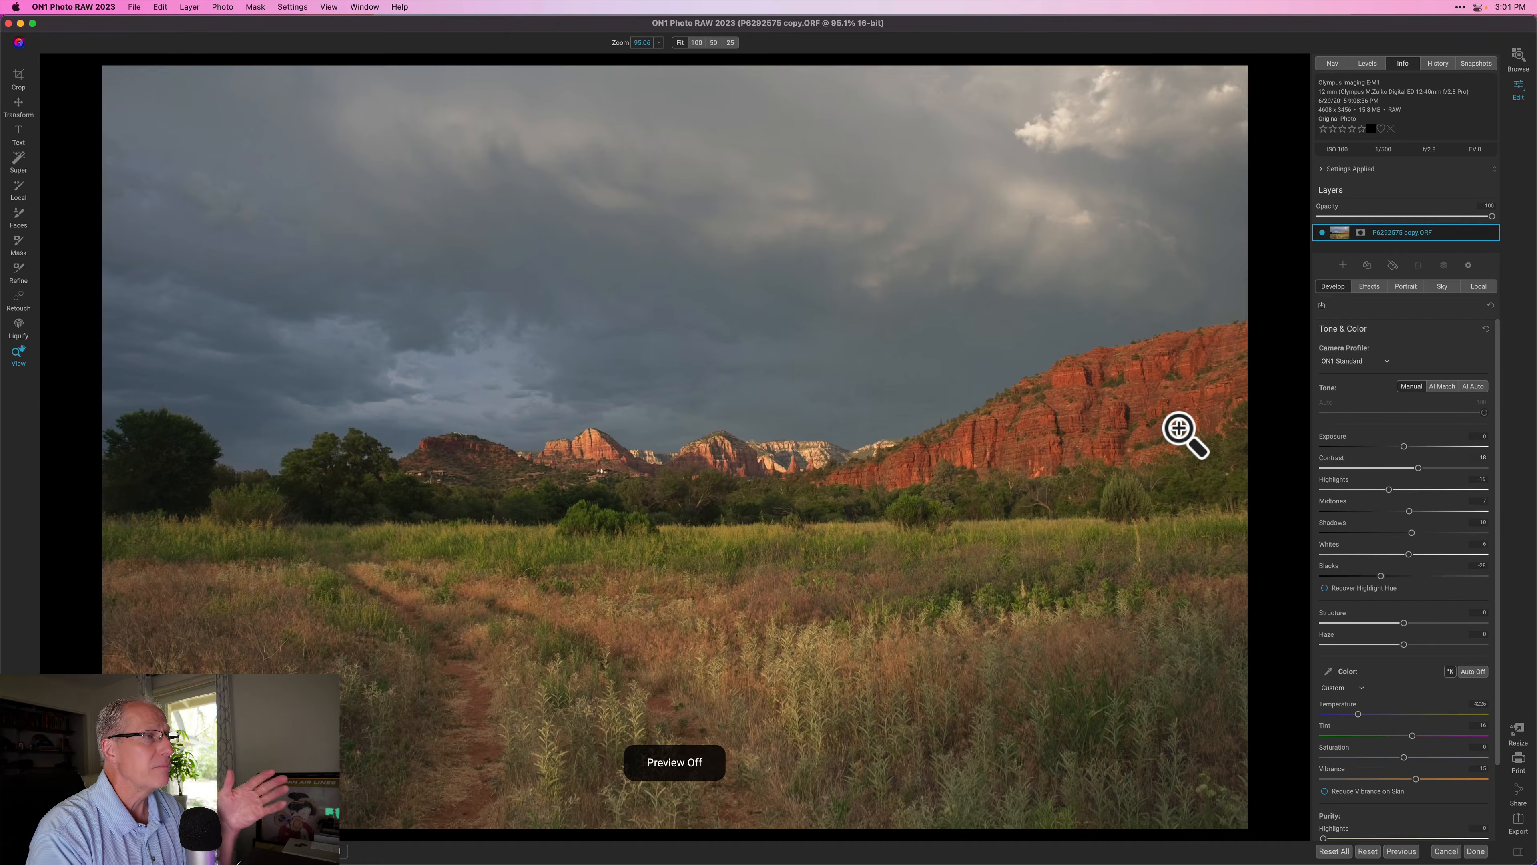
- Bring back the edited preview and add a Dynamic Contrast filter to the landscape photo
key("backslash")
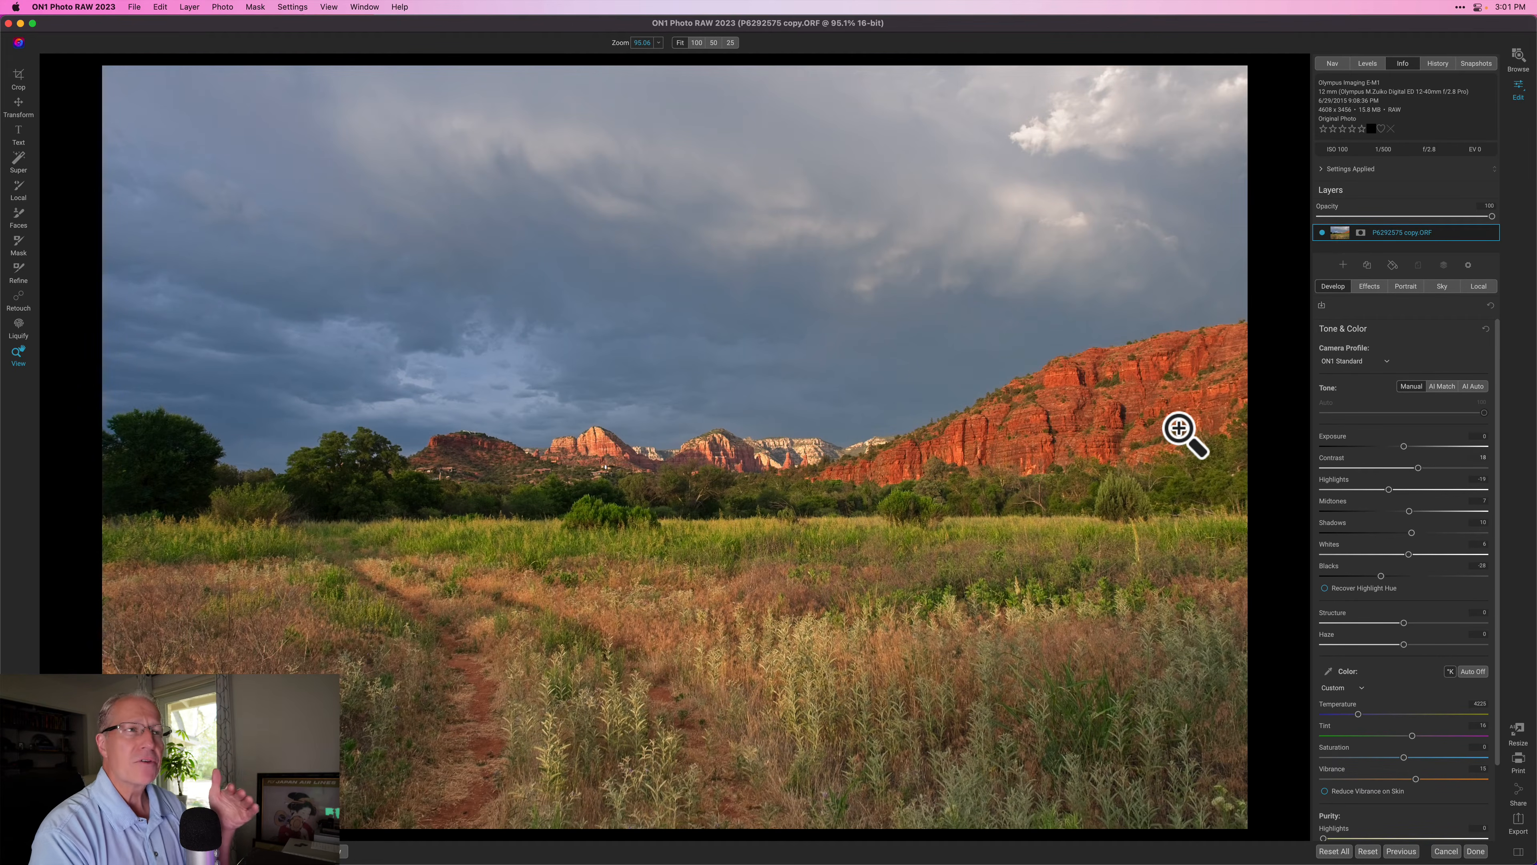
left_click(1369, 287)
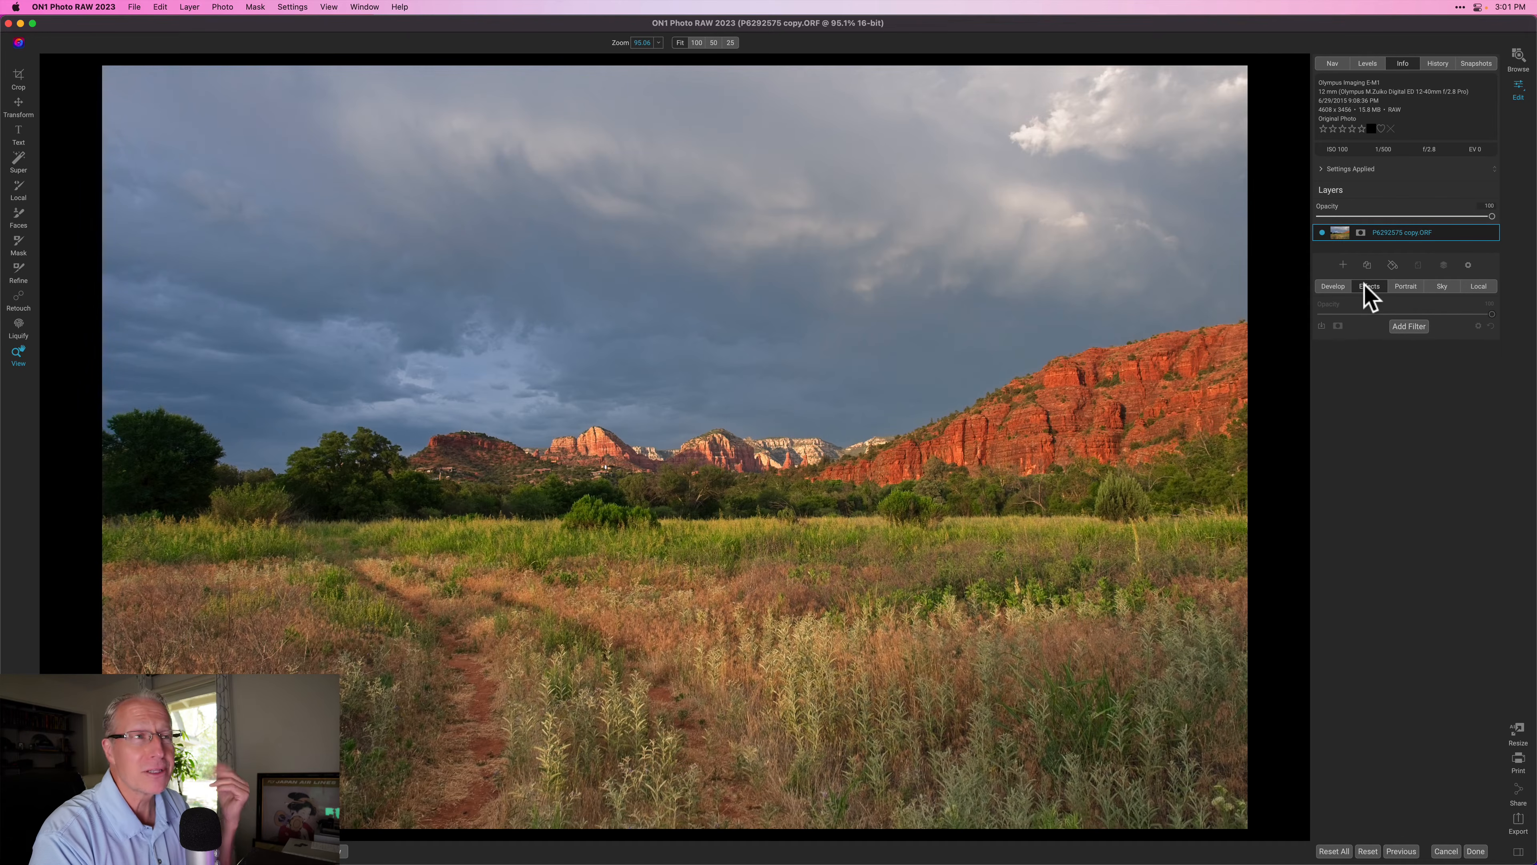
left_click(1408, 325)
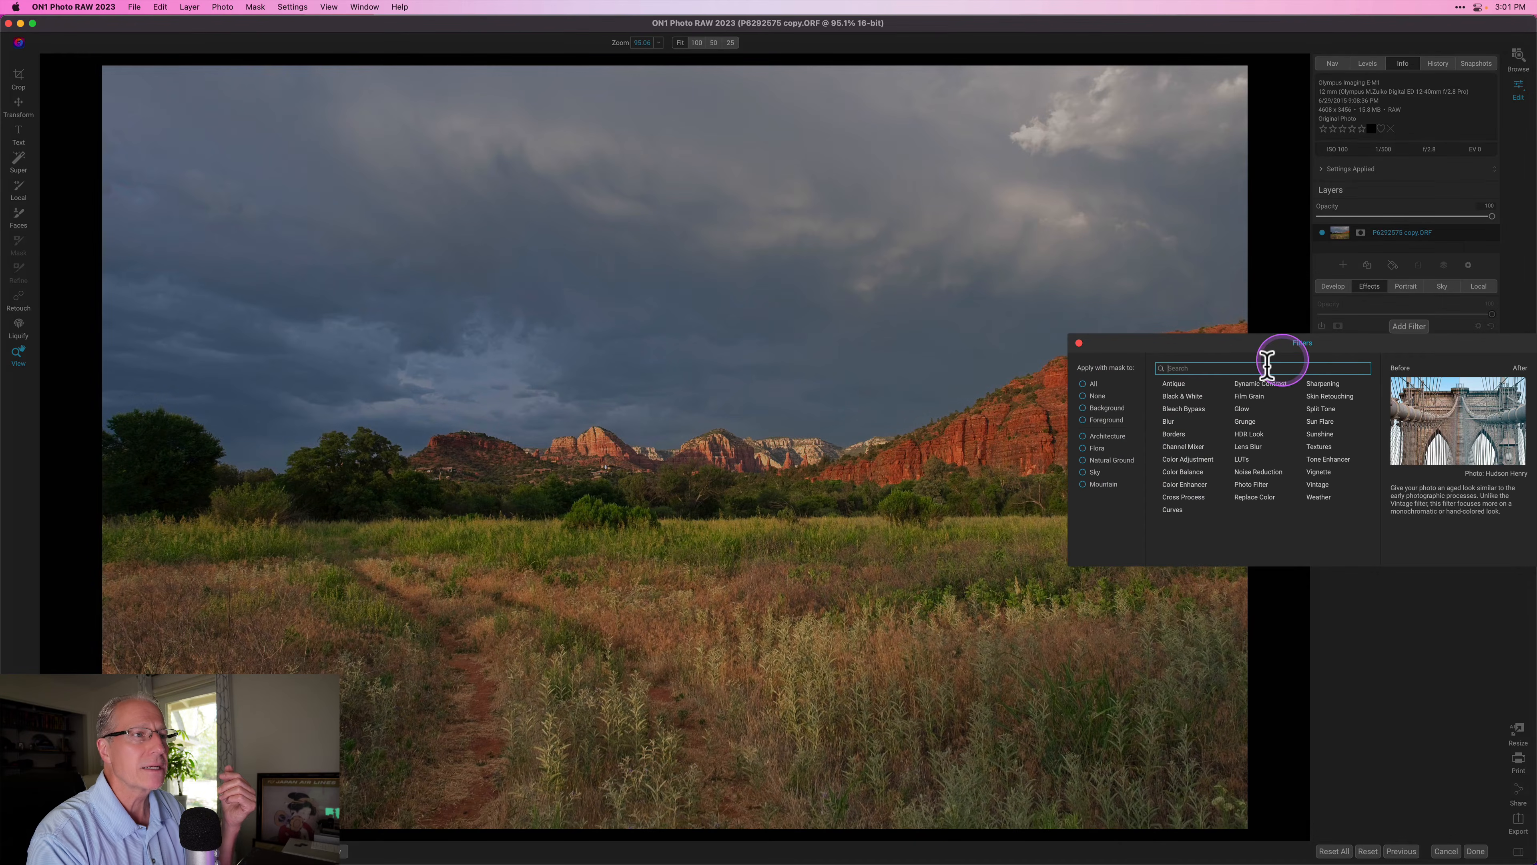
left_click(1261, 378)
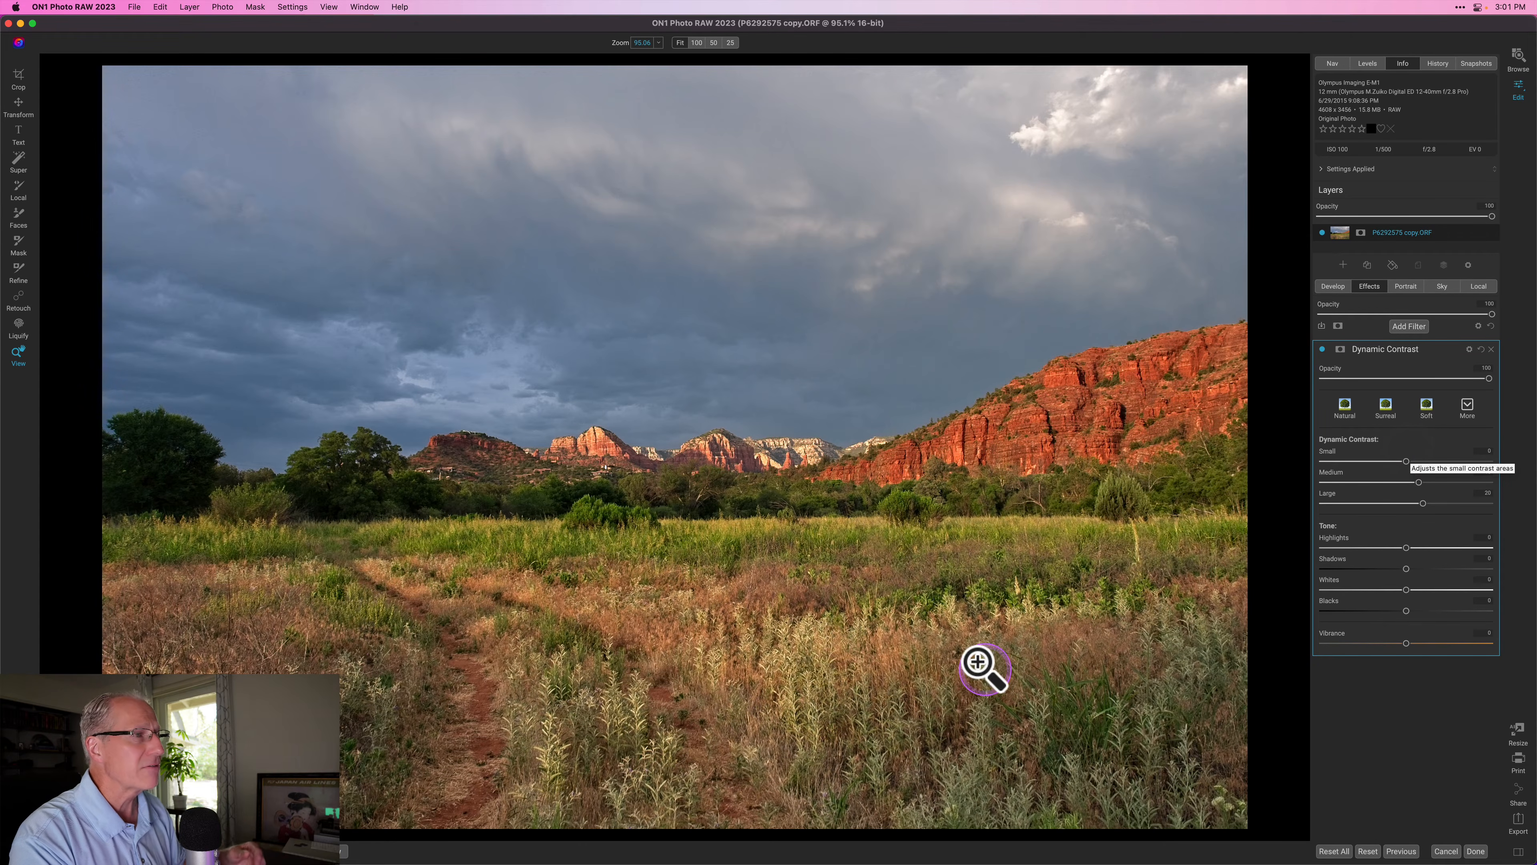
left_click(903, 573)
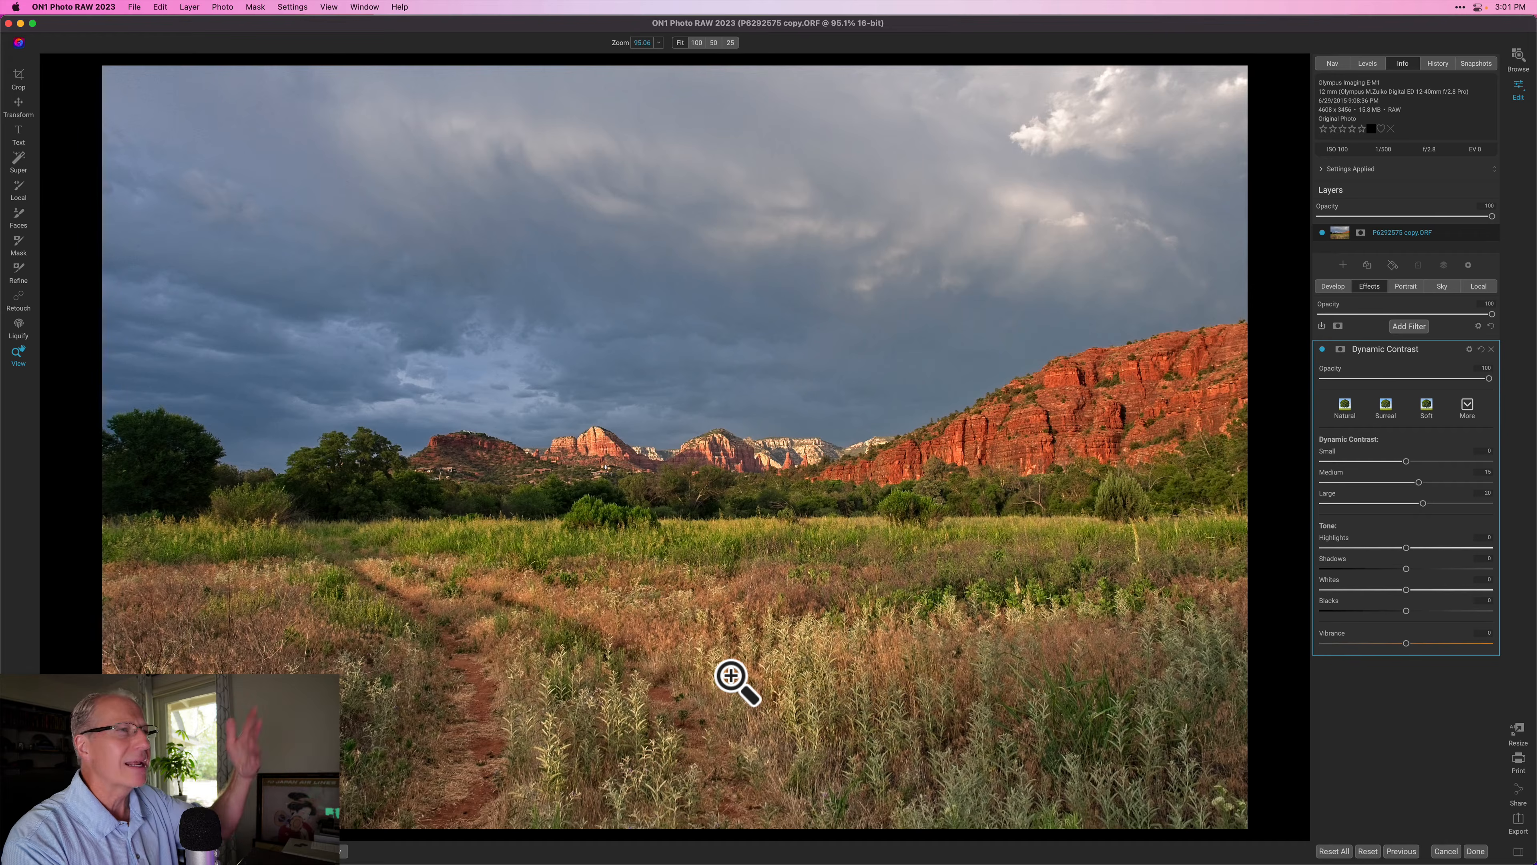
- Limit Dynamic Contrast with an AI mask that paints in Architecture, Flora, Natural Ground and Mountain, leaving out the sky
left_click(1339, 350)
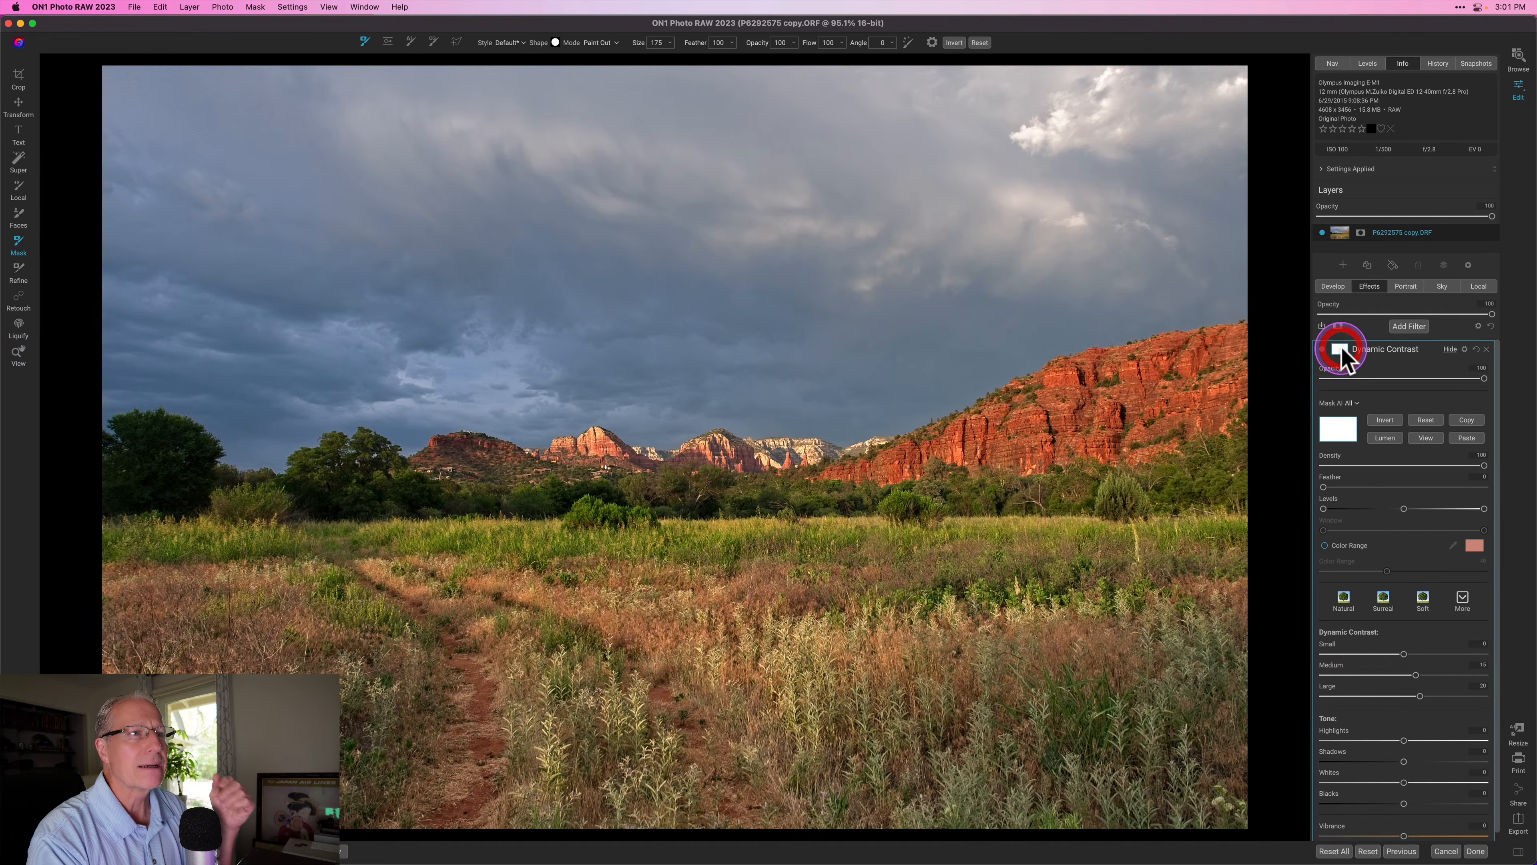
left_click(1349, 404)
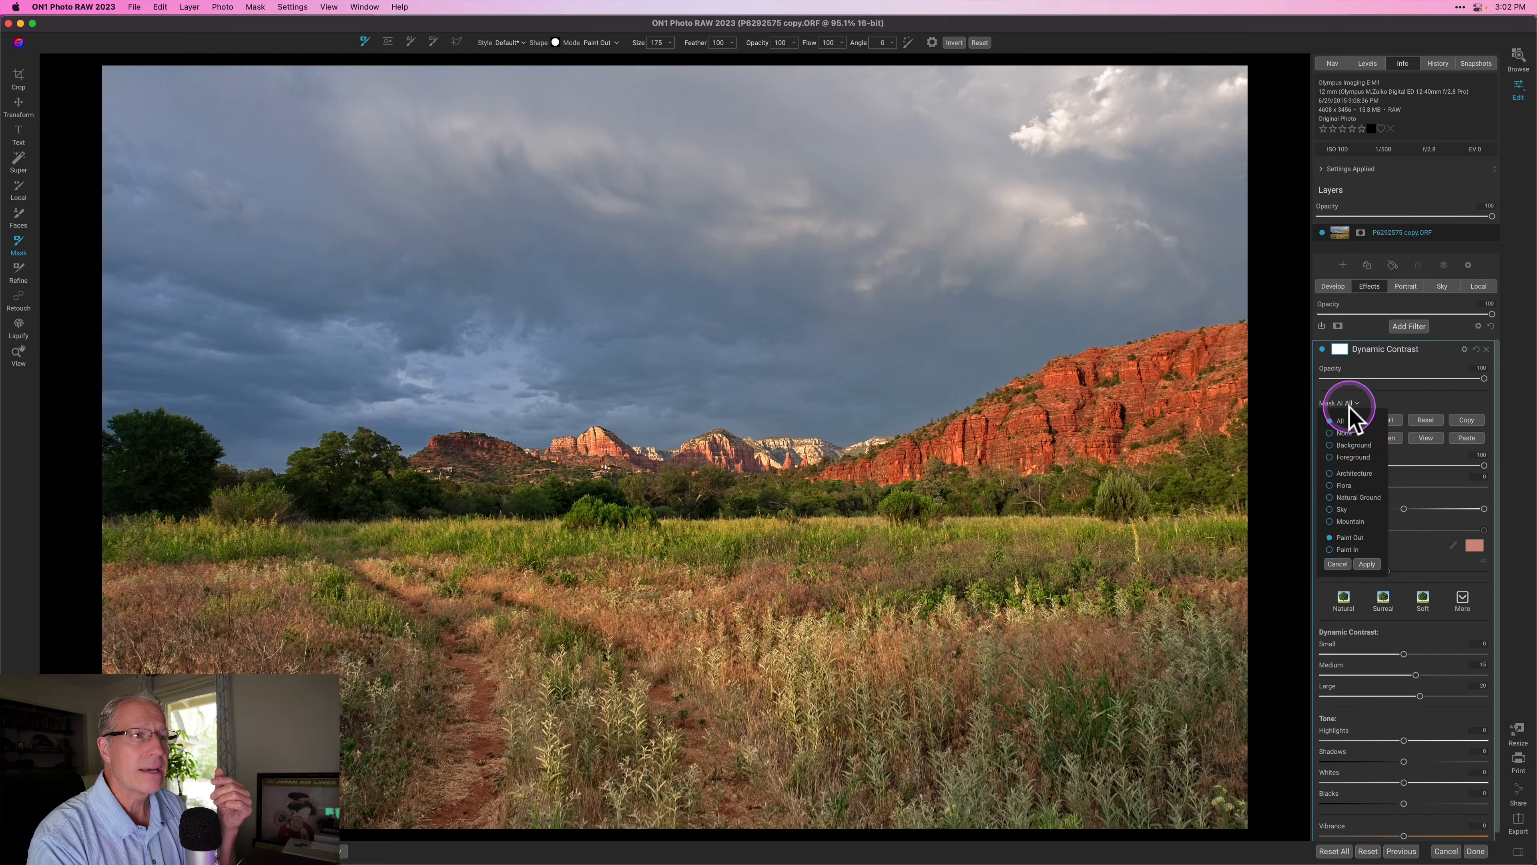
left_click(1331, 475)
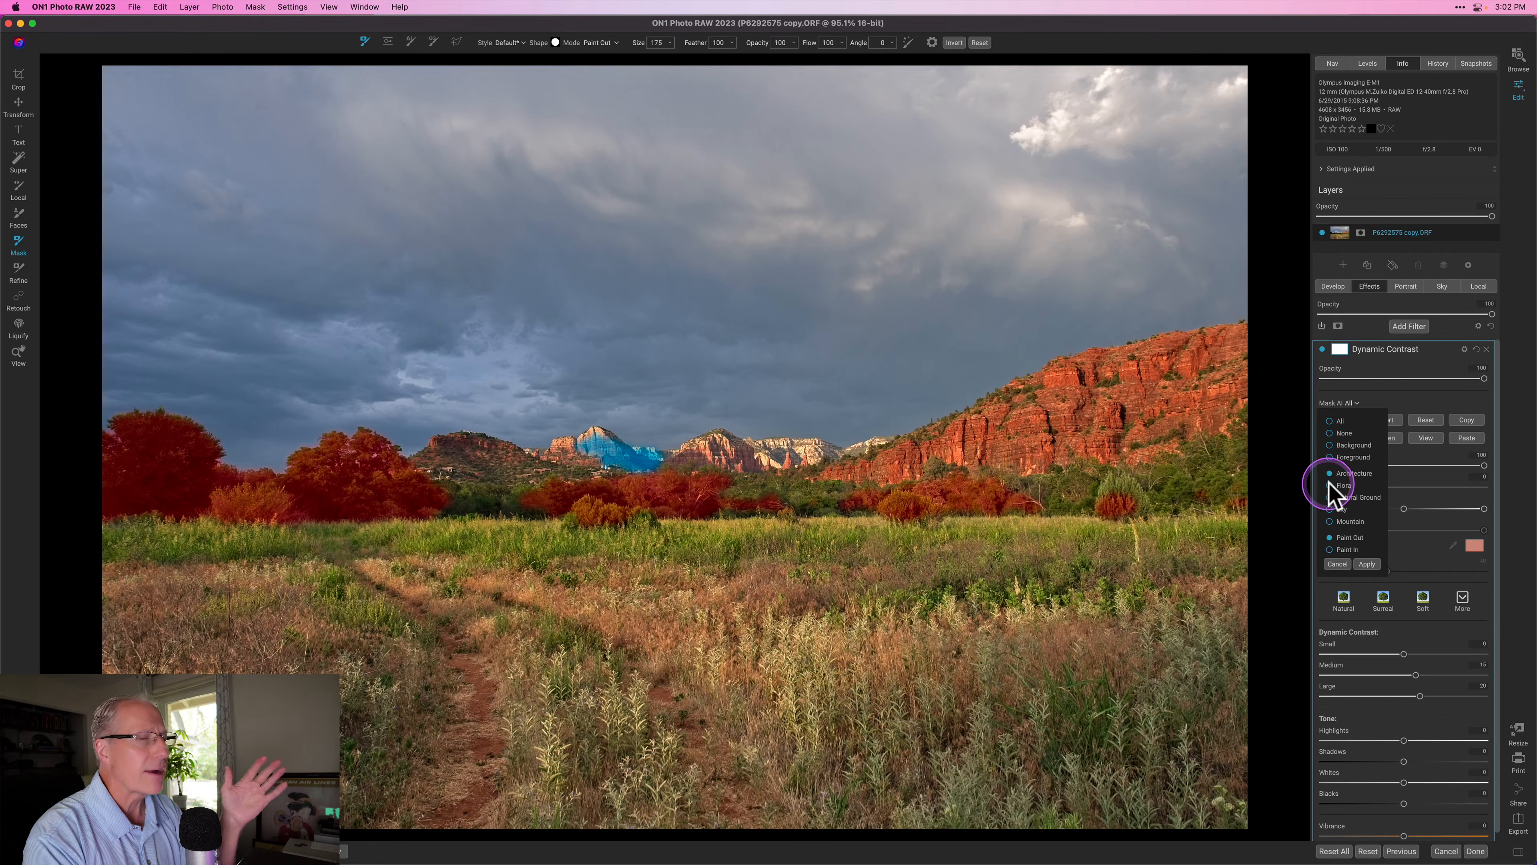
left_click(1330, 485)
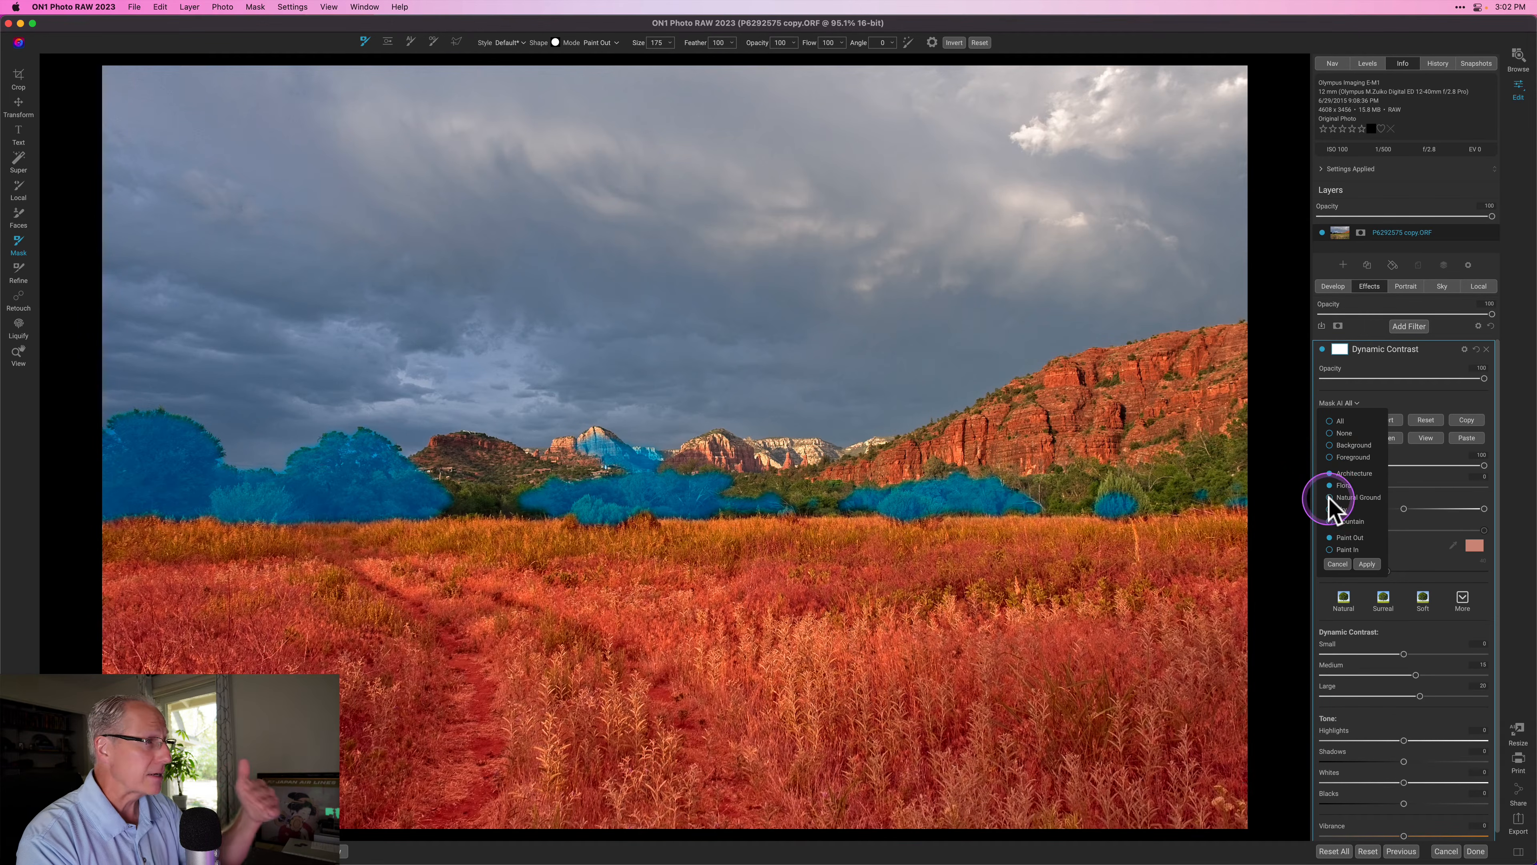
left_click(1329, 497)
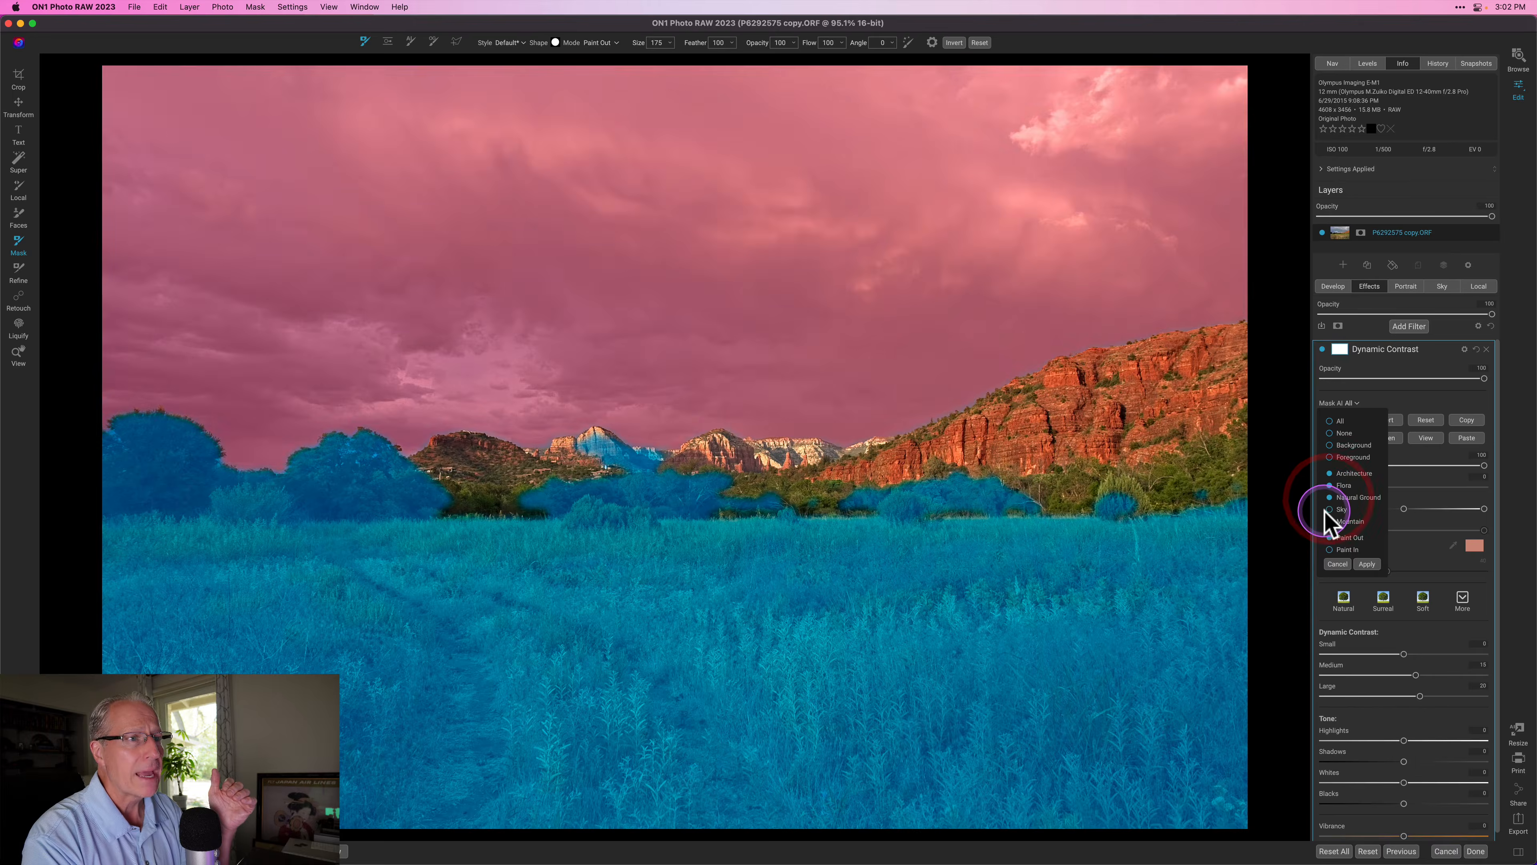
left_click(1329, 521)
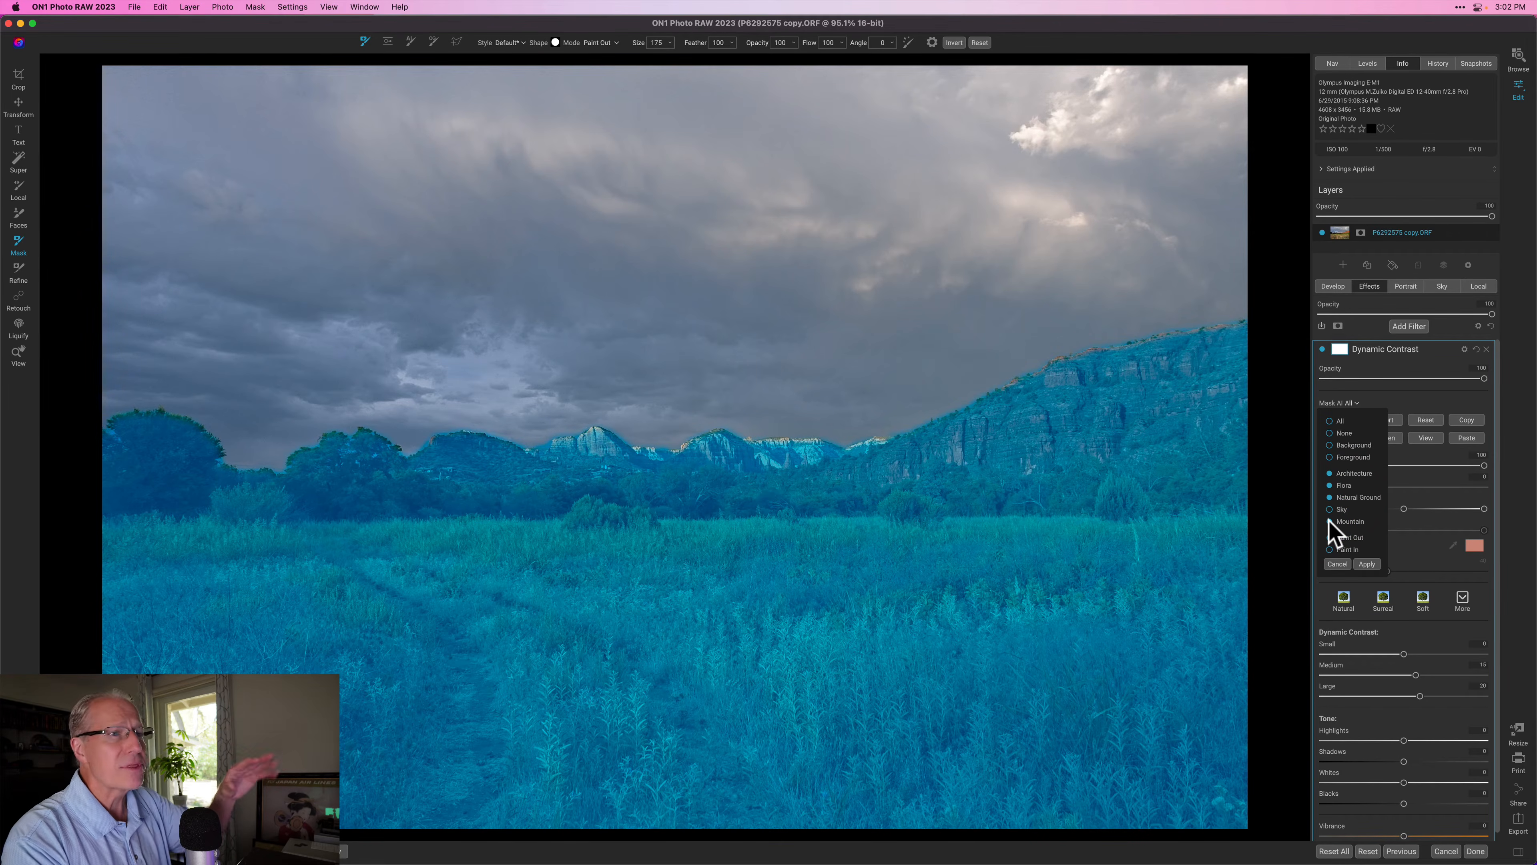
left_click(1328, 549)
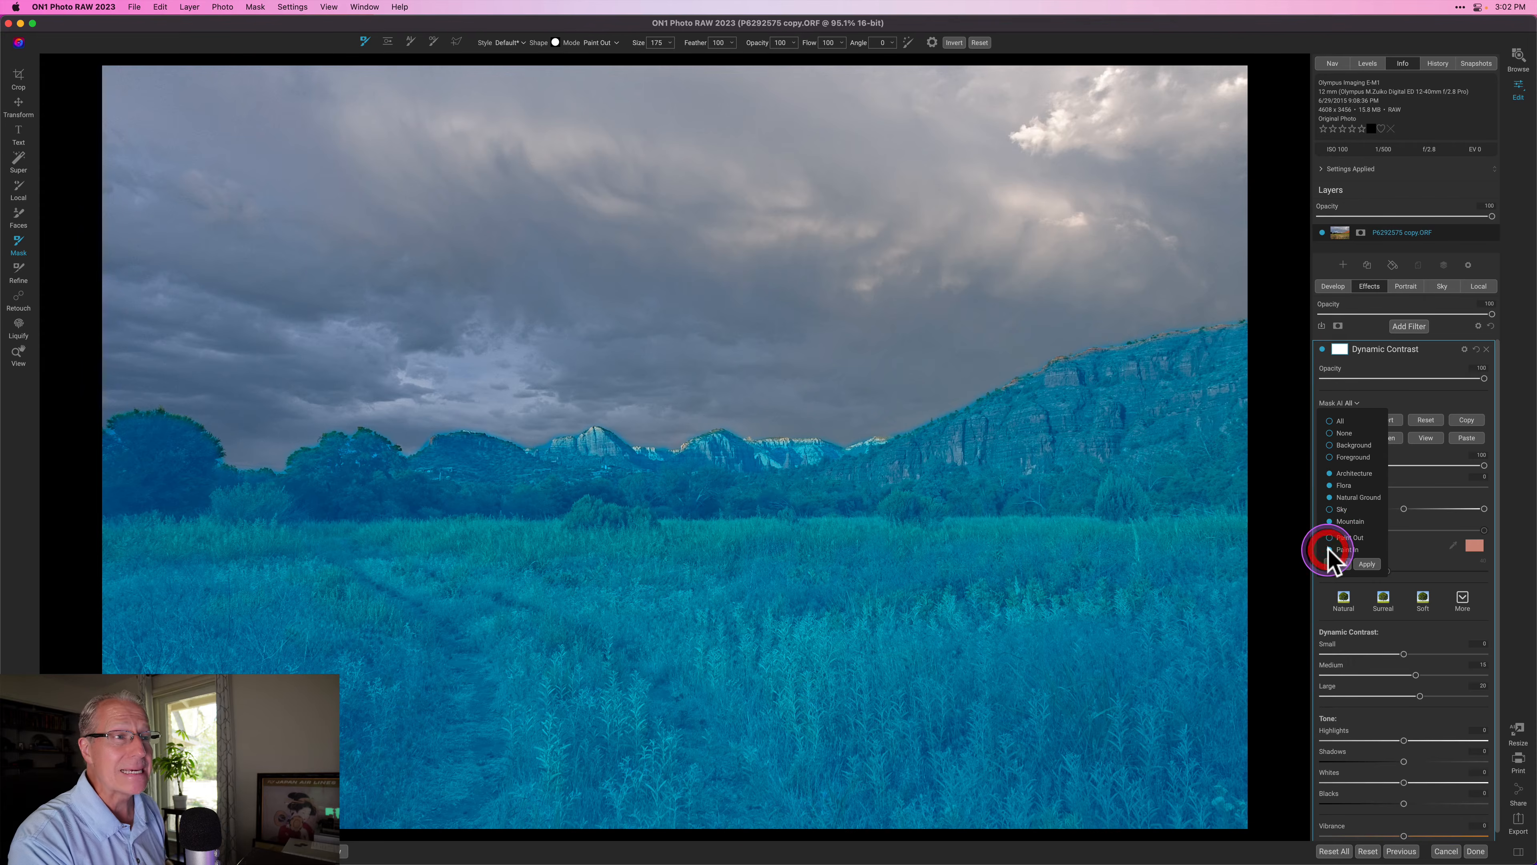
left_click(1367, 564)
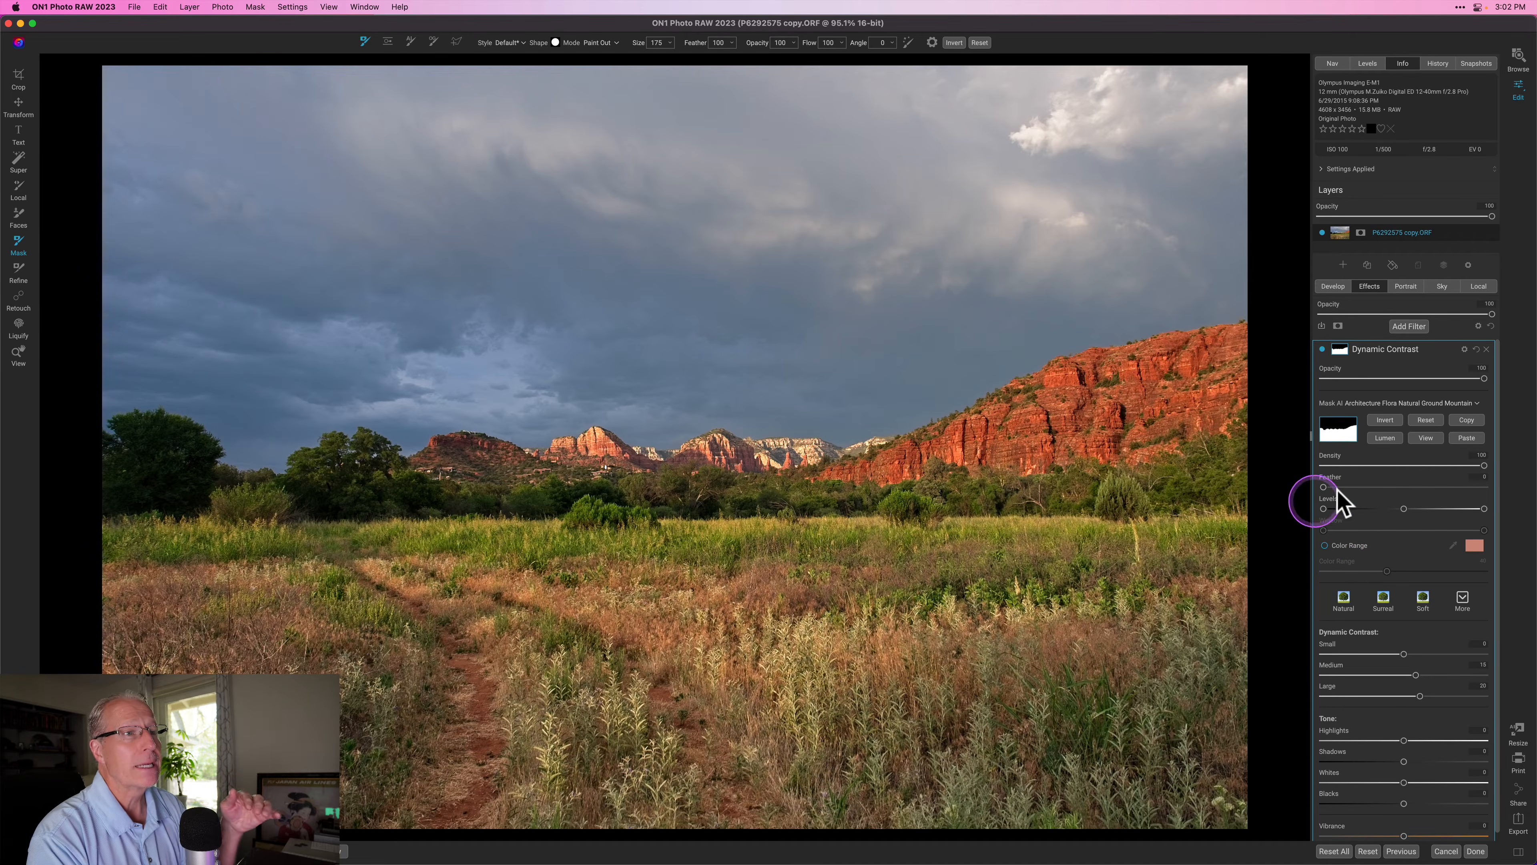
- Harden the Dynamic Contrast mask's edge by lowering its midtone and white levels in mask view, and compare the filter off and on
left_click(1428, 440)
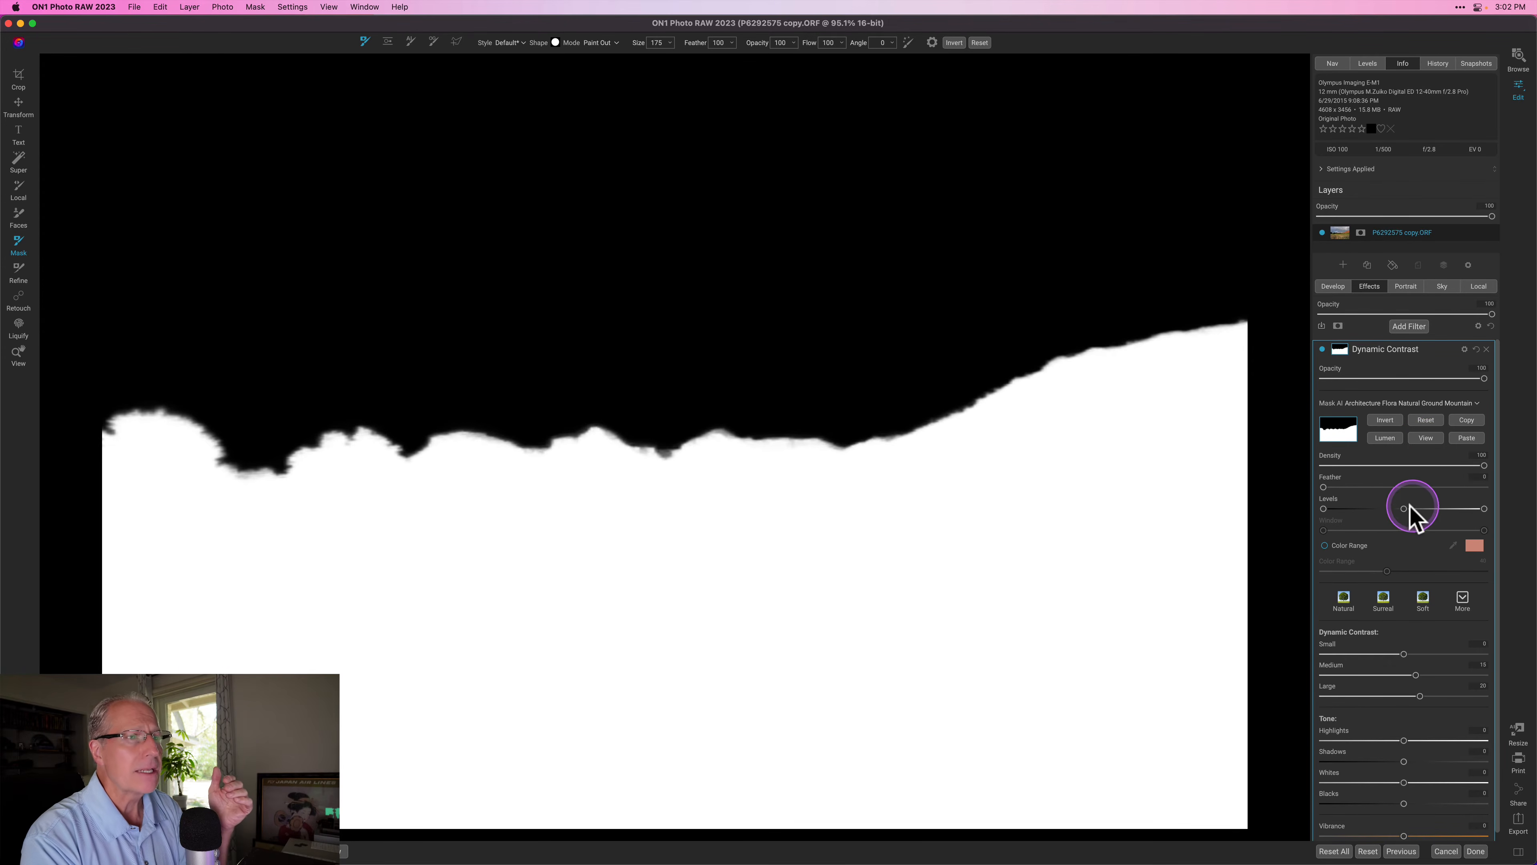
left_click_drag(1401, 509, 1383, 509)
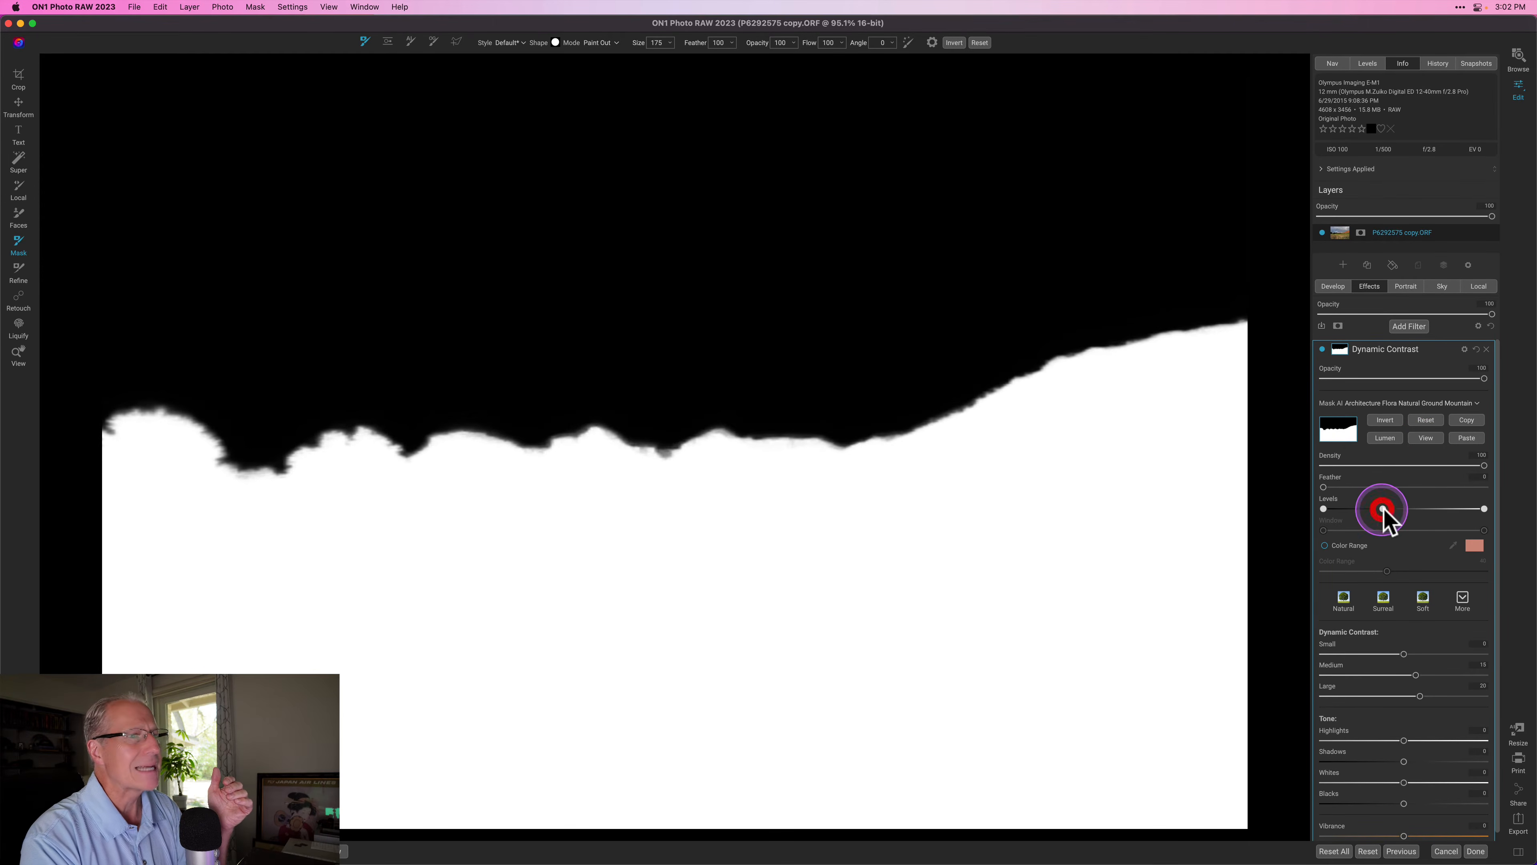
left_click_drag(1485, 509, 1410, 507)
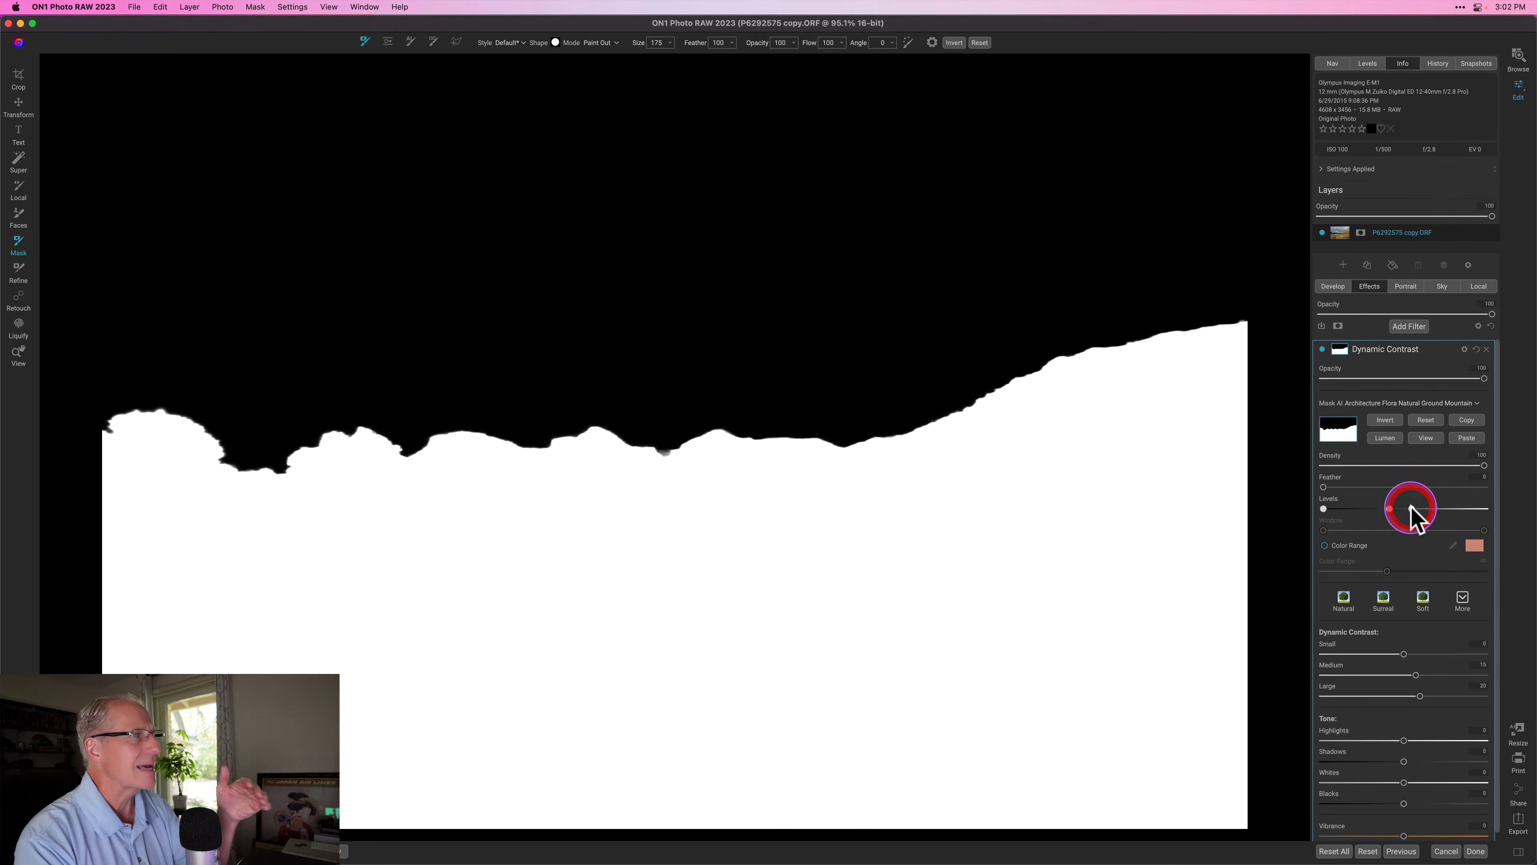
left_click(1426, 435)
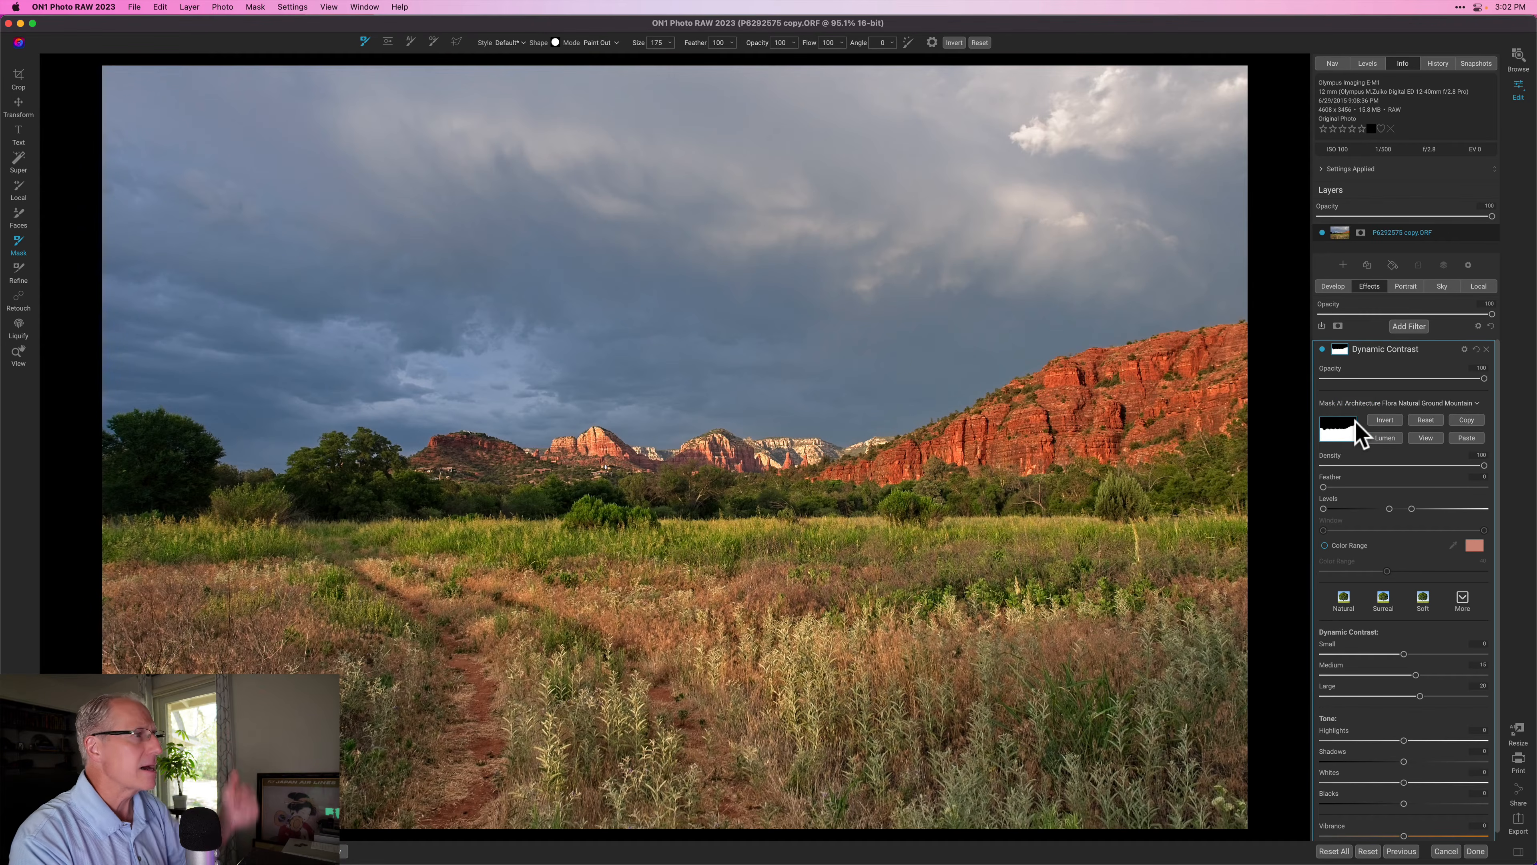
left_click(1322, 349)
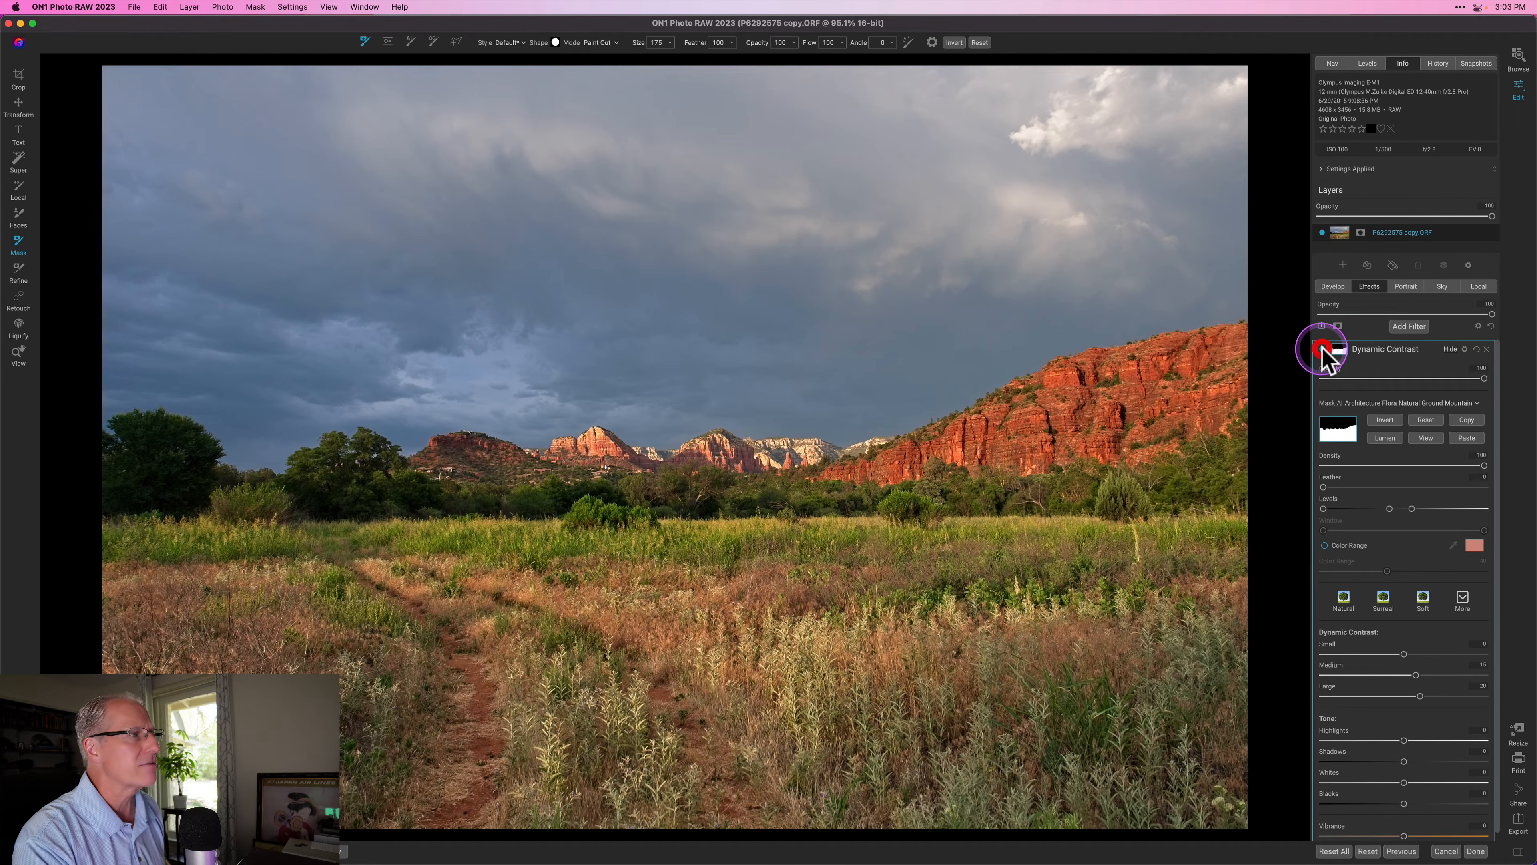
left_click(1322, 349)
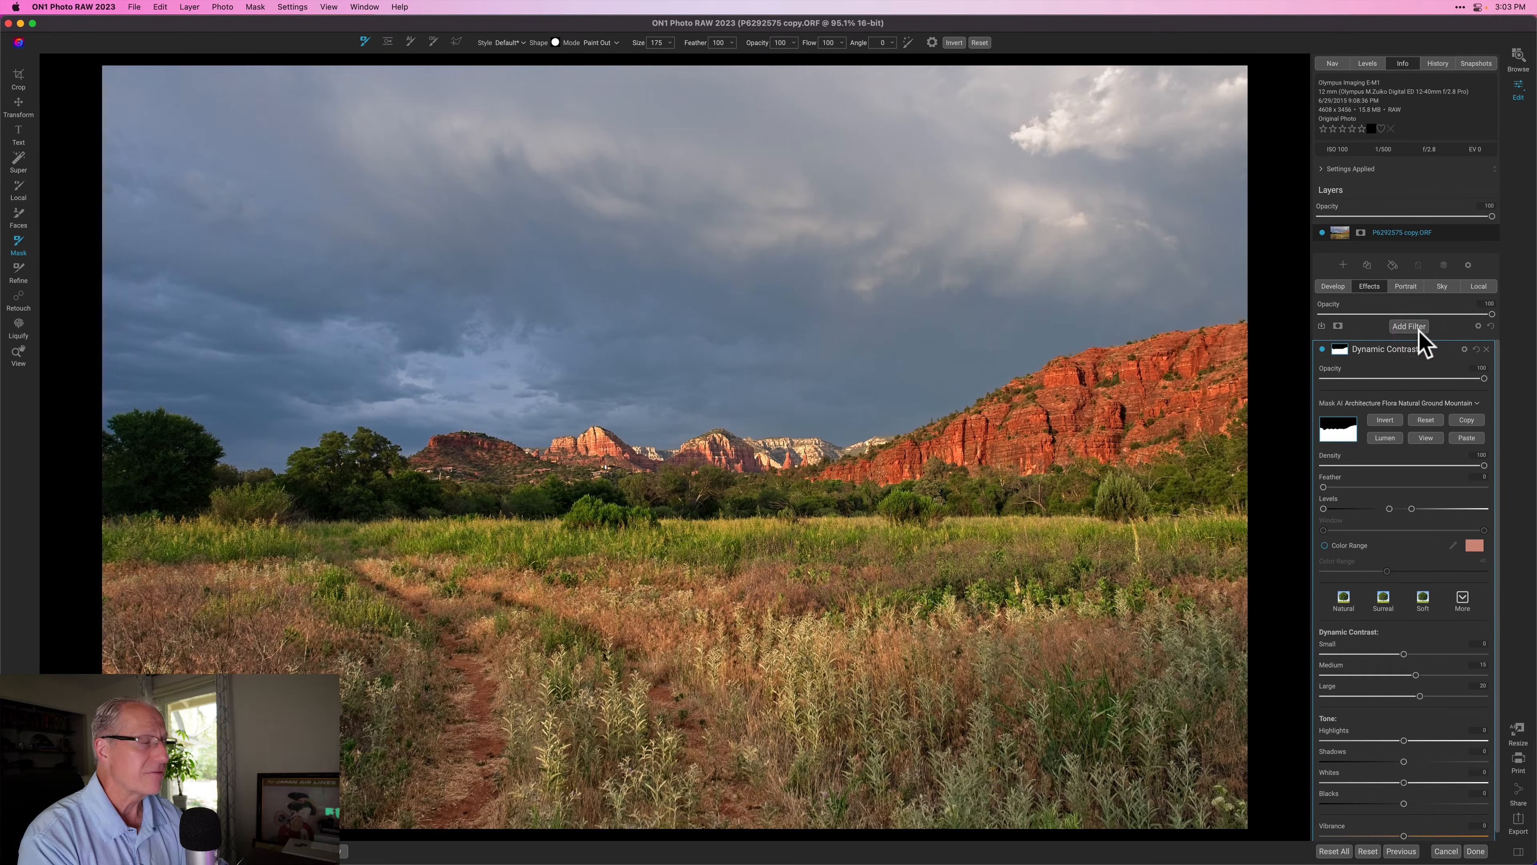
- Copy the Dynamic Contrast mask and paste it onto a new Color Enhancer filter
left_click(1466, 419)
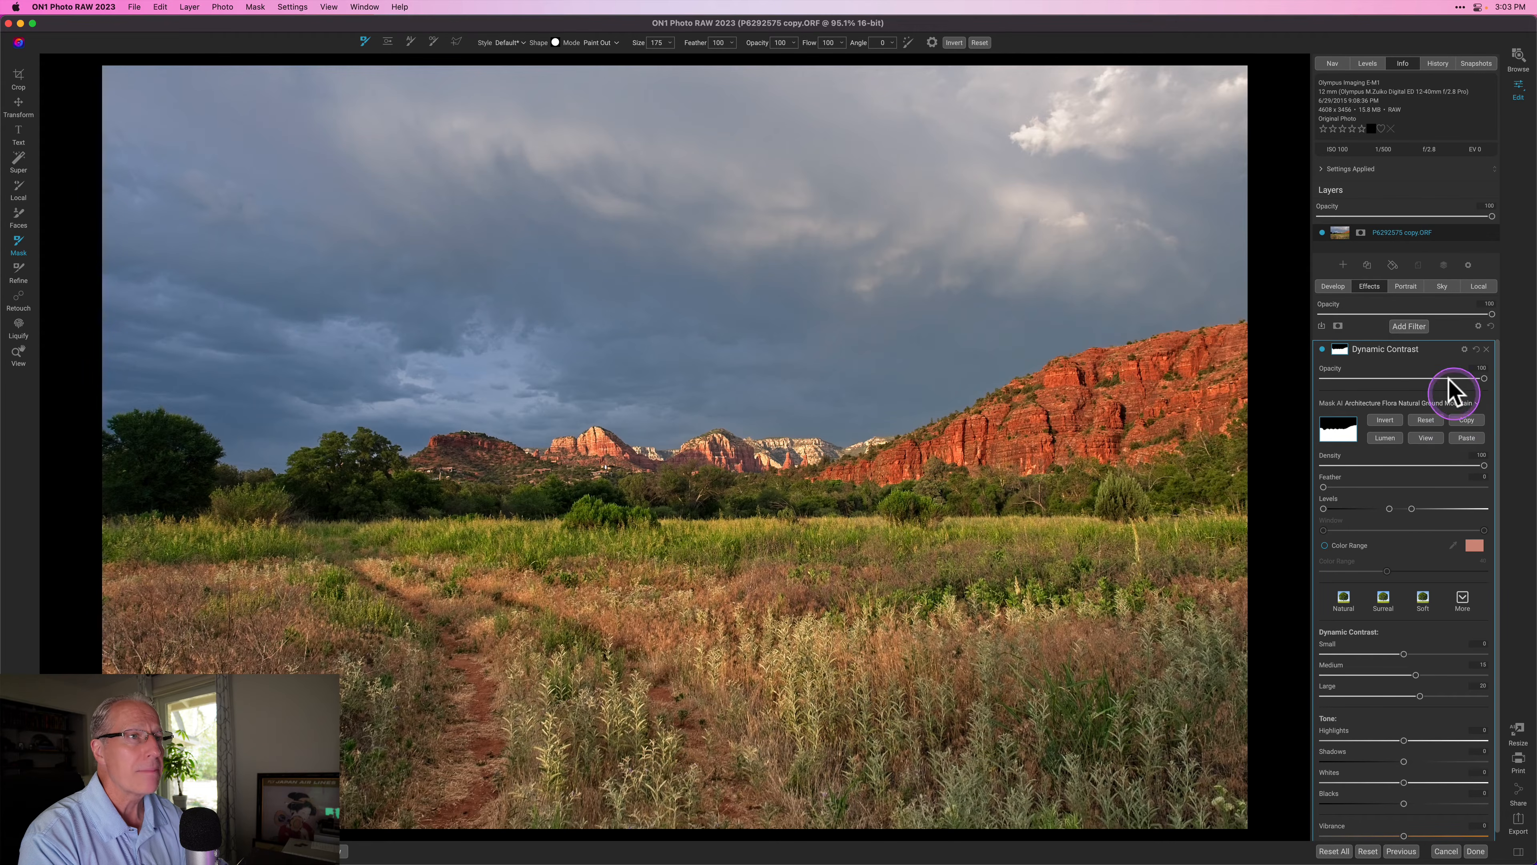
left_click(1408, 325)
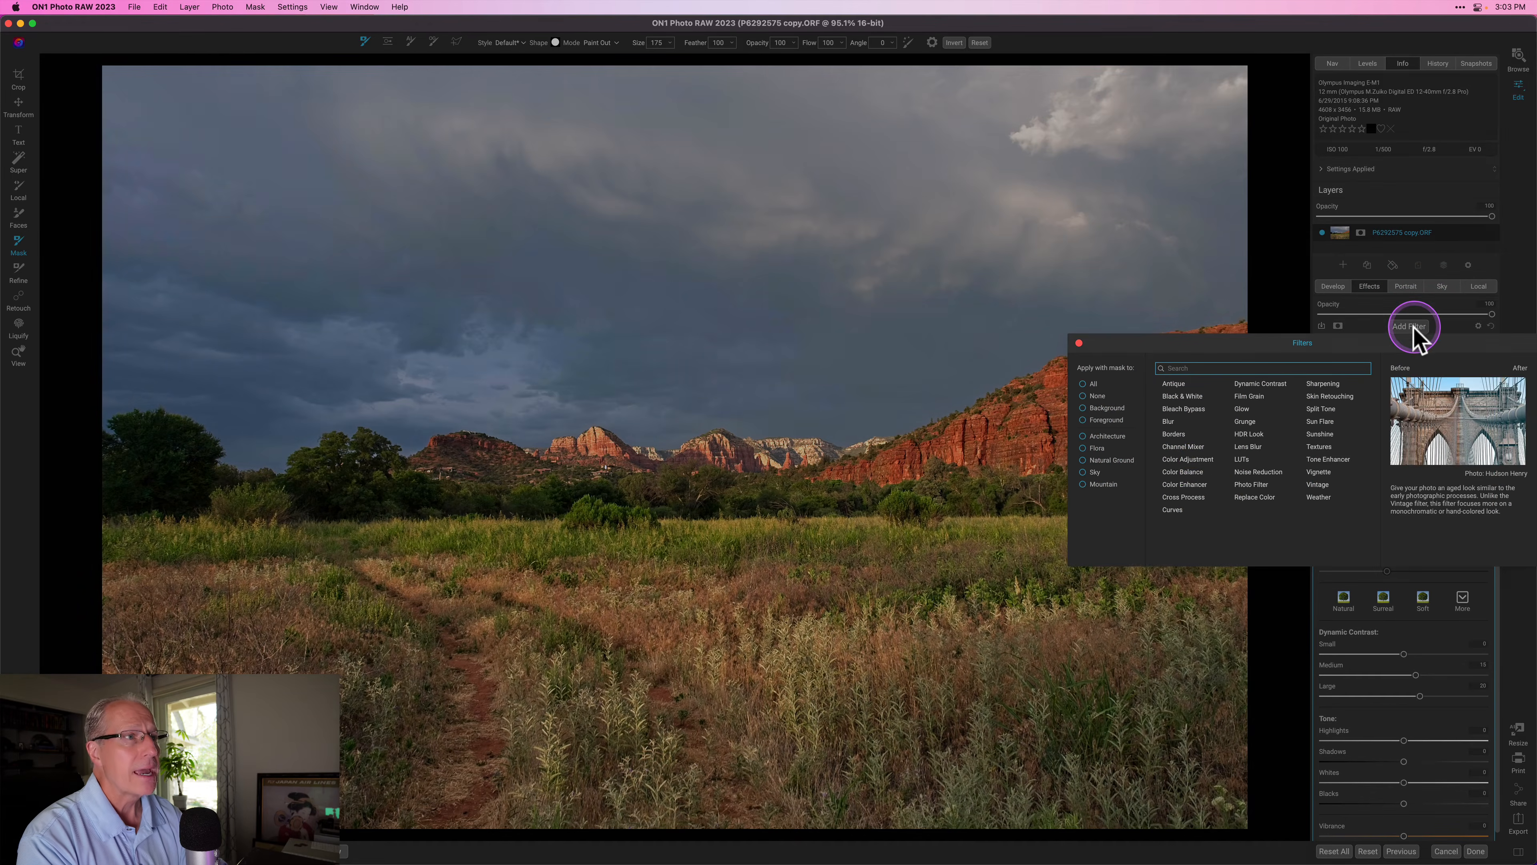
left_click(1193, 484)
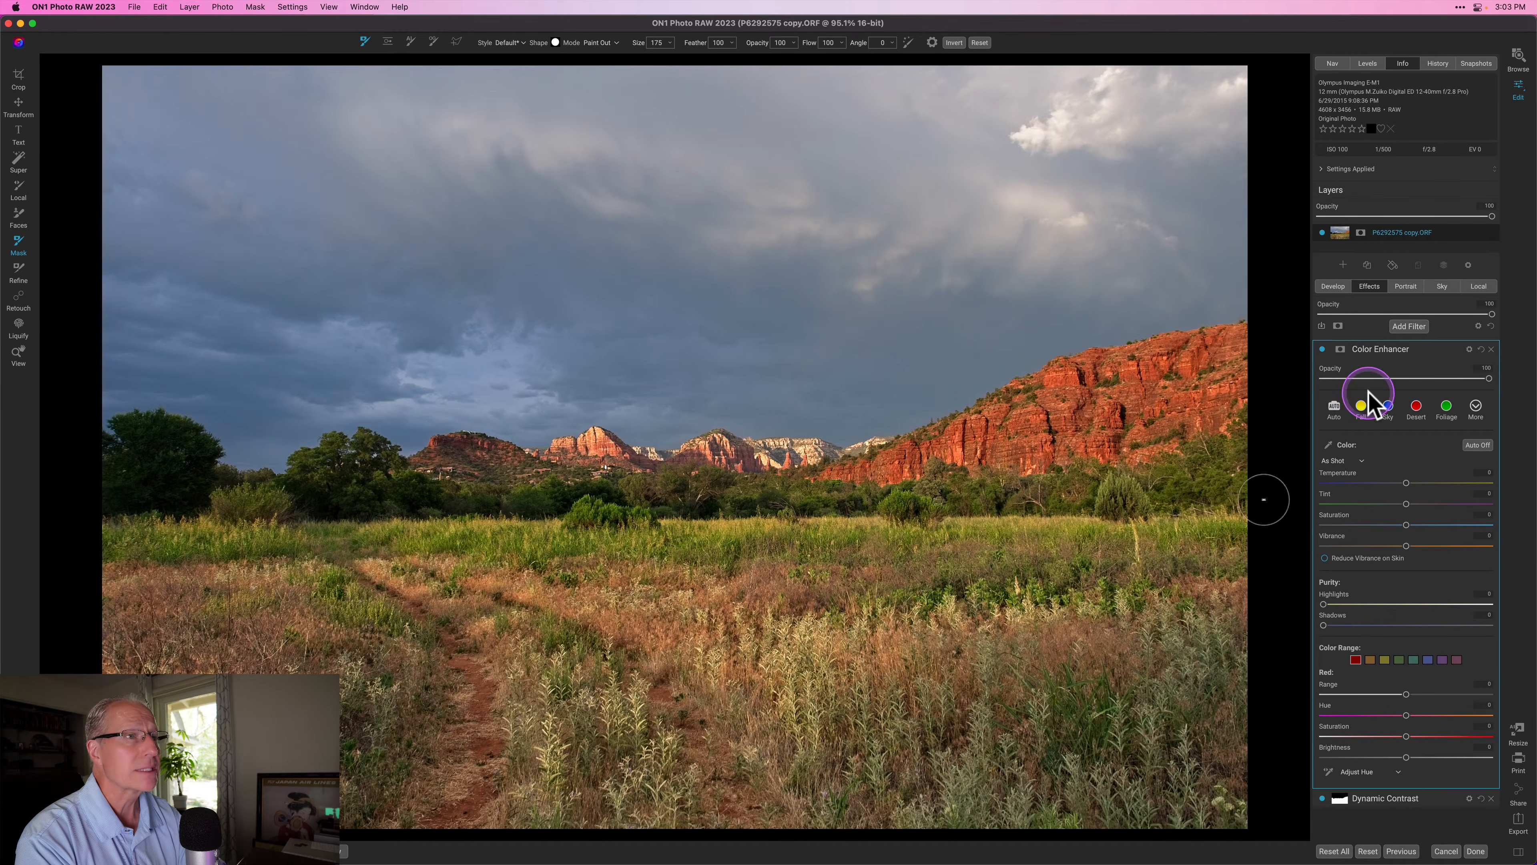
left_click(1342, 348)
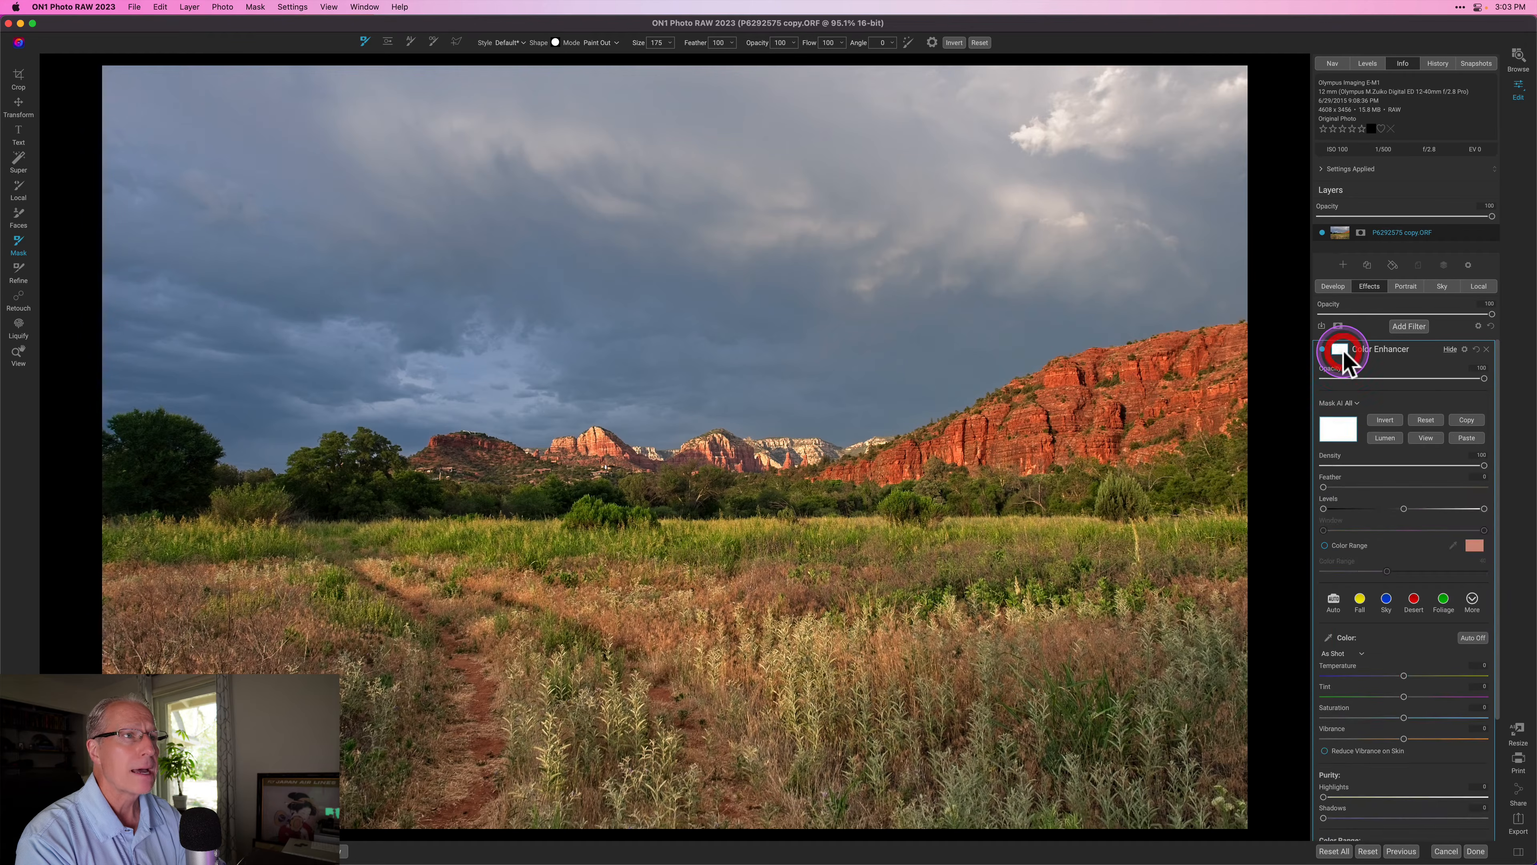
left_click(1461, 438)
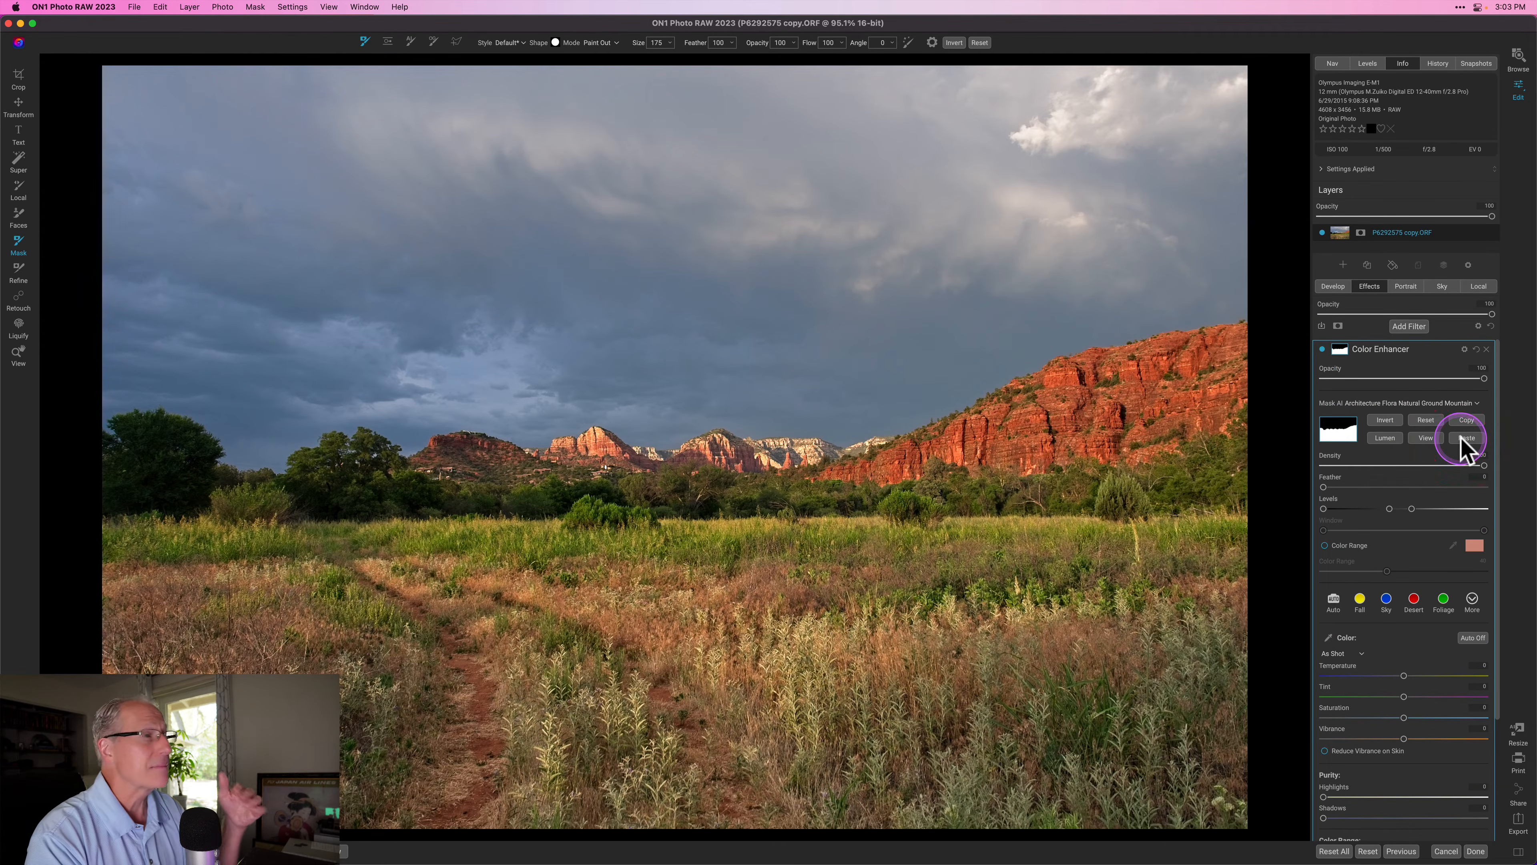
left_click(1337, 351)
left_click(1404, 494)
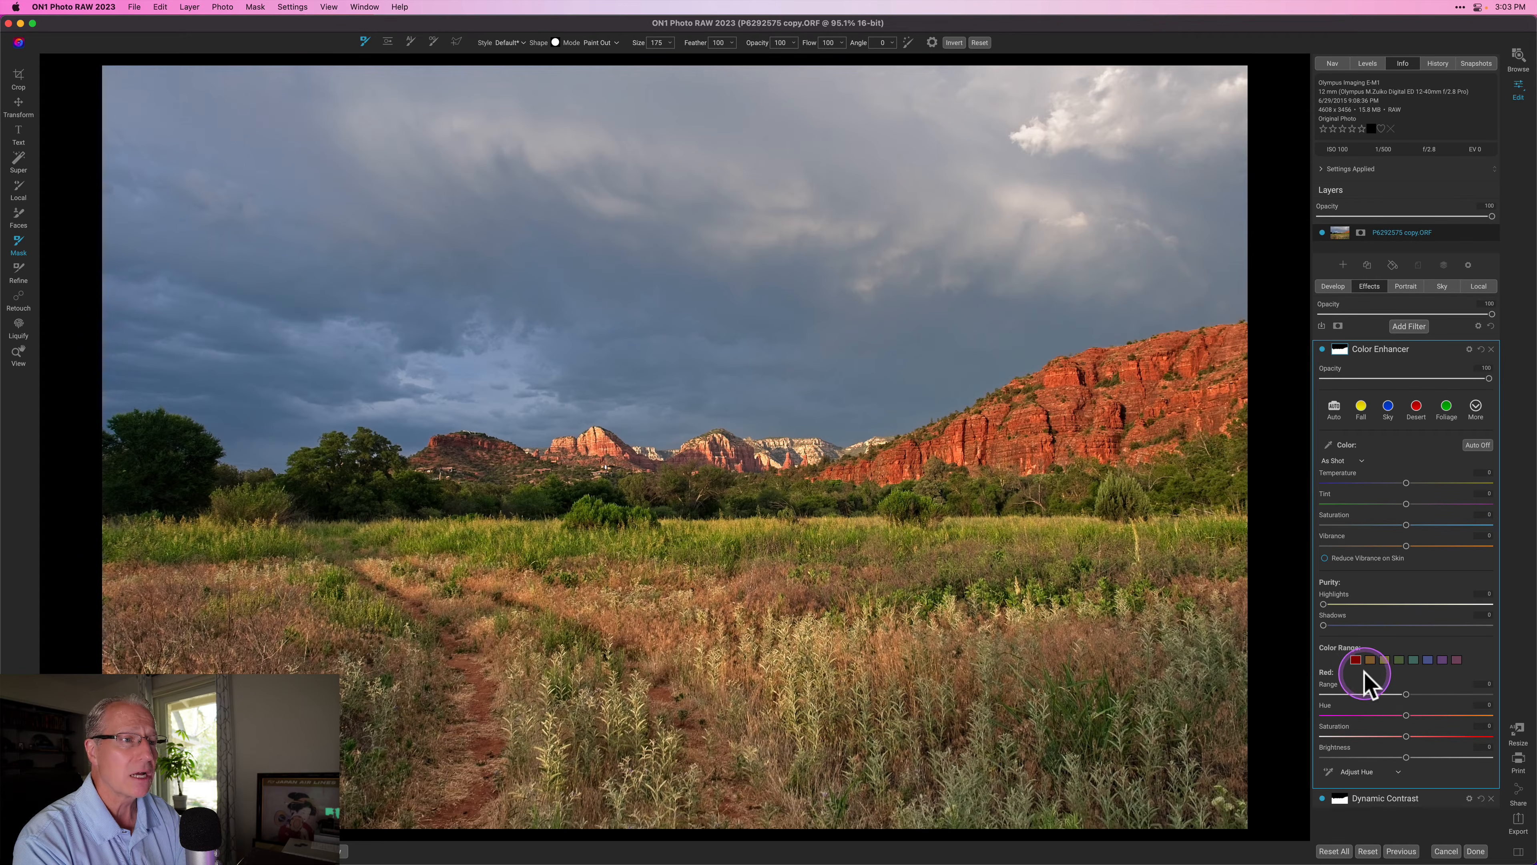
- In Color Enhancer, shift the orange hue slightly toward red, and set the yellow hue to about 19 and the green hue to 14
left_click(1370, 659)
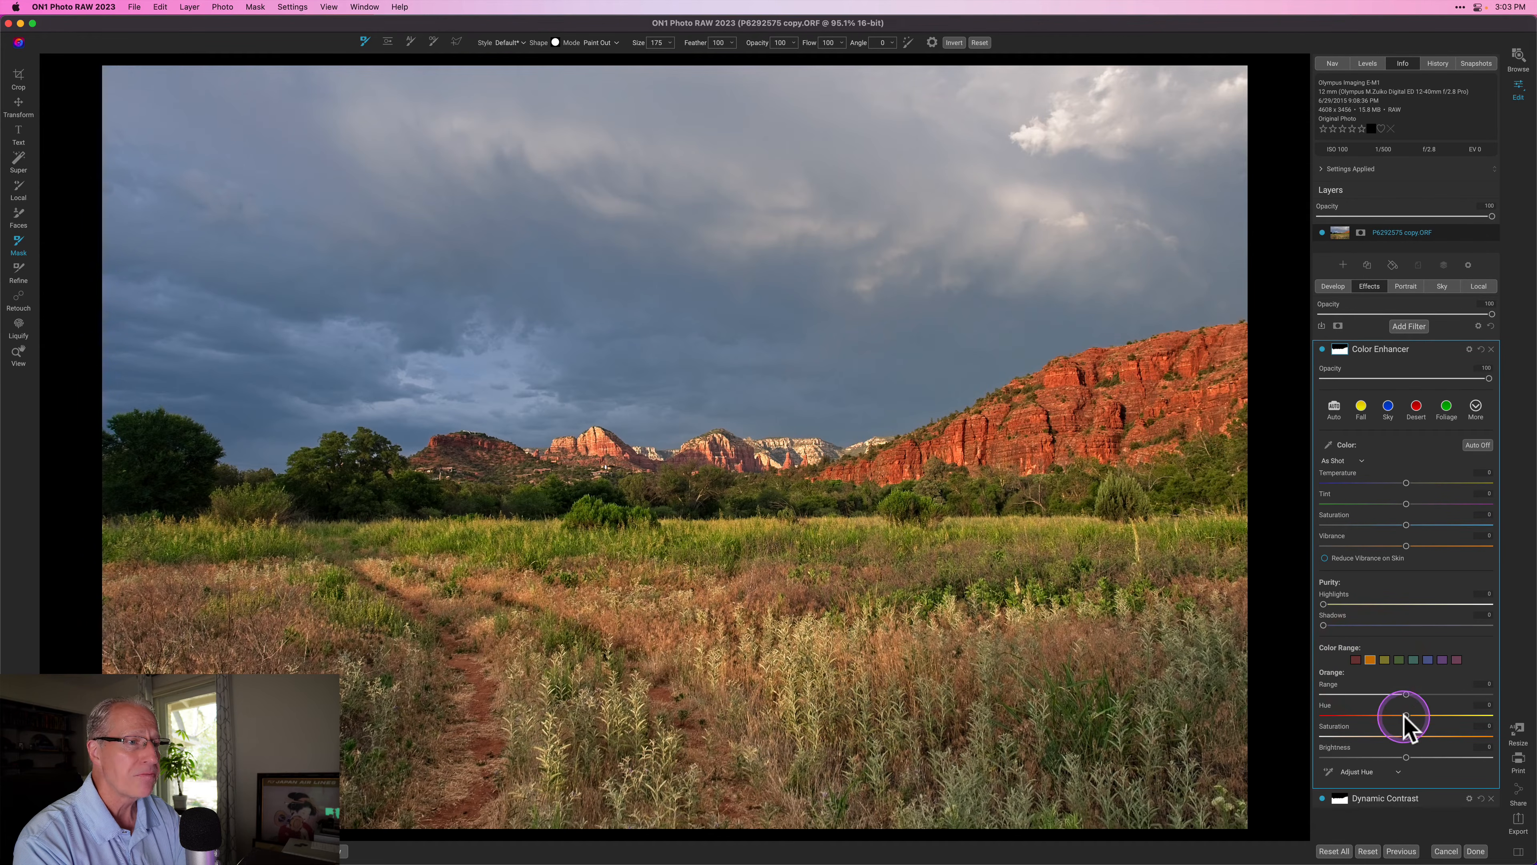
left_click_drag(1405, 716, 1396, 716)
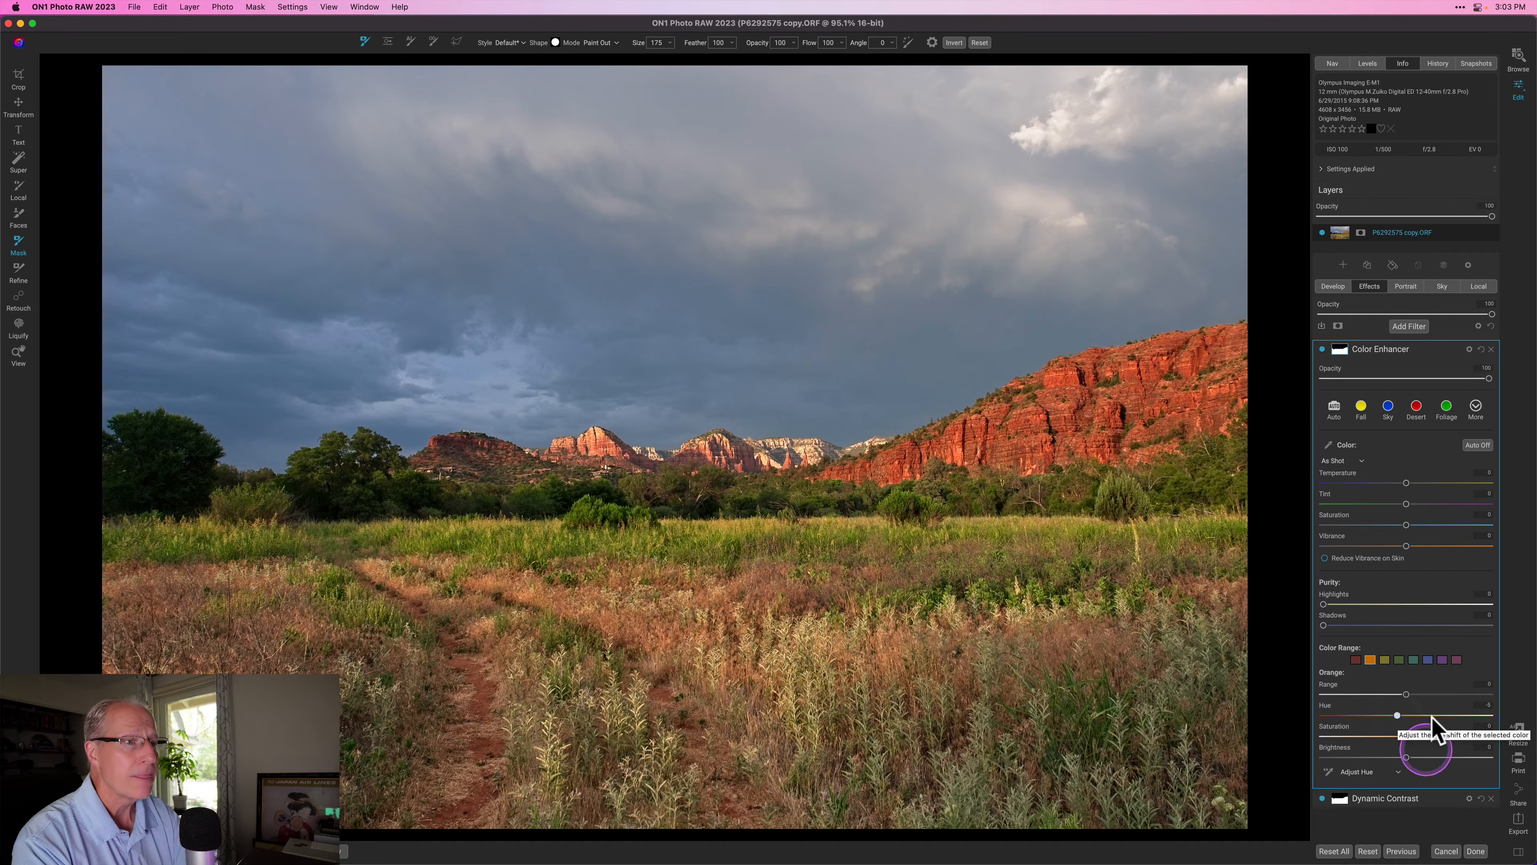
left_click(1385, 660)
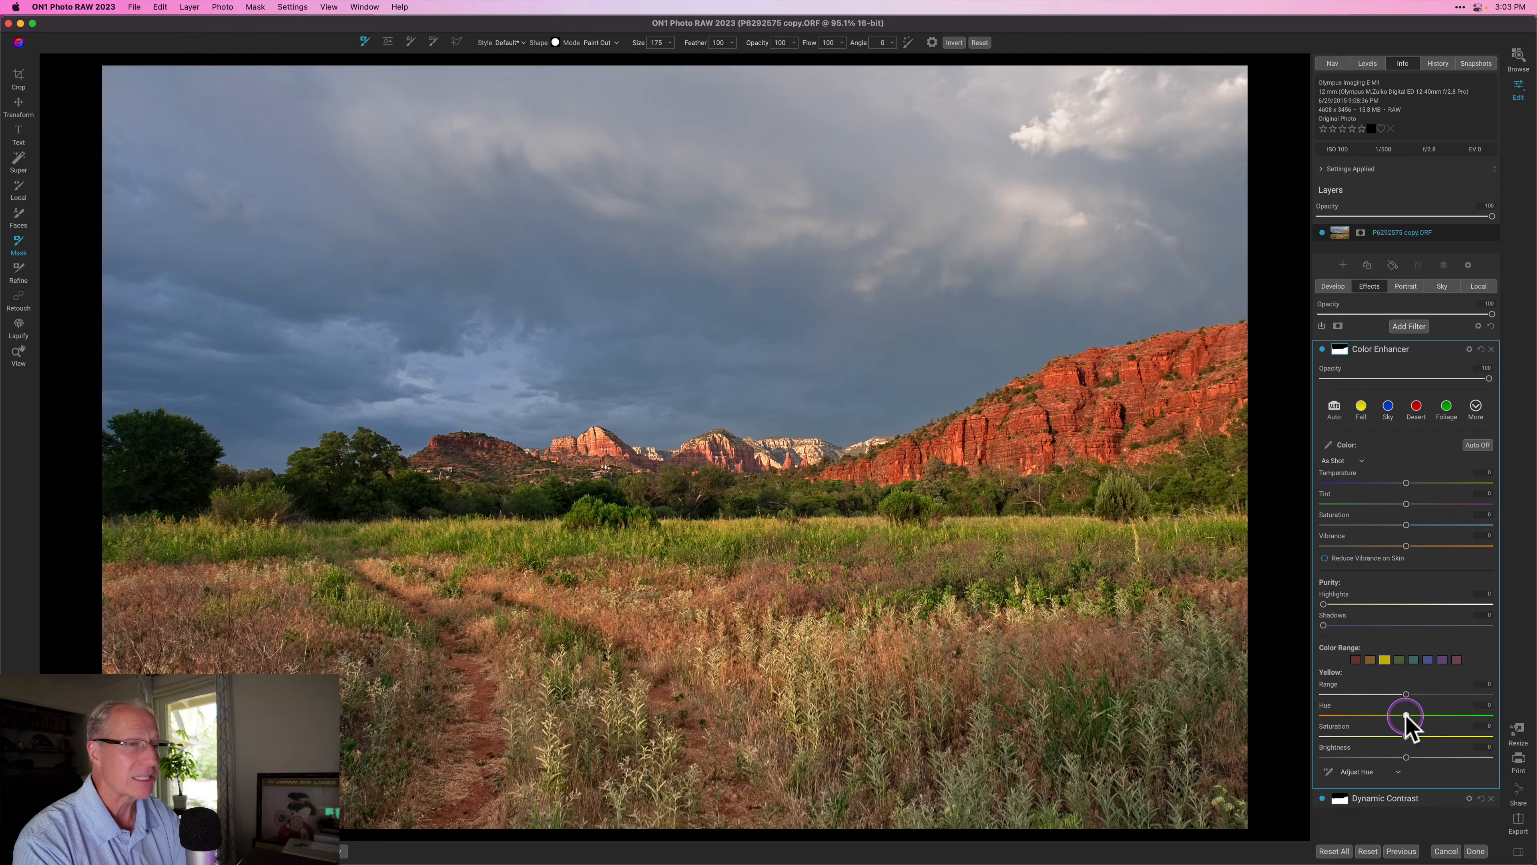
left_click_drag(1407, 718, 1441, 718)
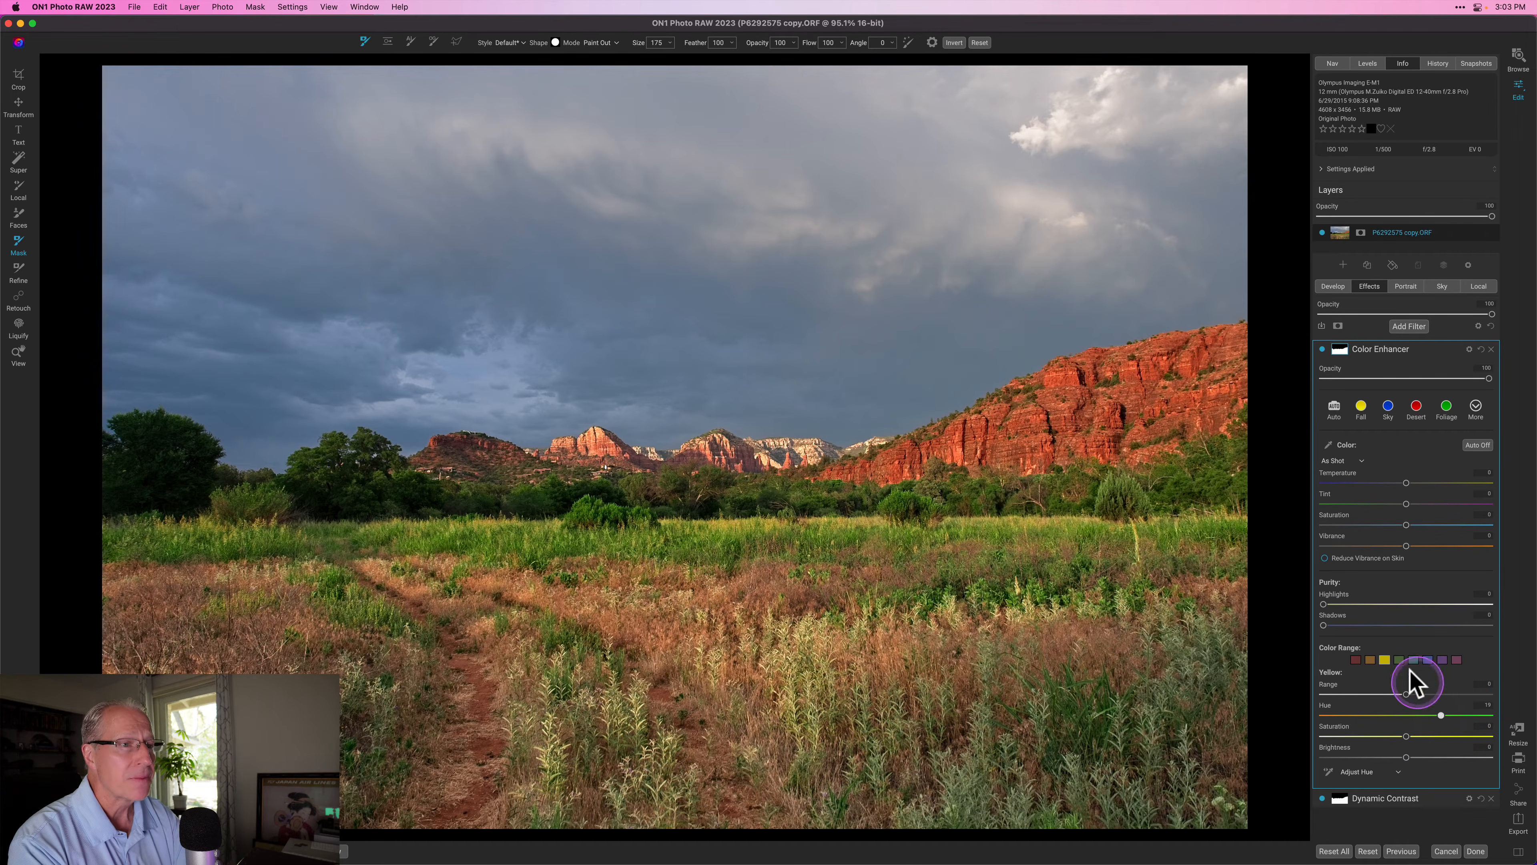
left_click(1398, 659)
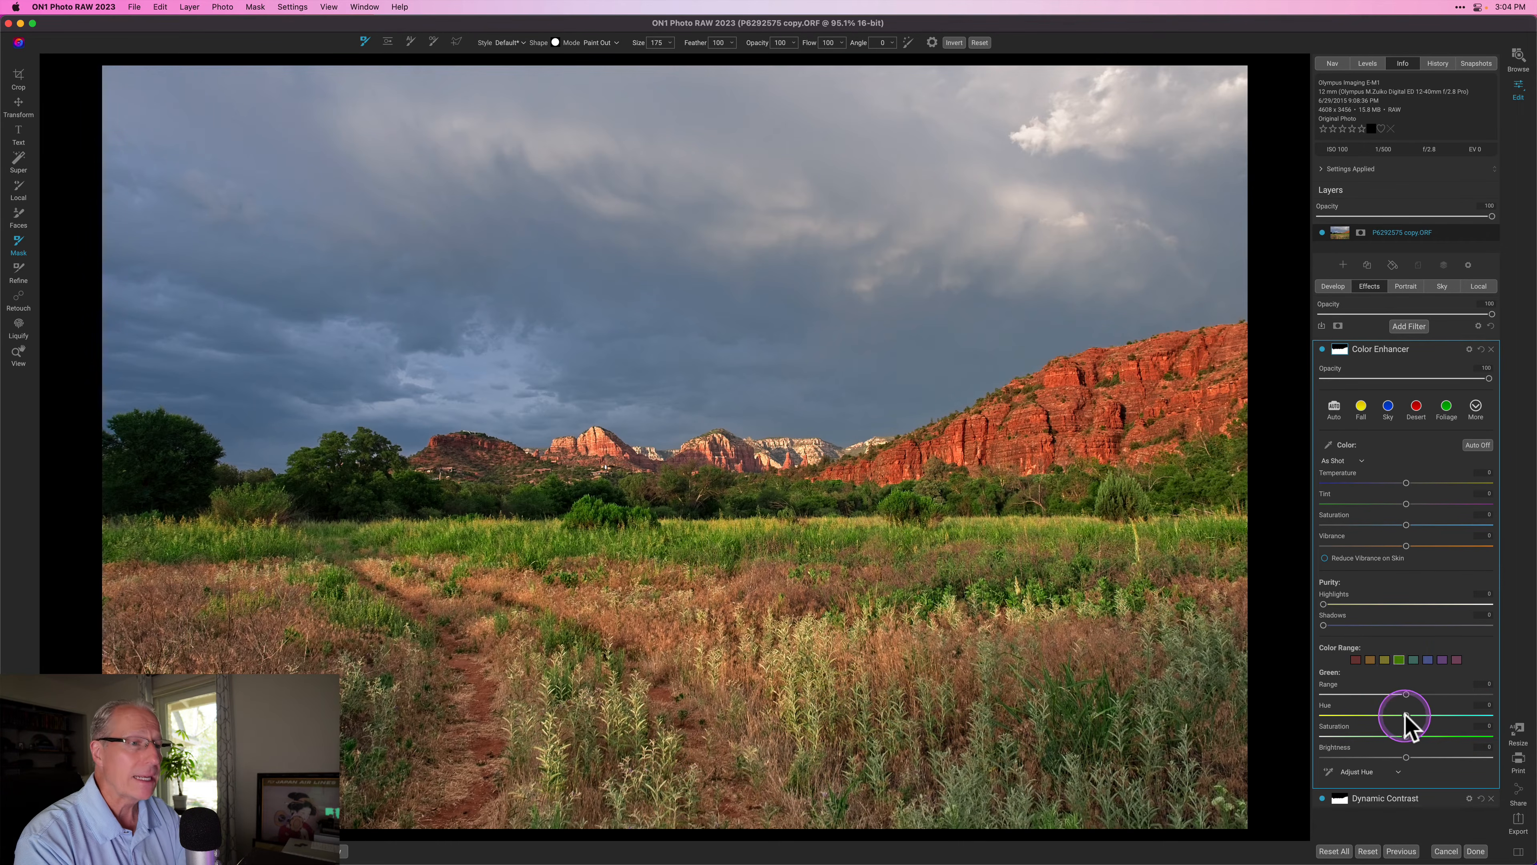
left_click_drag(1405, 715, 1431, 712)
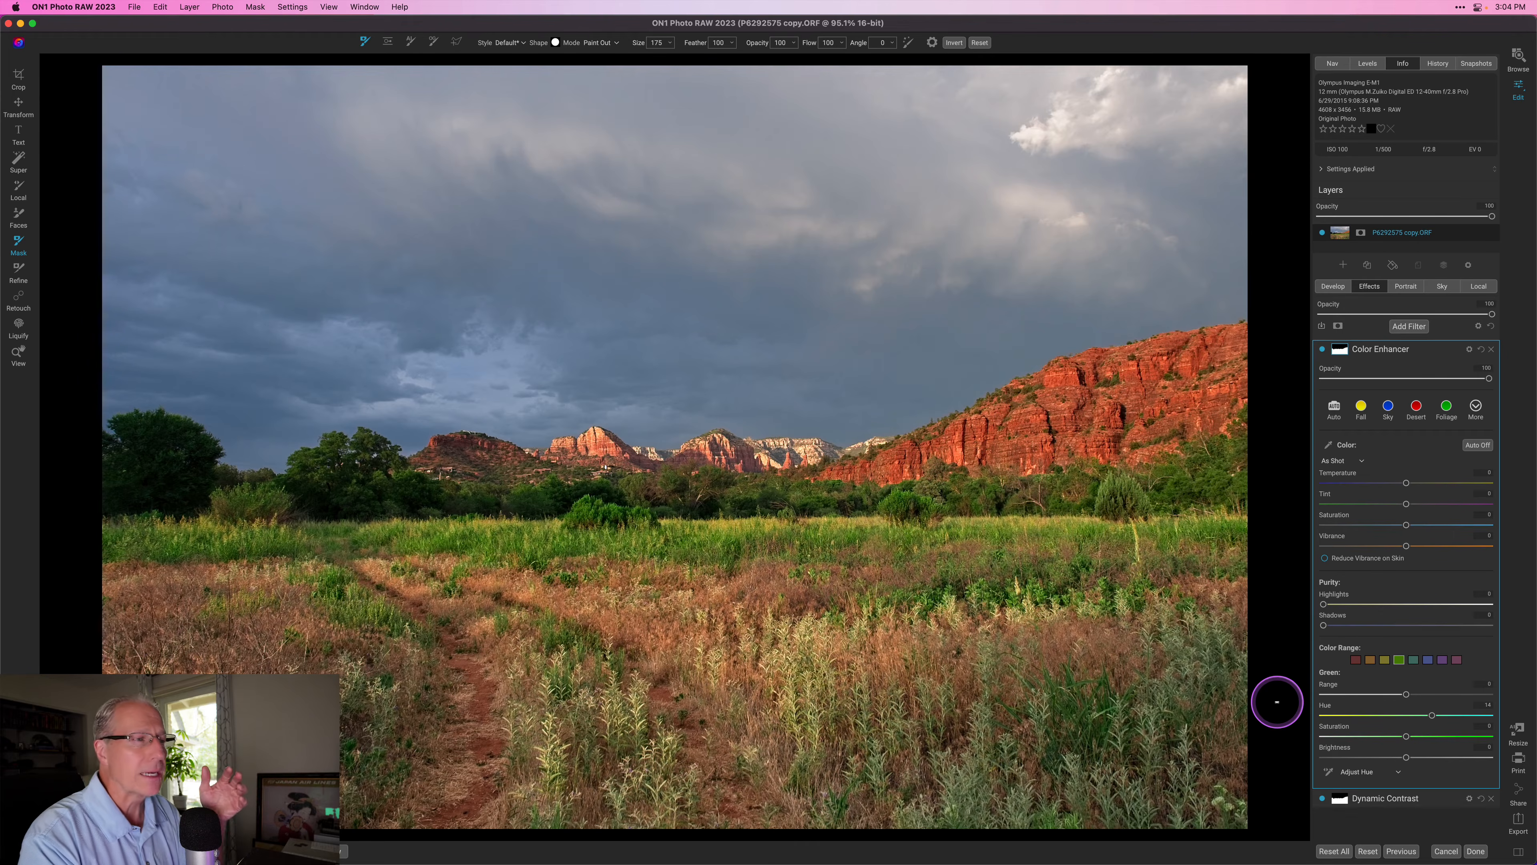
- Compare the photo with the Color Enhancer filter off and on
left_click(1333, 327)
left_click(1322, 350)
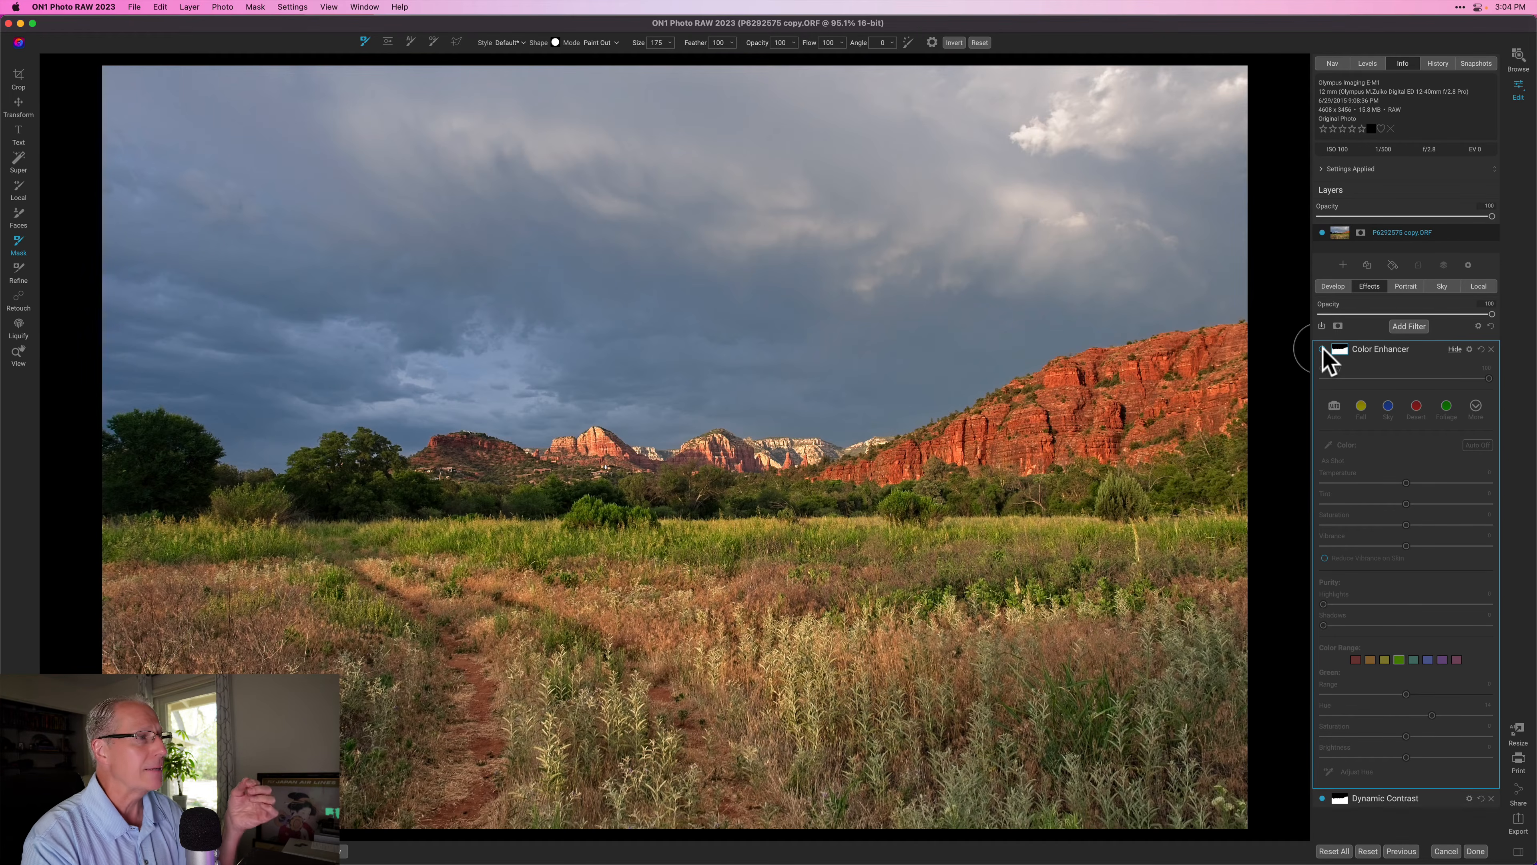
left_click(1322, 348)
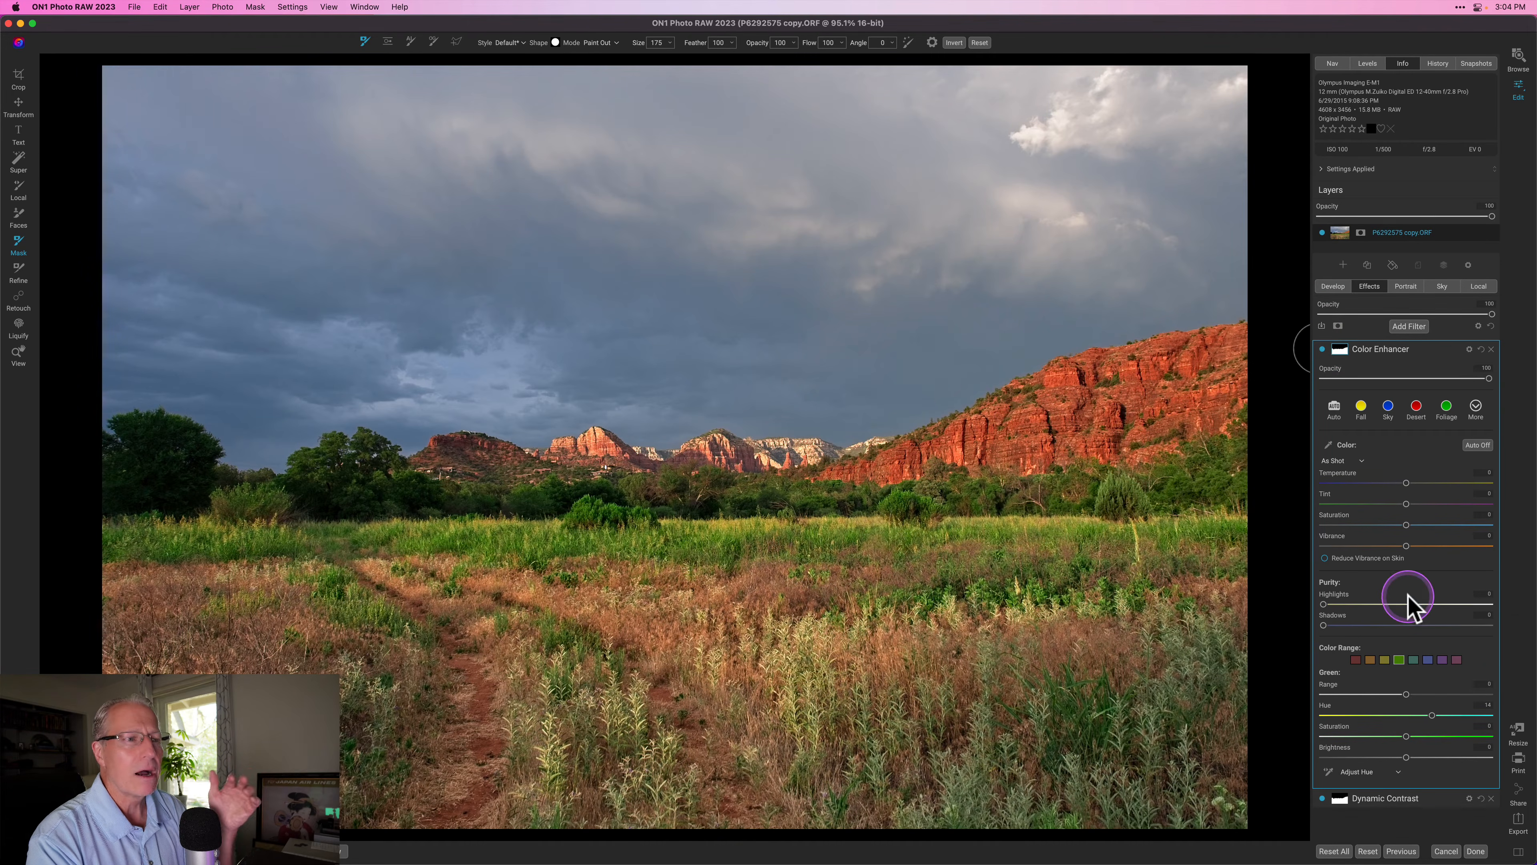
- Lower the brightness of the green and yellow color ranges in Color Enhancer and check the filter's effect
mouse_move(1405, 757)
left_mouse_down()
mouse_move(1329, 760)
mouse_move(1404, 756)
mouse_move(1361, 759)
mouse_move(1386, 751)
left_mouse_up()
left_click(1384, 659)
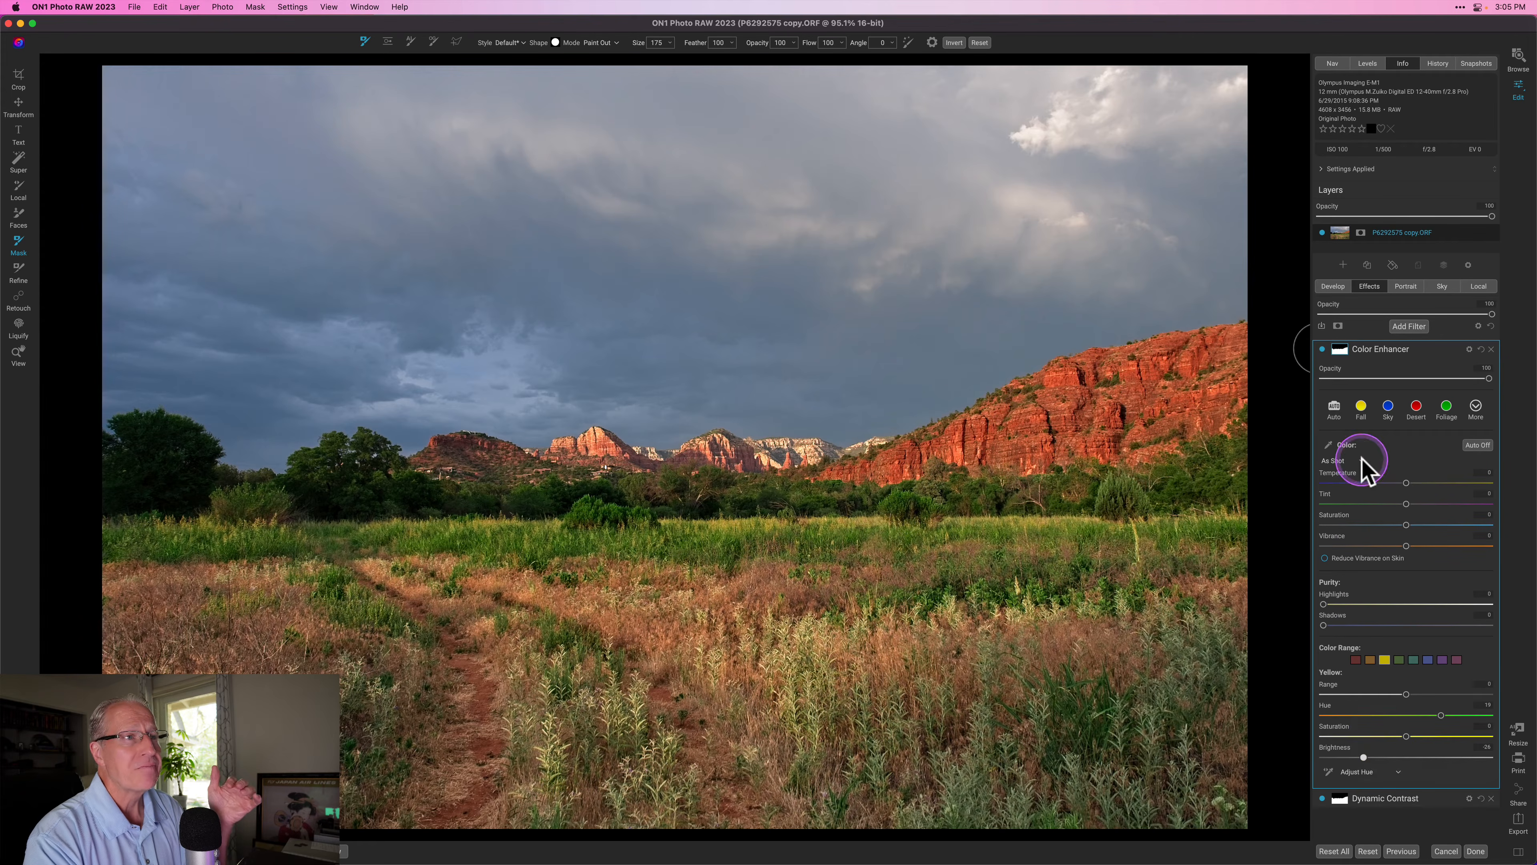
left_click(1322, 350)
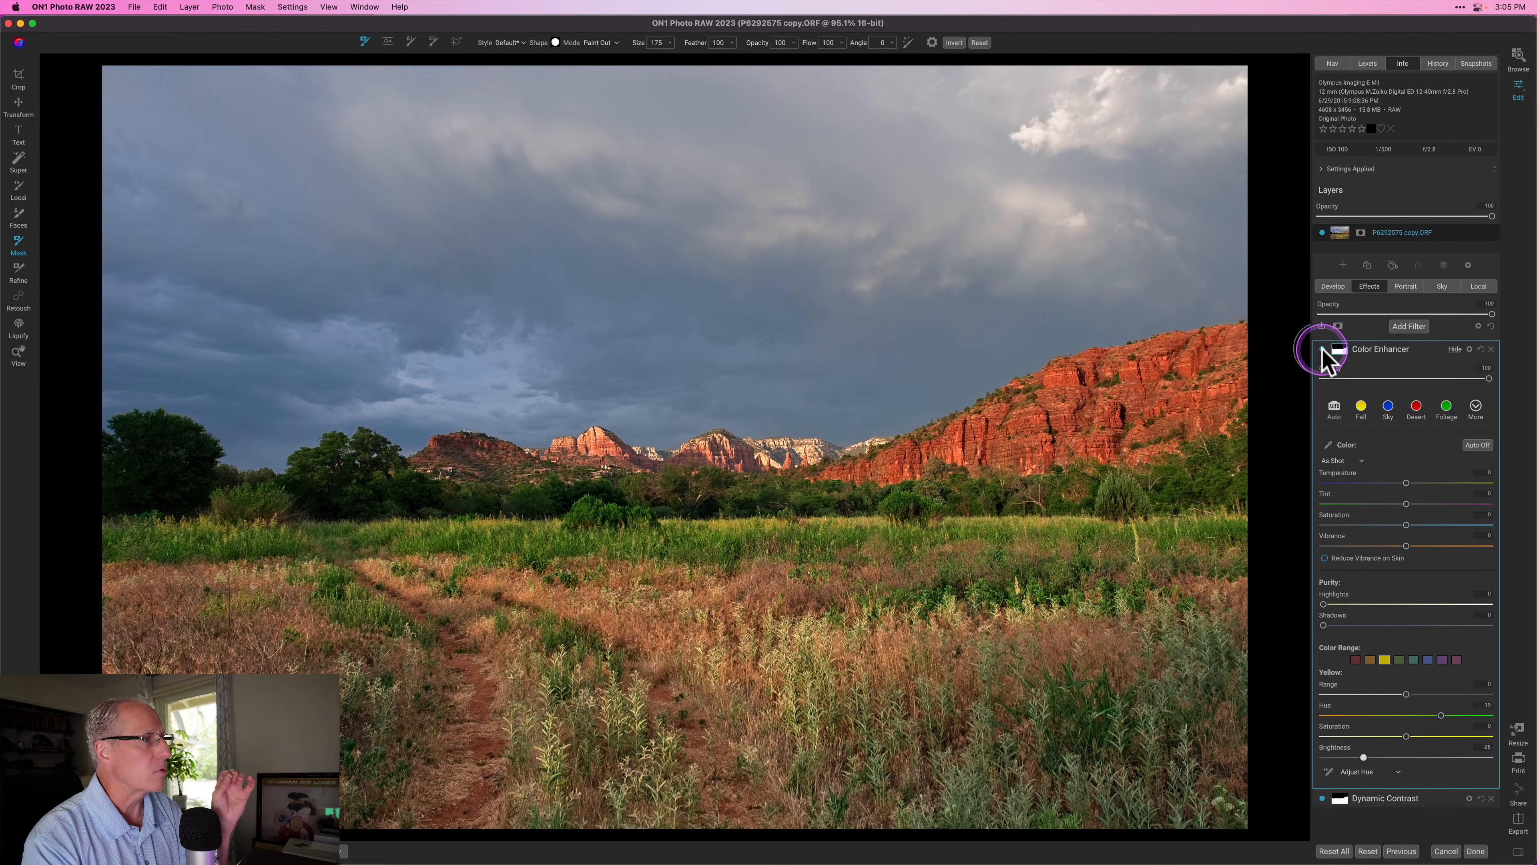
- Turn the current Color Enhancer filter back on and add a second Color Enhancer filter
left_click(1322, 350)
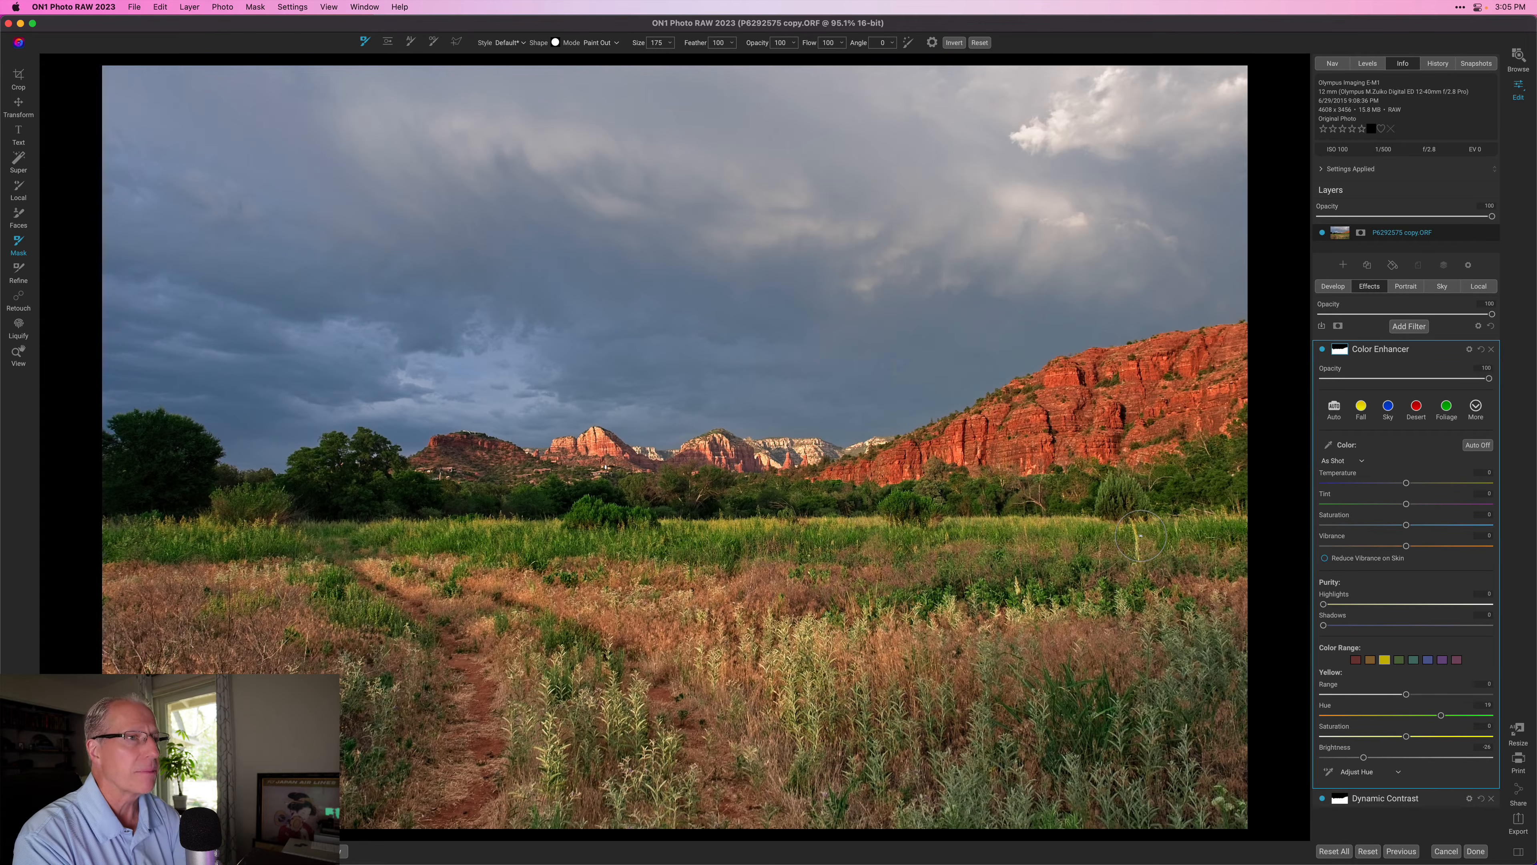
left_click(1397, 327)
left_click(1415, 327)
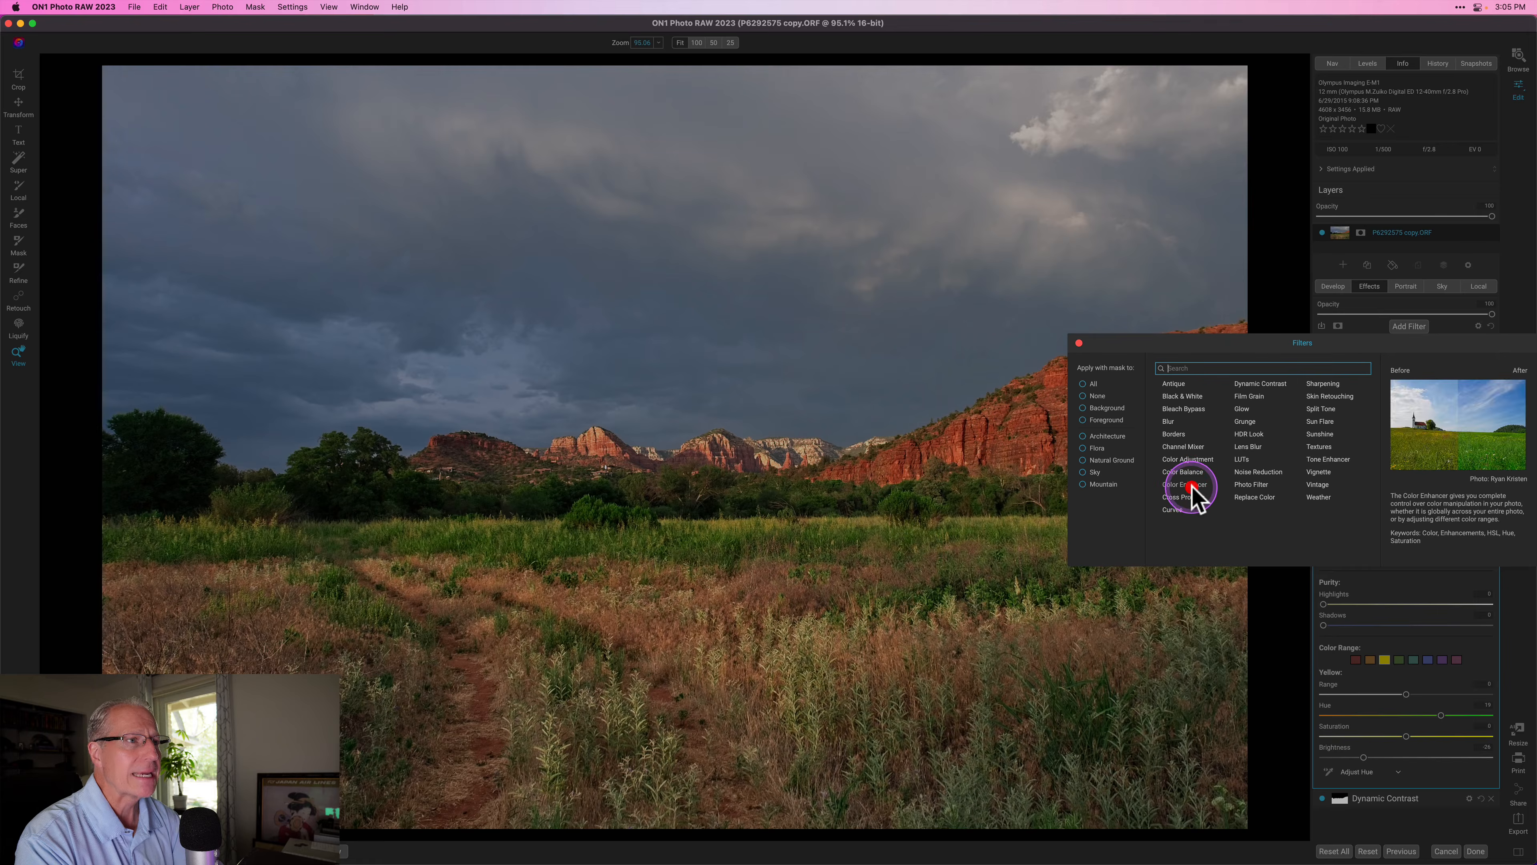
left_click(1192, 488)
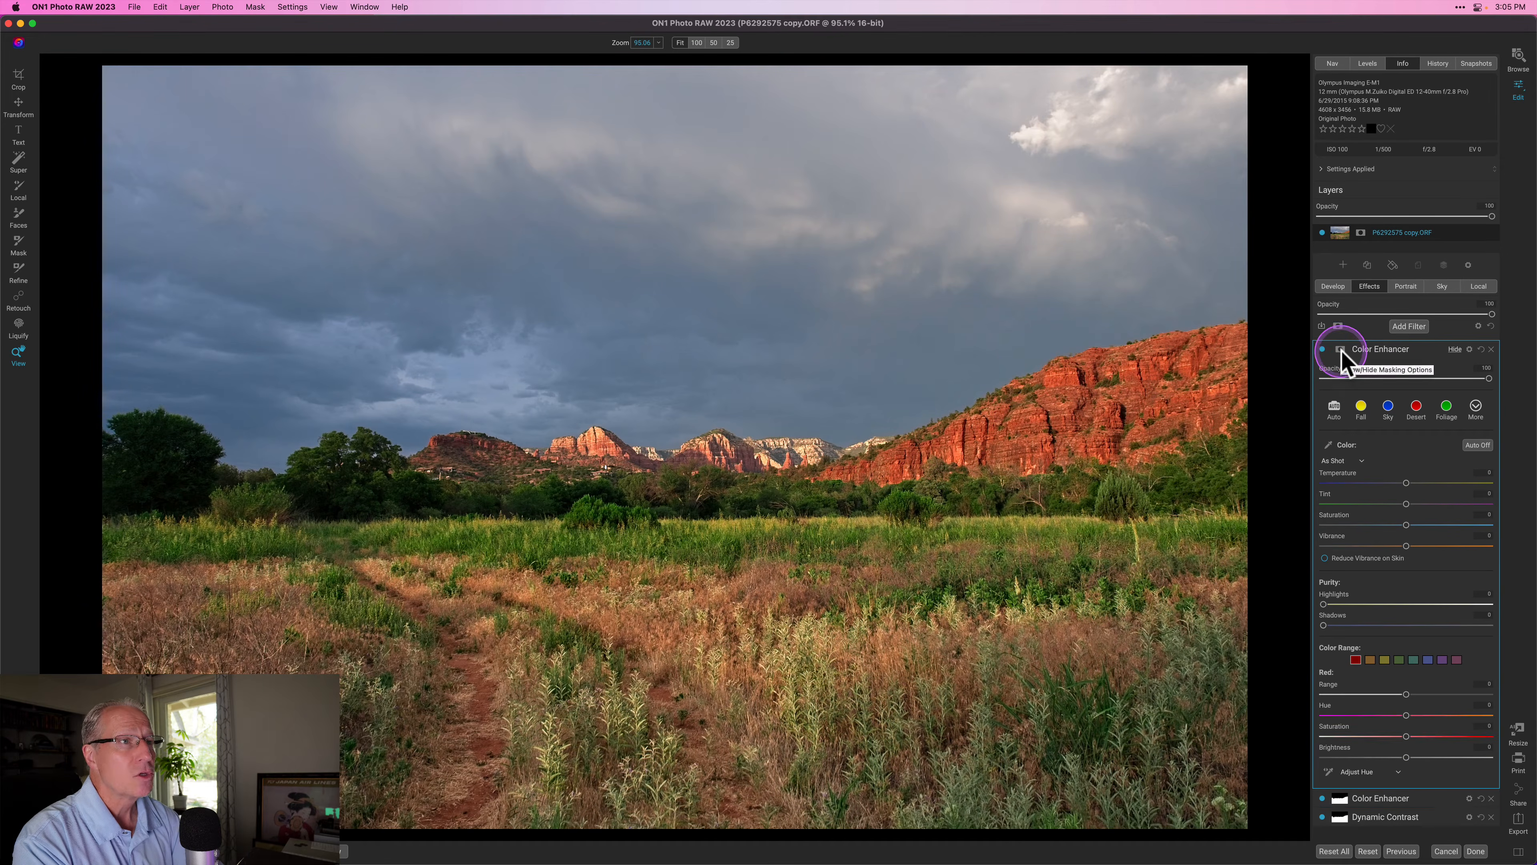
- Paste the copied land mask onto the new Color Enhancer, invert it to target the sky, and inspect it in mask view
left_click(1339, 350)
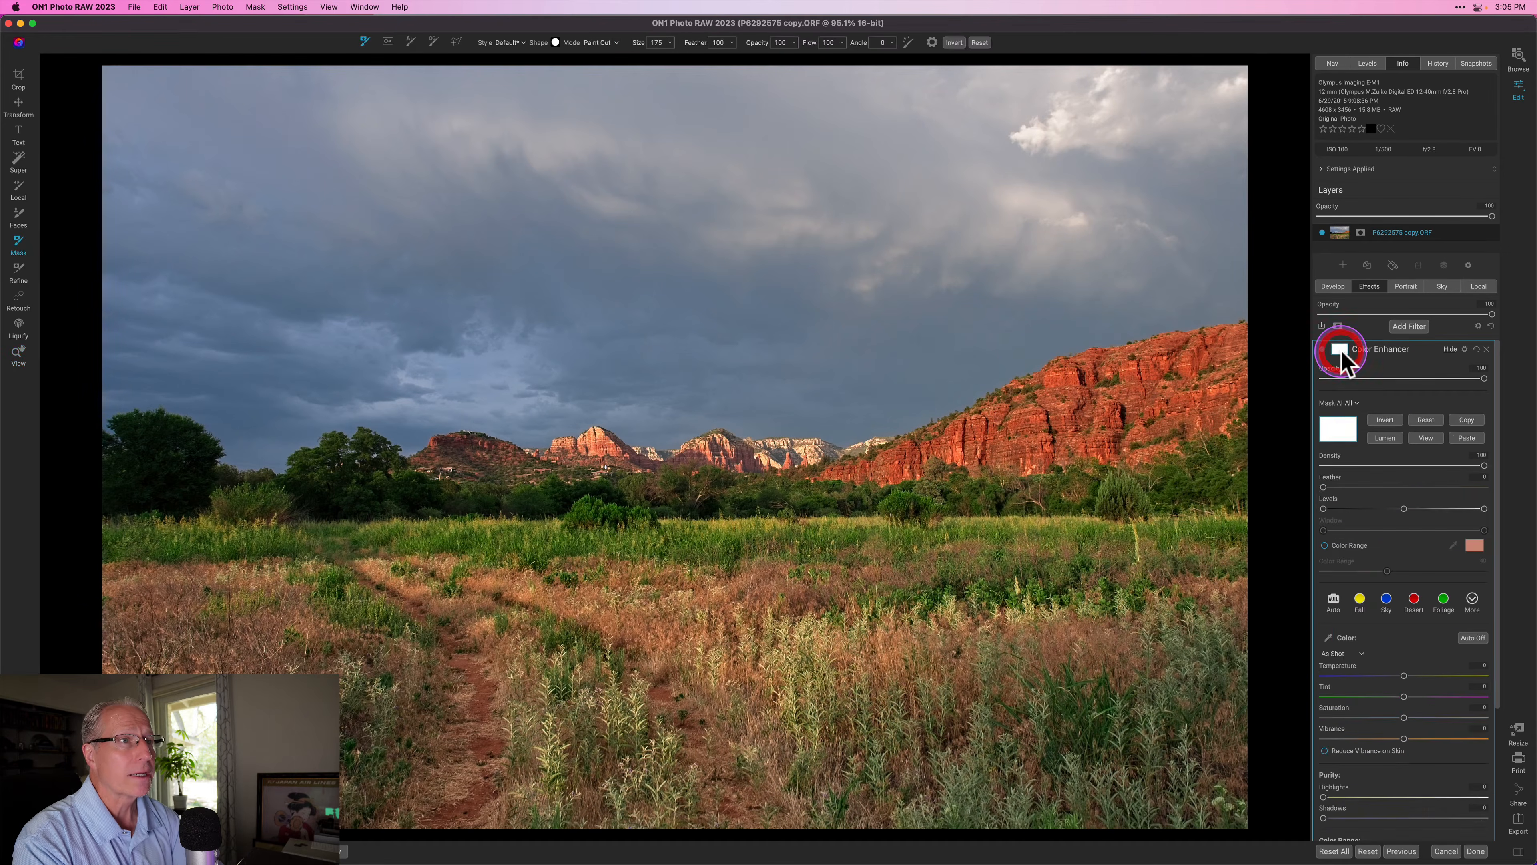
left_click(1463, 440)
left_click(1384, 418)
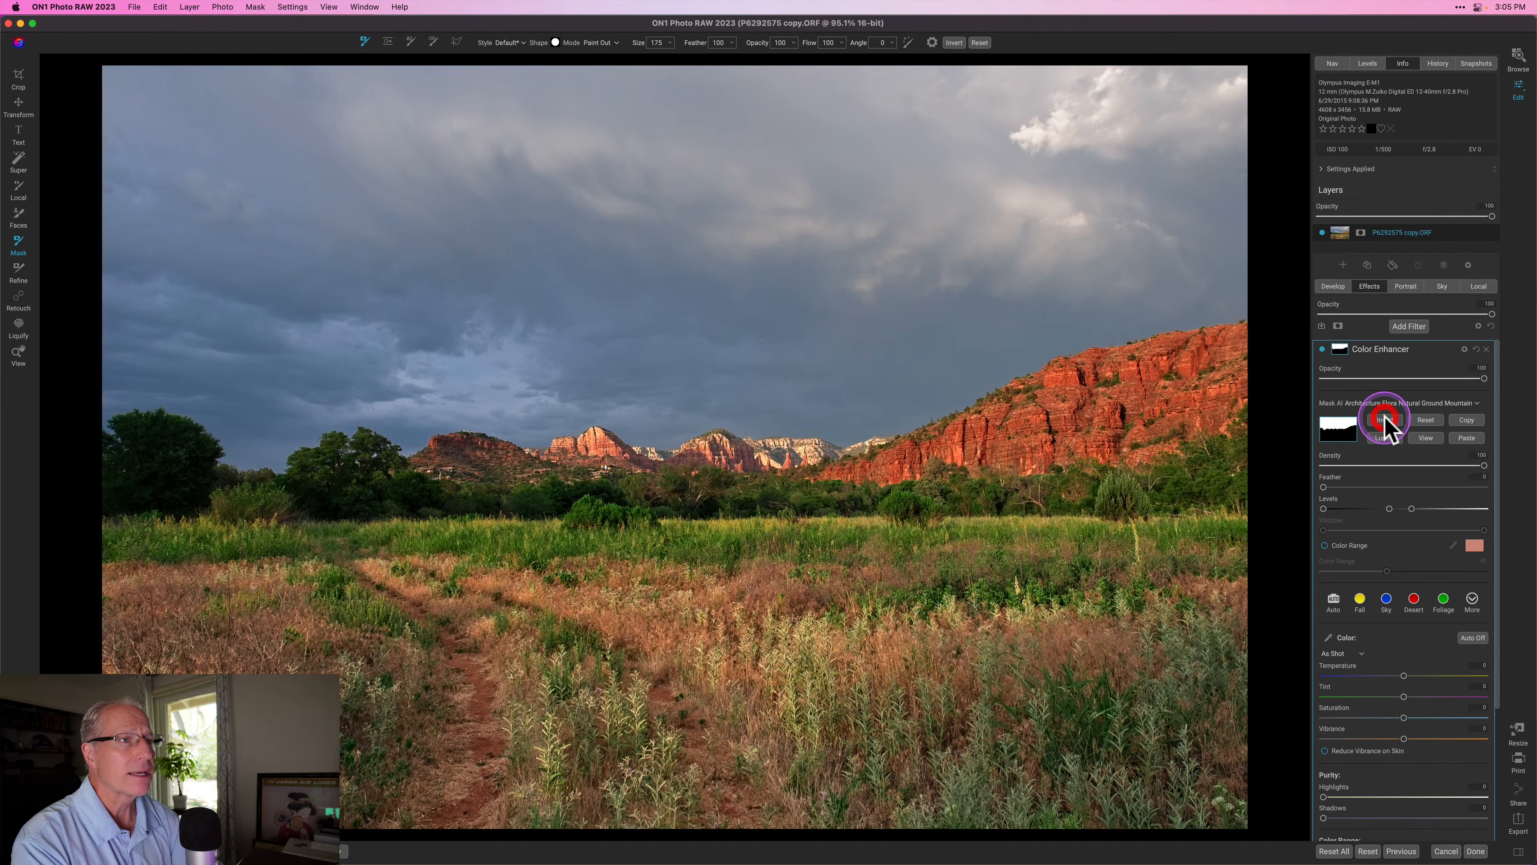
left_click(1427, 437)
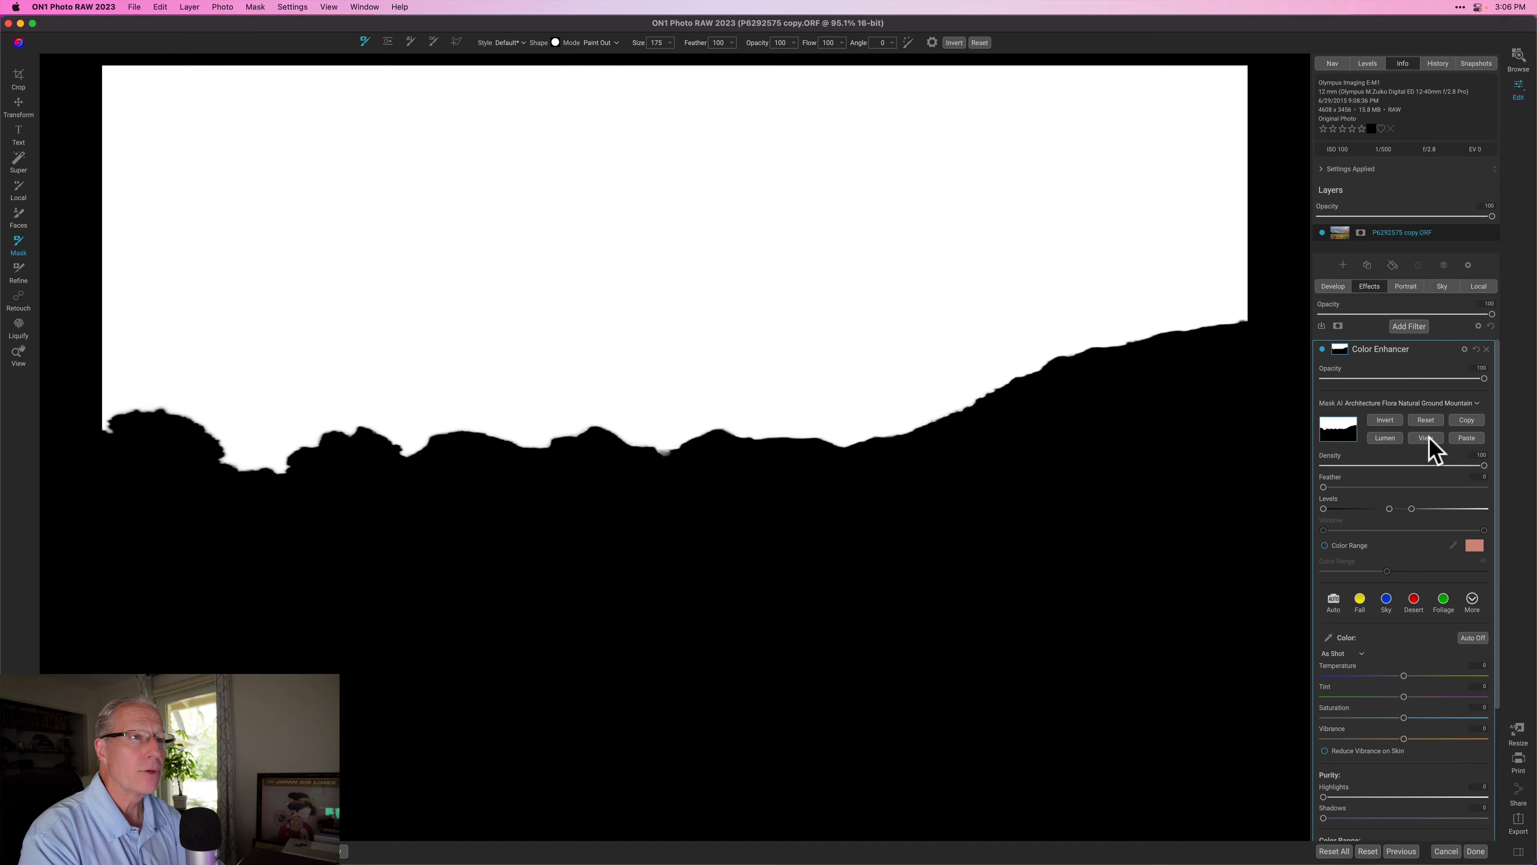
left_click(1427, 437)
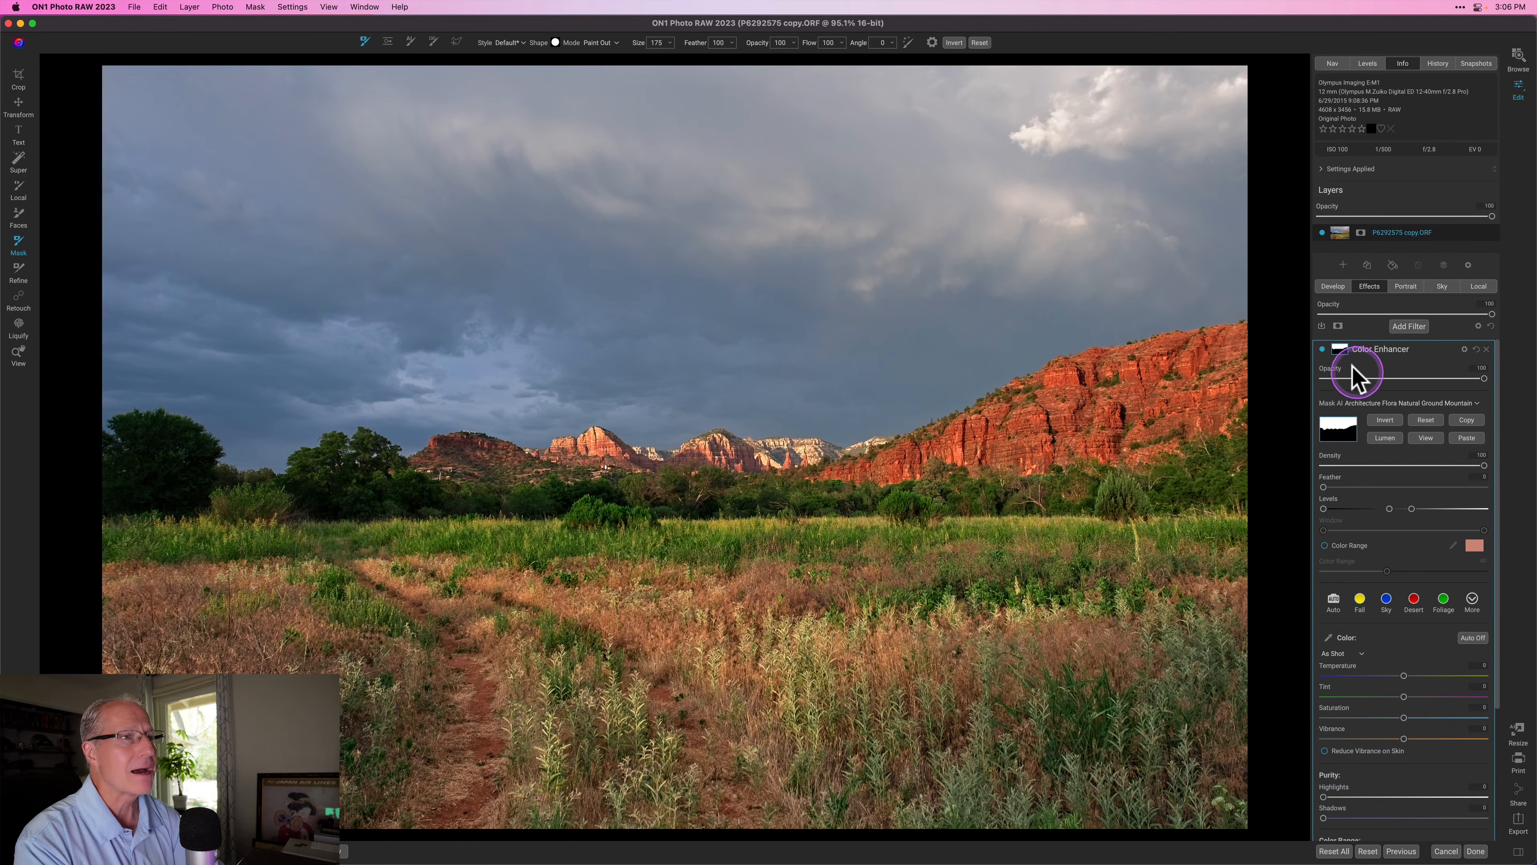
left_click(1339, 349)
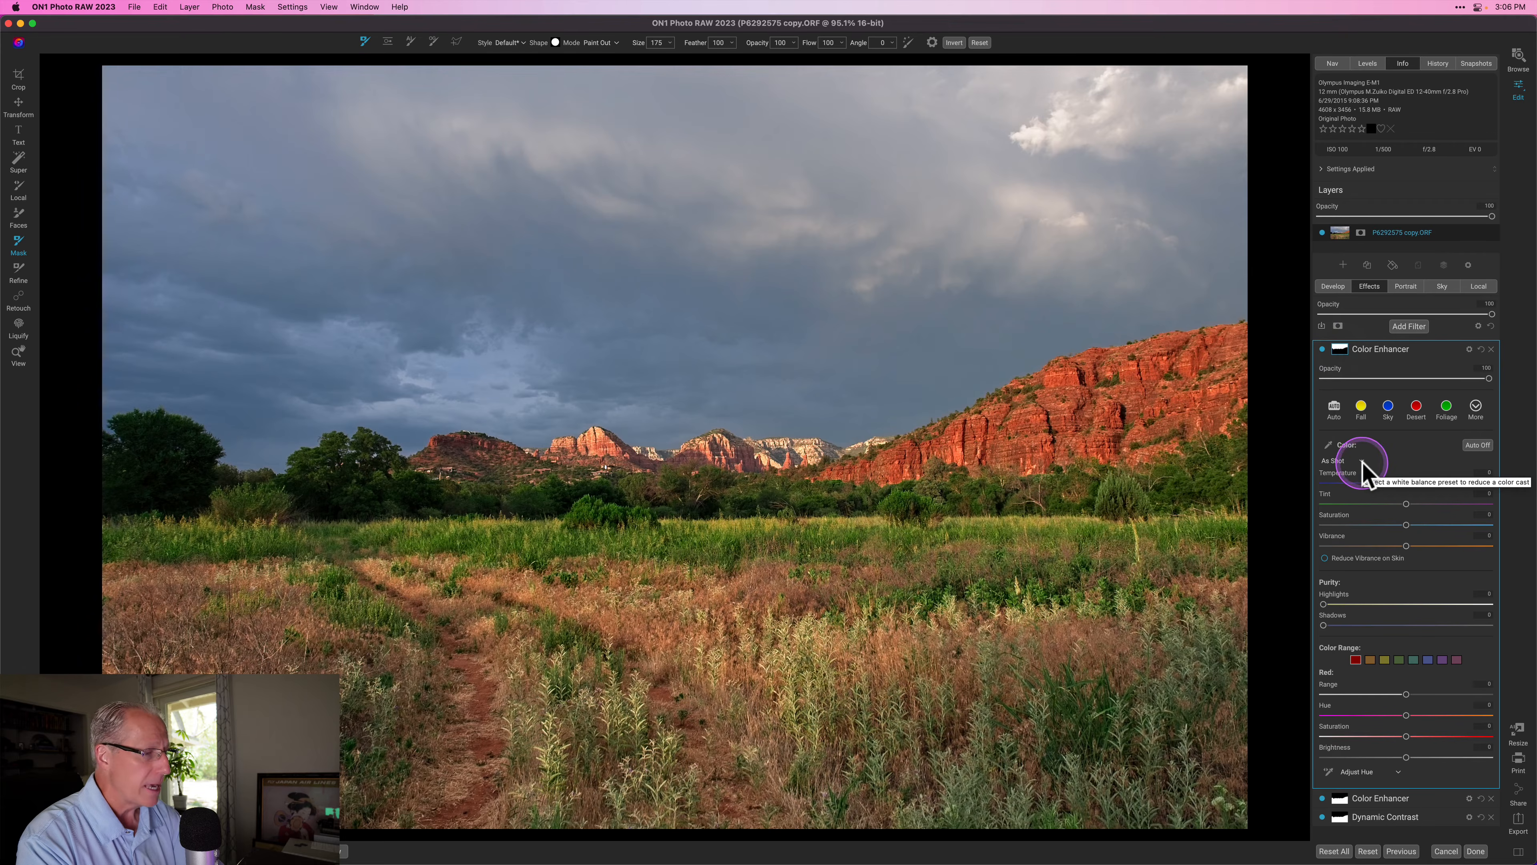
- In the sky's Color Enhancer, cool the temperature, nudge the tint slightly toward magenta, and raise the vibrance slightly
left_click_drag(1406, 483, 1387, 482)
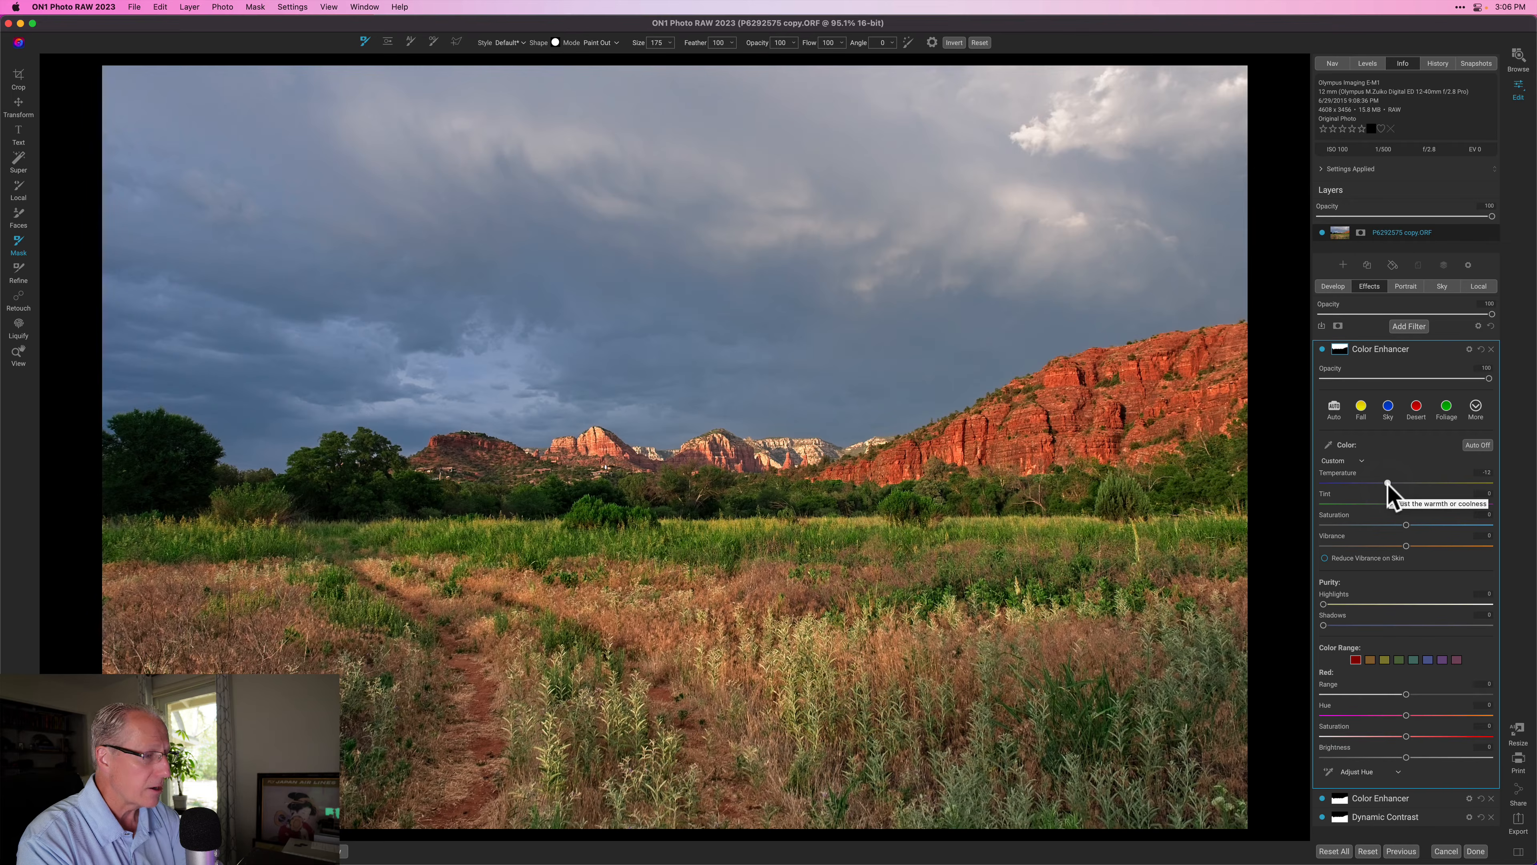
left_click_drag(1406, 503, 1408, 503)
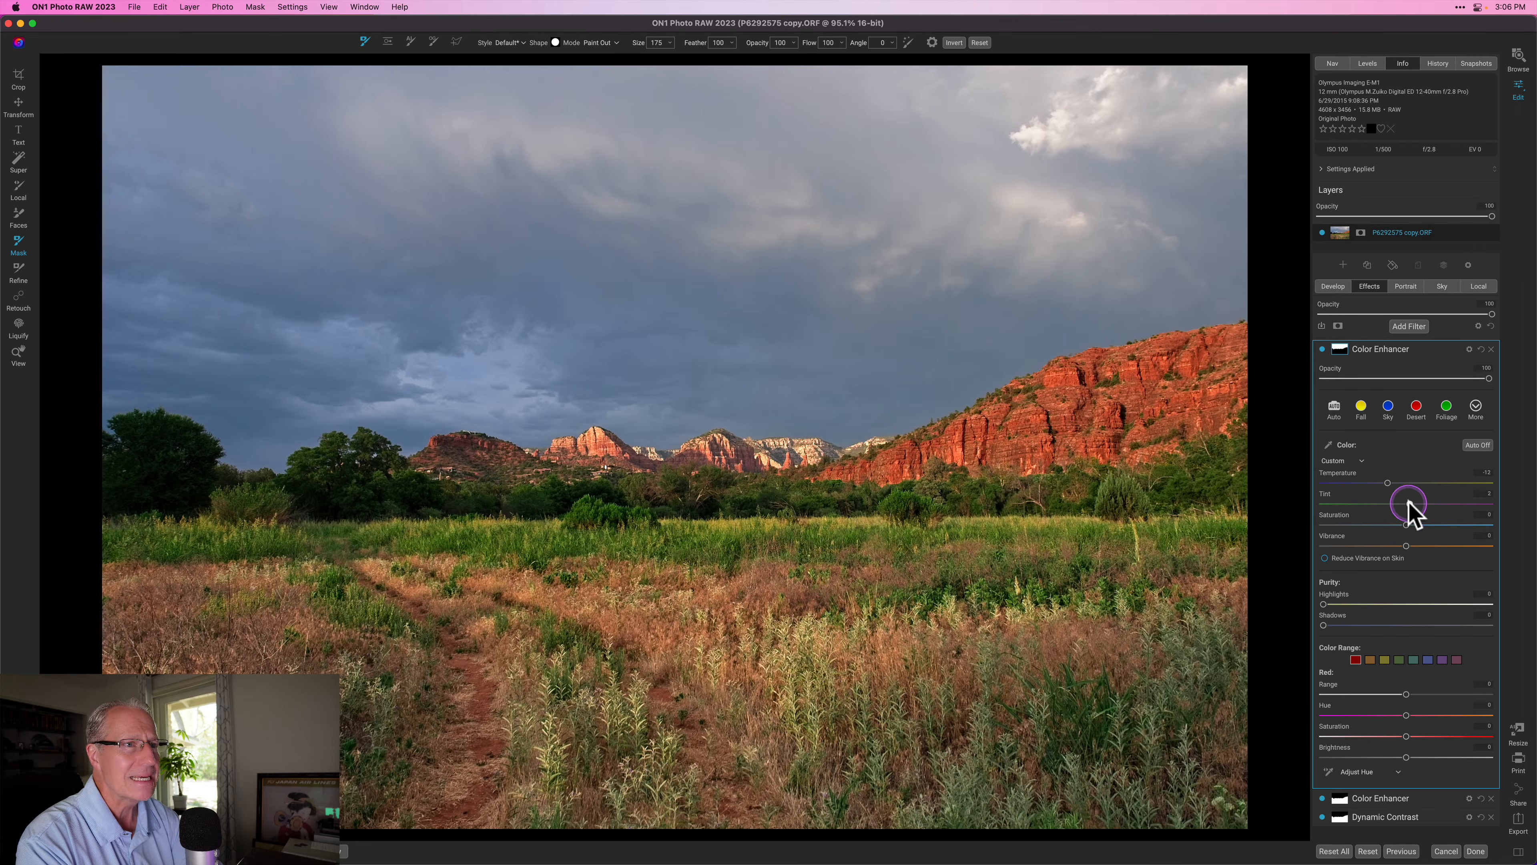
left_click_drag(1408, 505, 1415, 545)
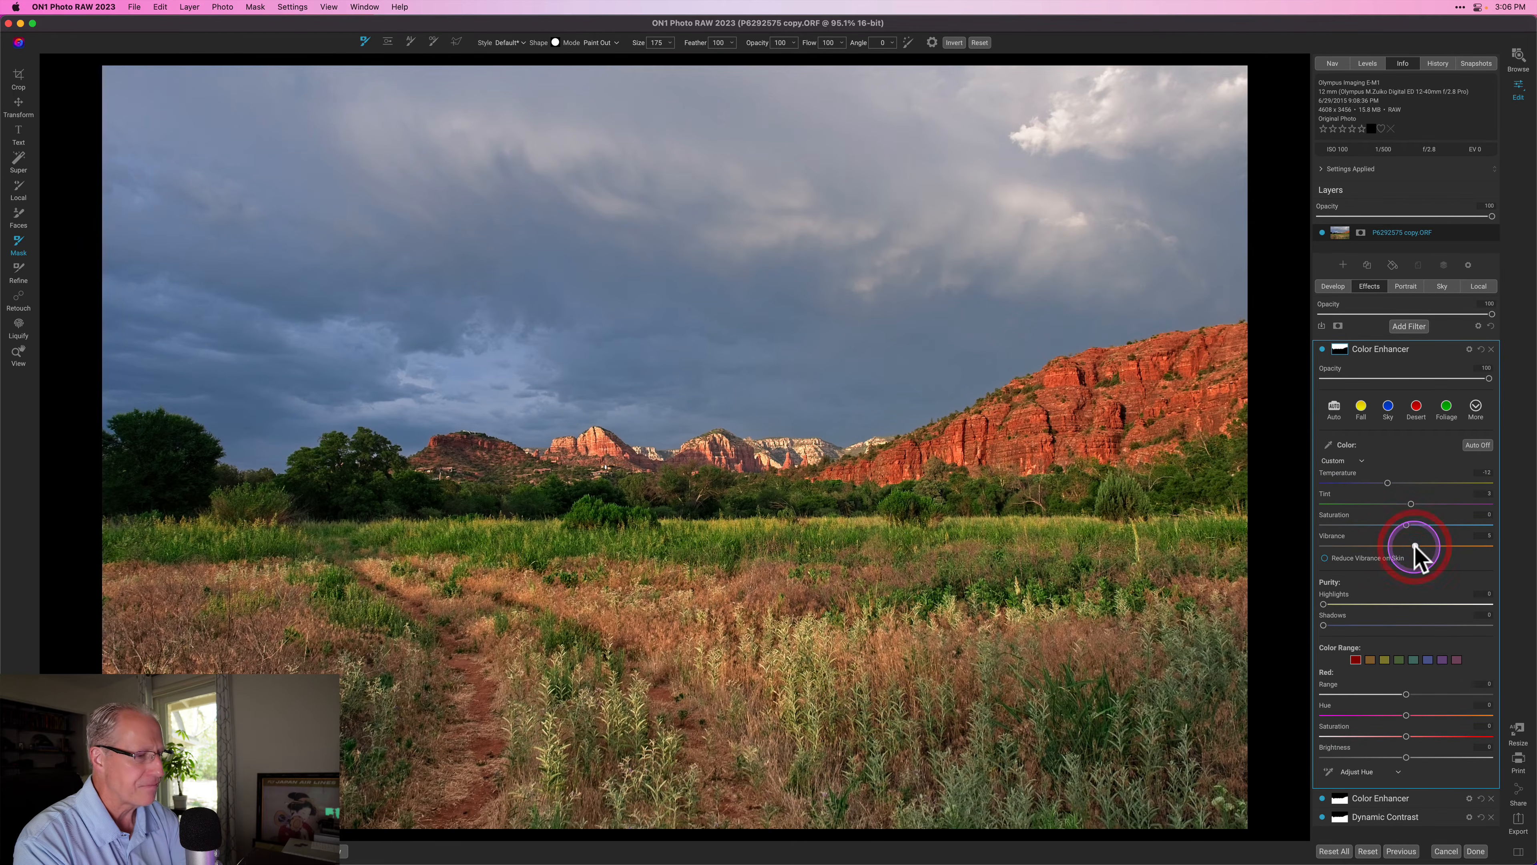
- Raise the hue and saturation and lower the brightness of the sky filter's blue range, comparing the filter off and on
left_click(1427, 659)
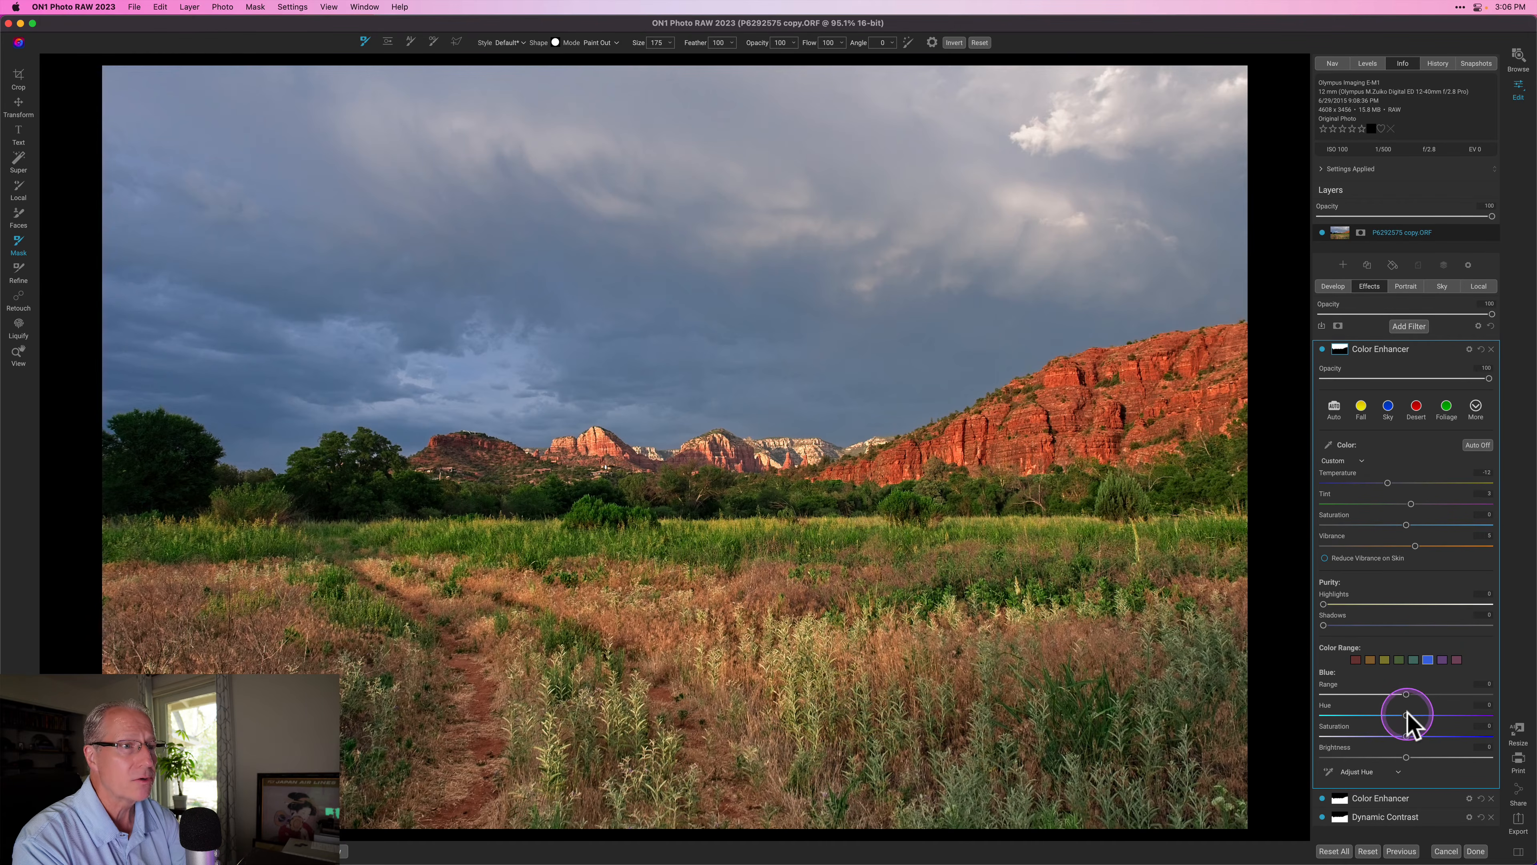
left_click_drag(1407, 712, 1369, 759)
left_click(1406, 736)
left_click(1322, 348)
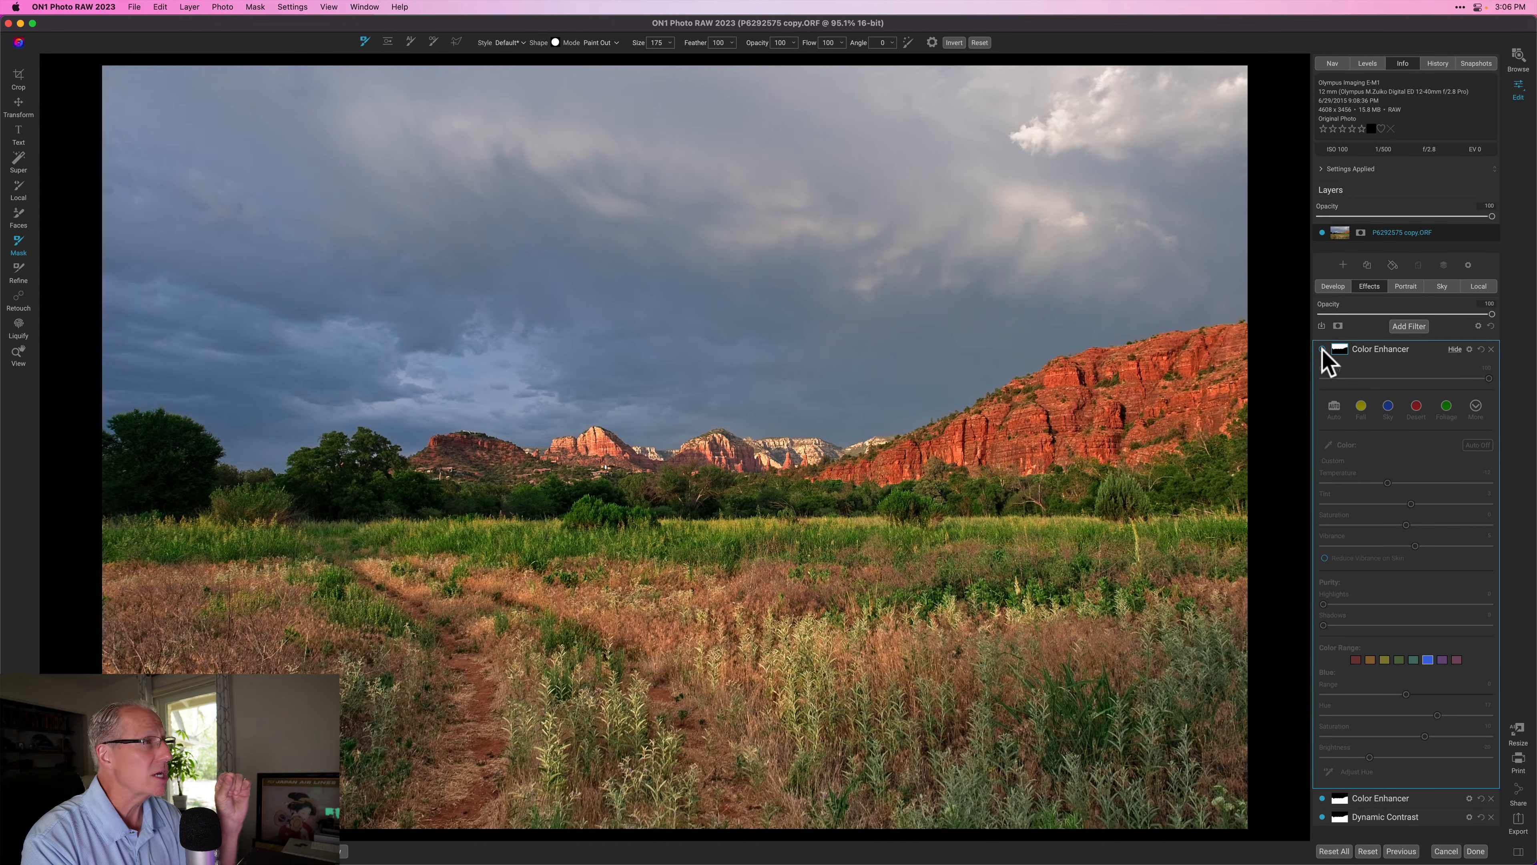
left_click(1322, 349)
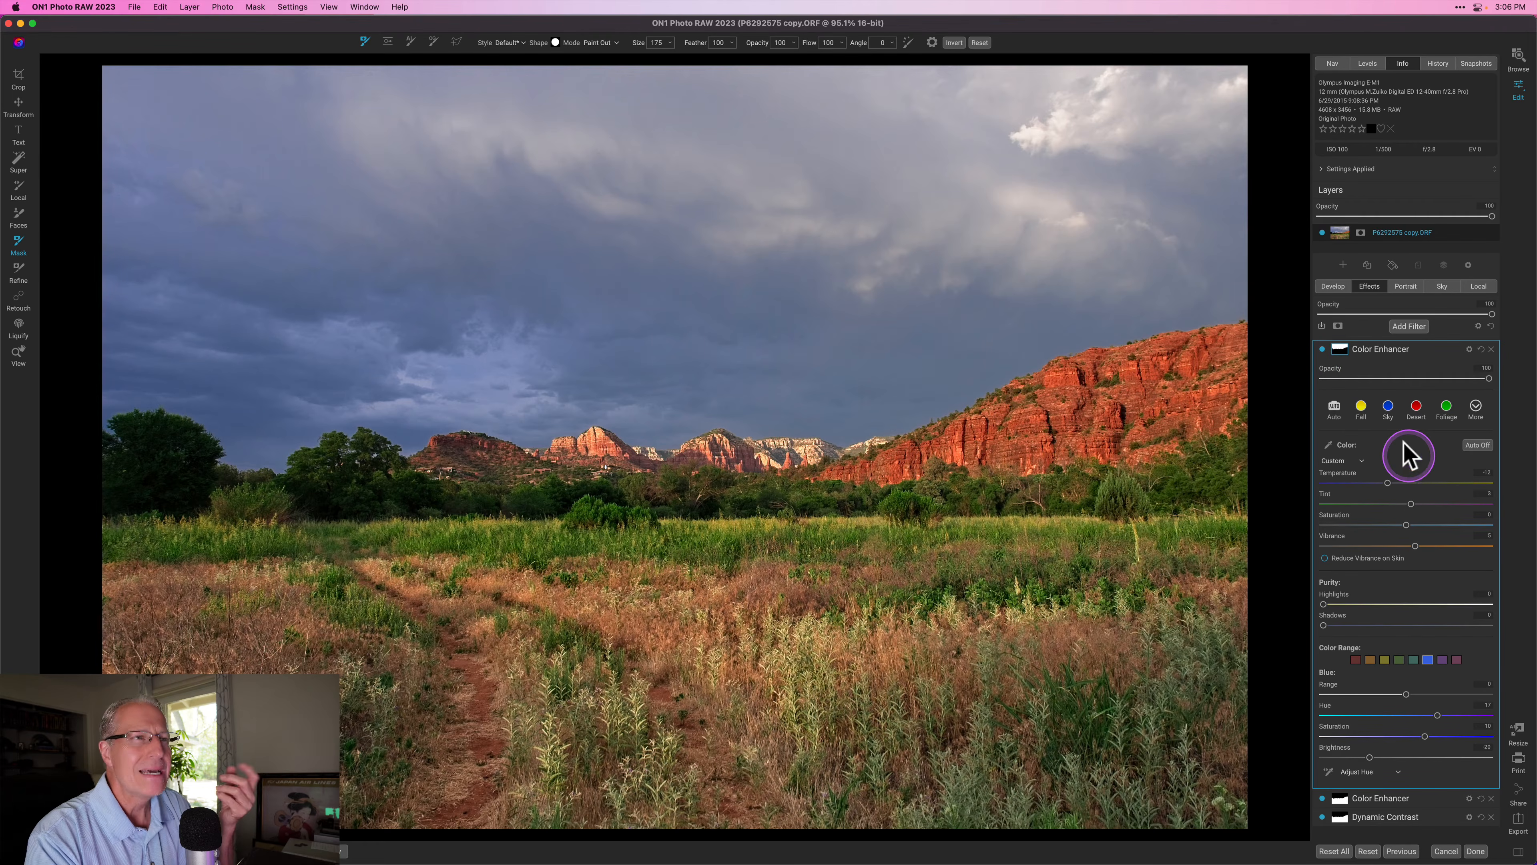
- Copy the sky mask from the Color Enhancer and paste it onto a new Dynamic Contrast filter
left_click(1387, 407)
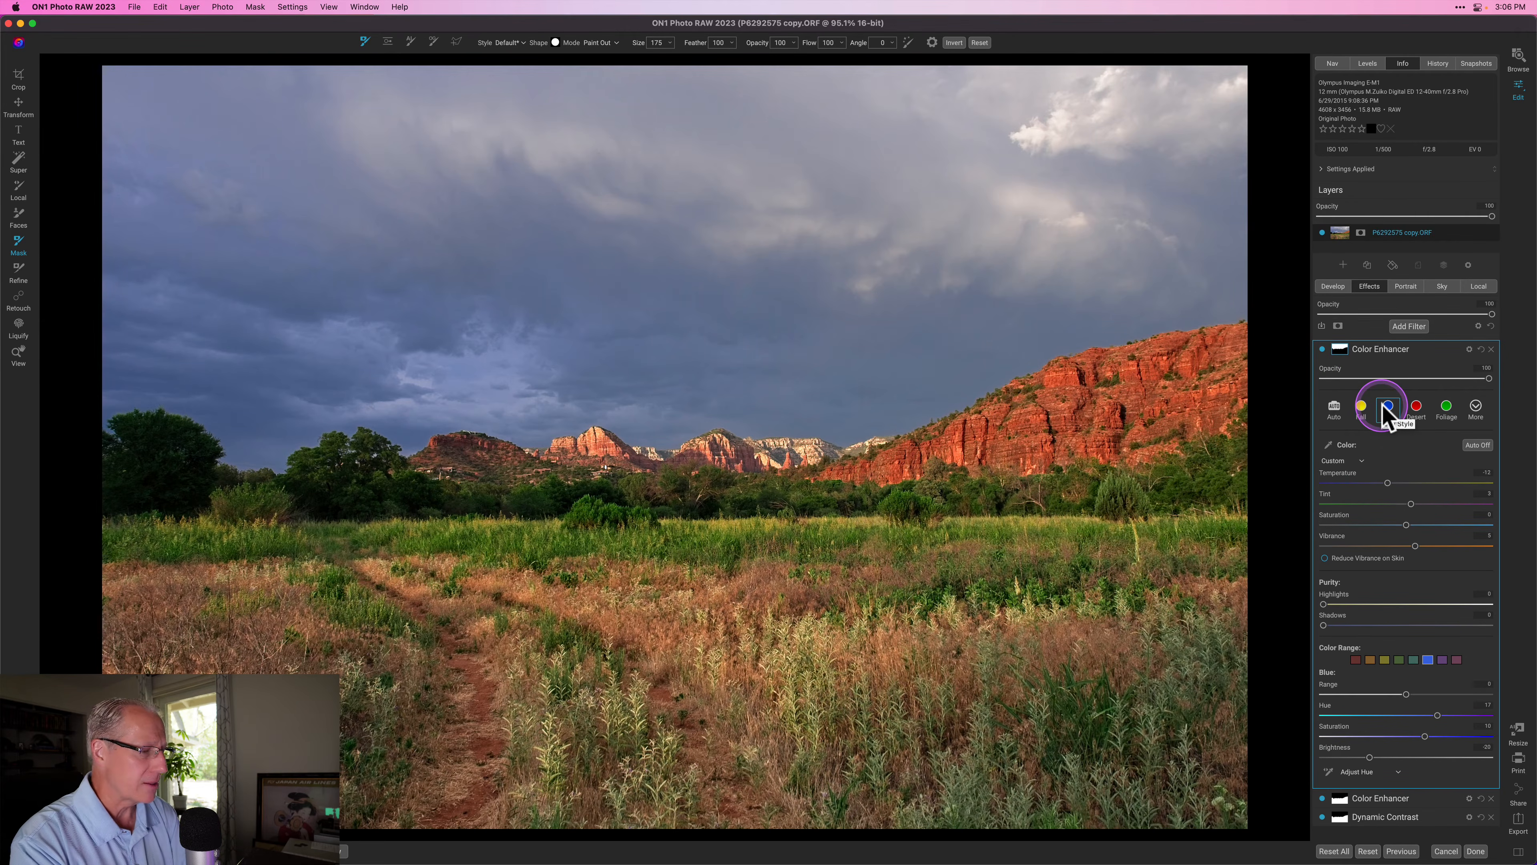
left_click(1336, 348)
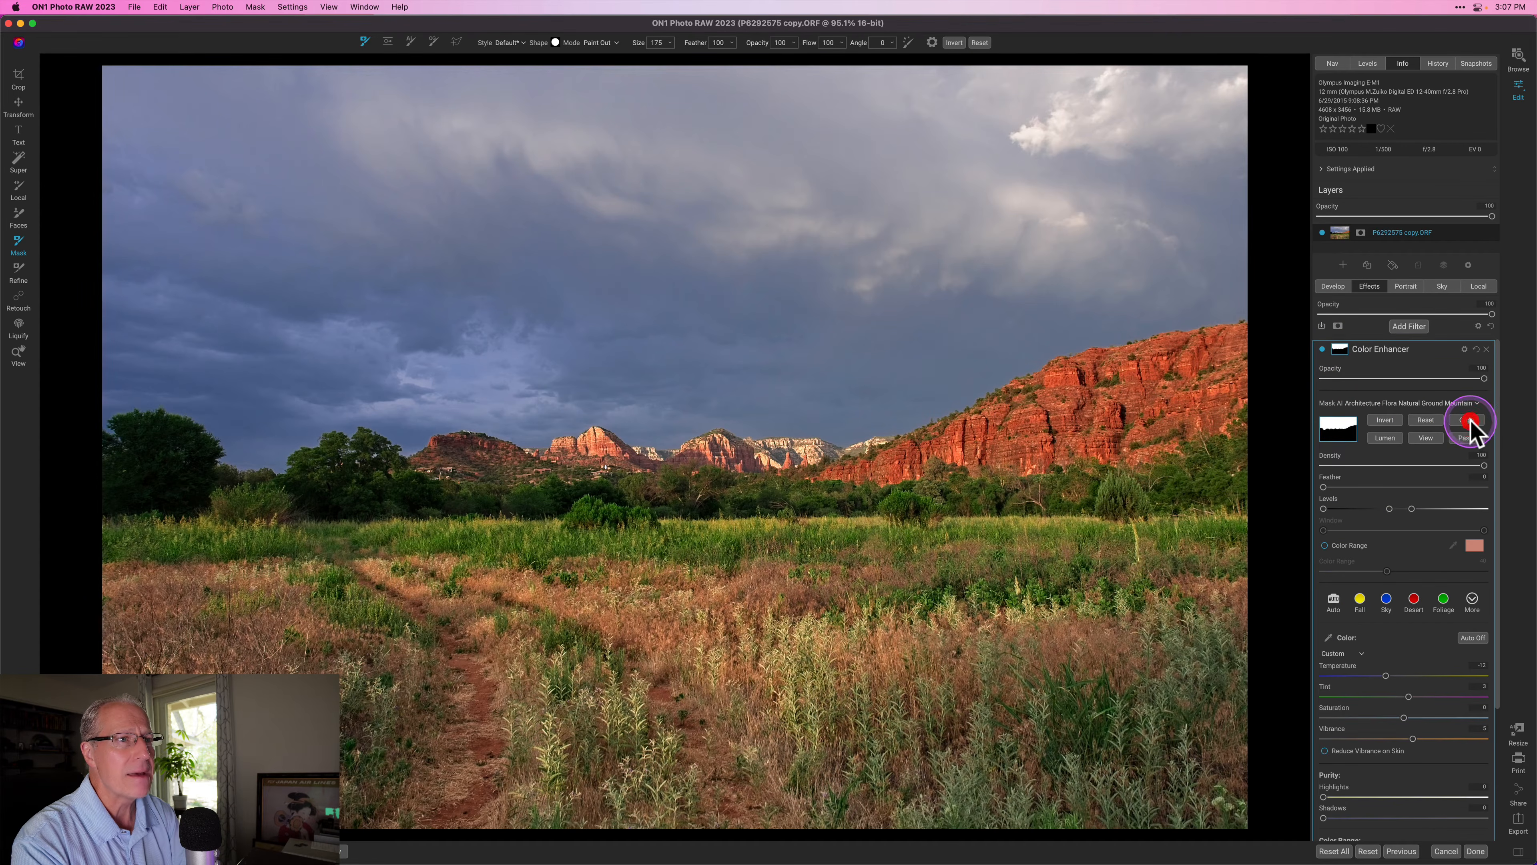
left_click(1404, 326)
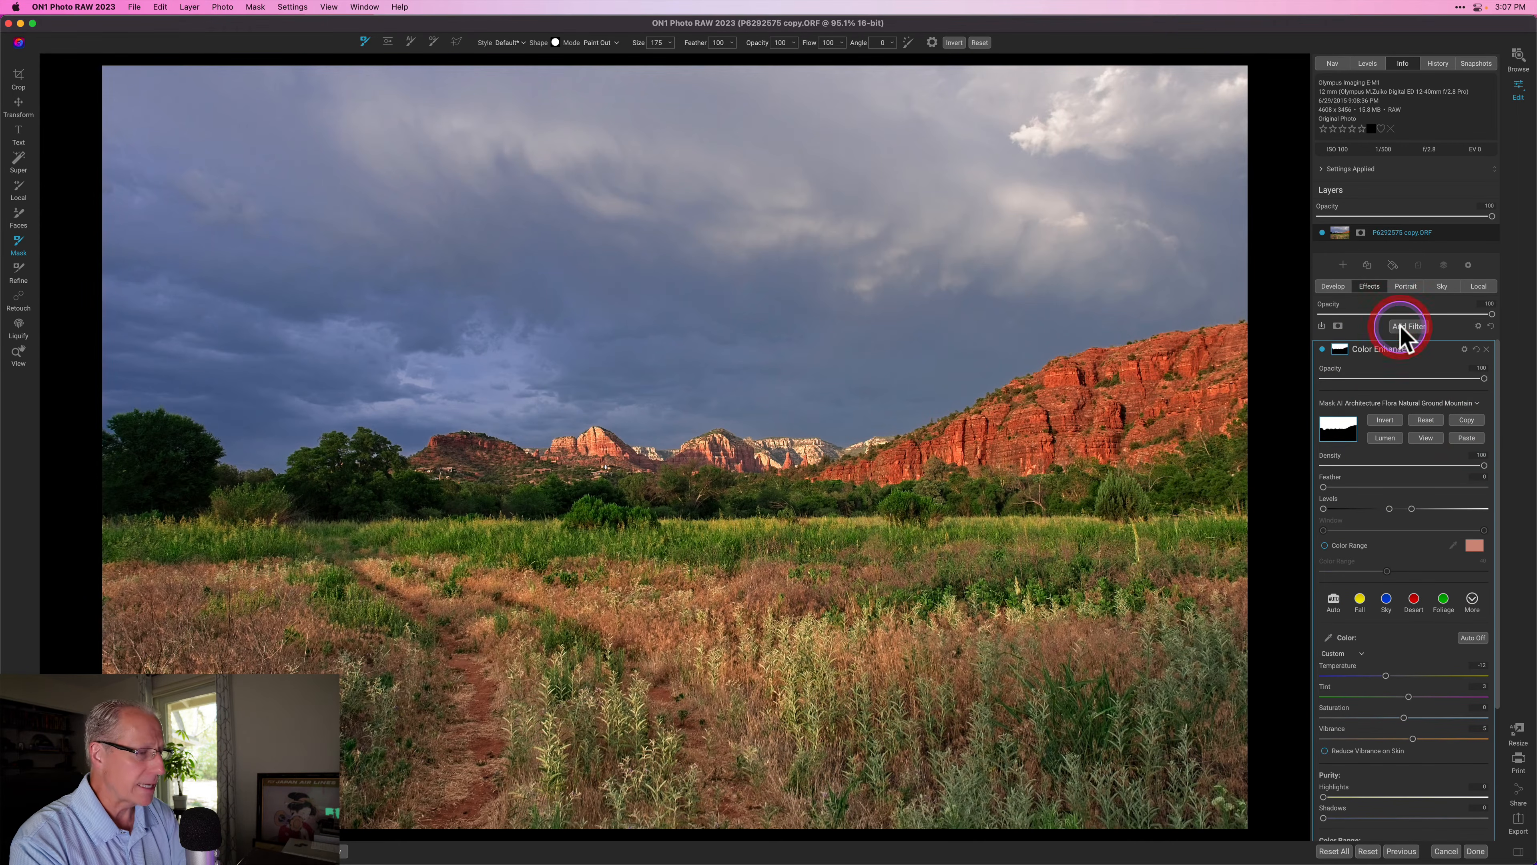
left_click(1250, 389)
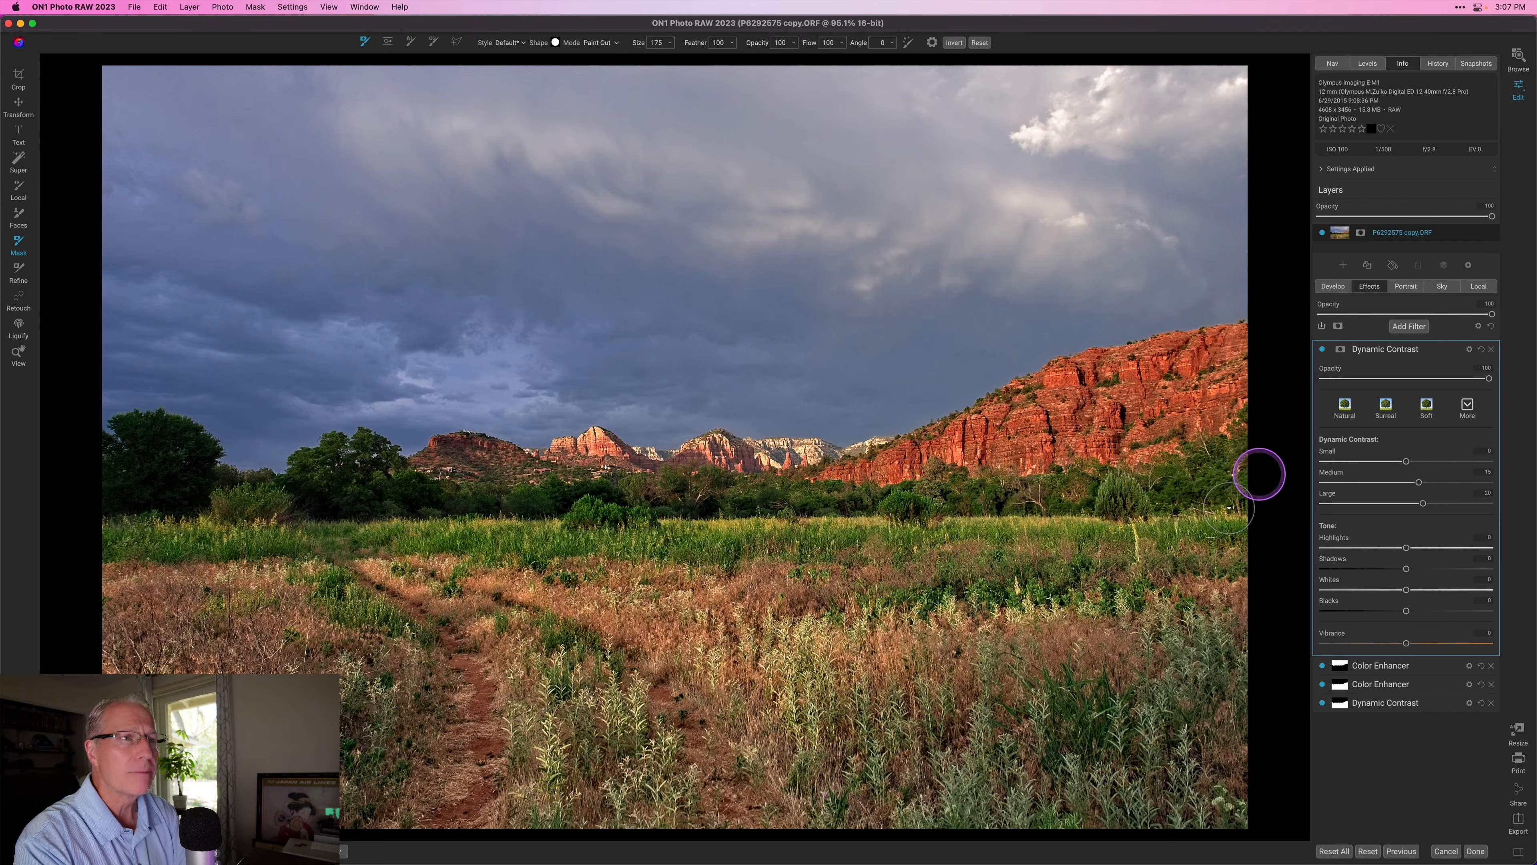
left_click(1340, 348)
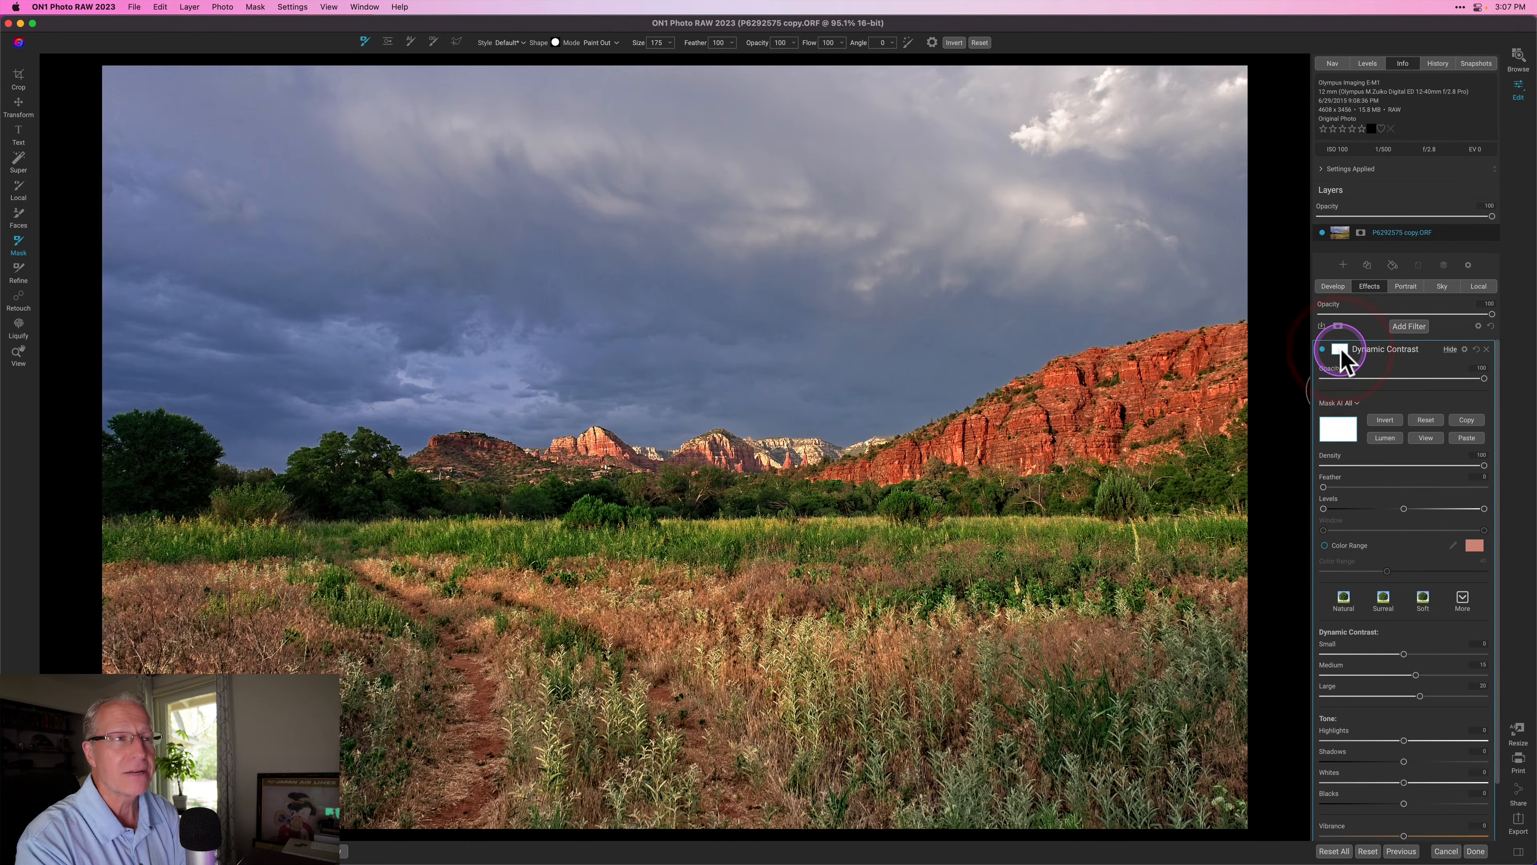
left_click(1467, 438)
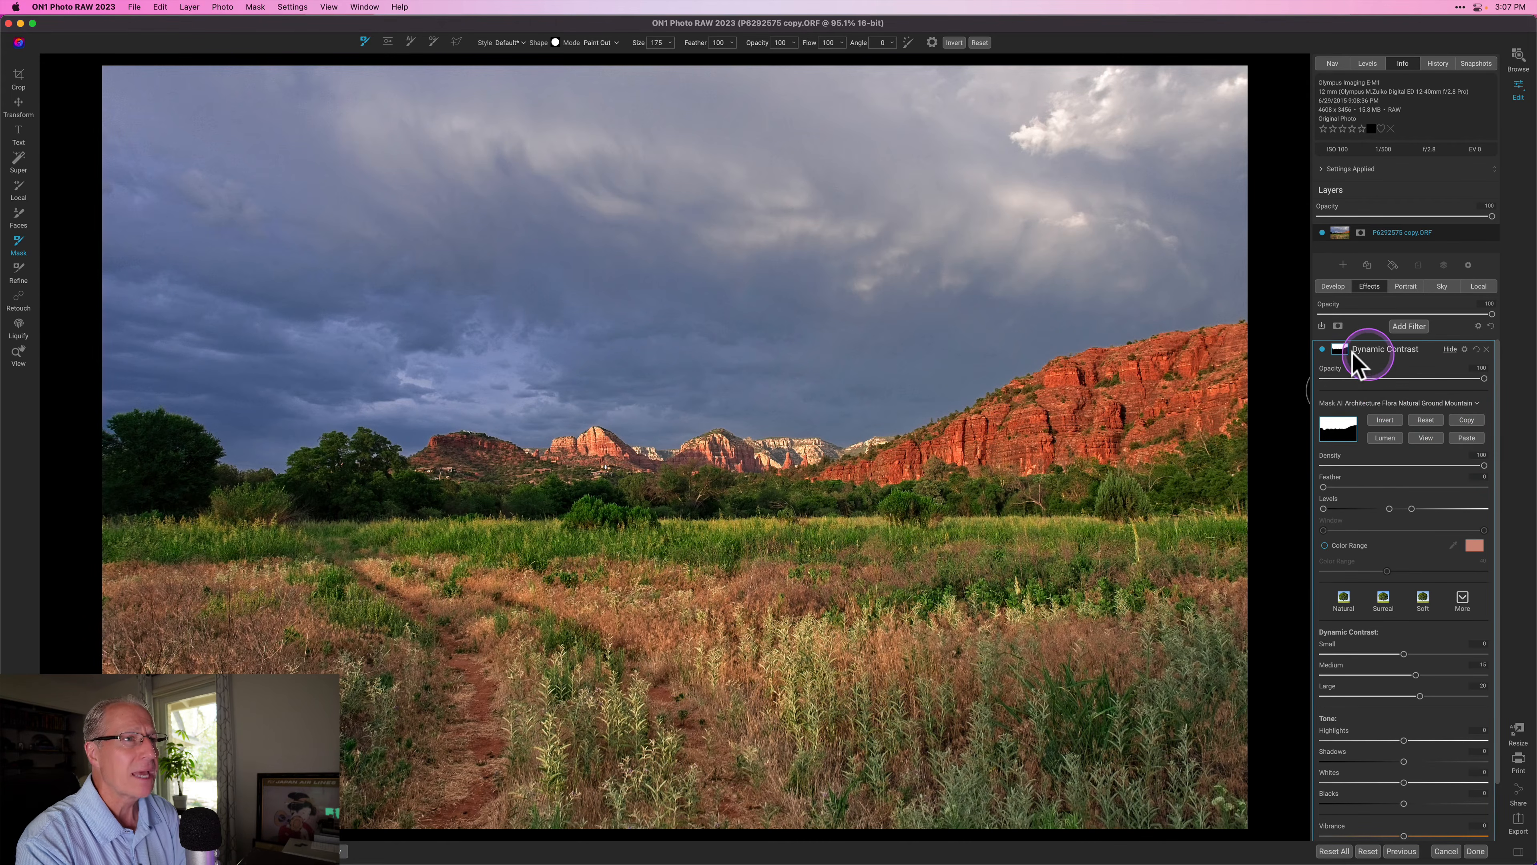
left_click(1334, 349)
- Soften the sky with Dynamic Contrast at small -44, medium -41 and large -41, and compare the filter off and on
left_click(1364, 461)
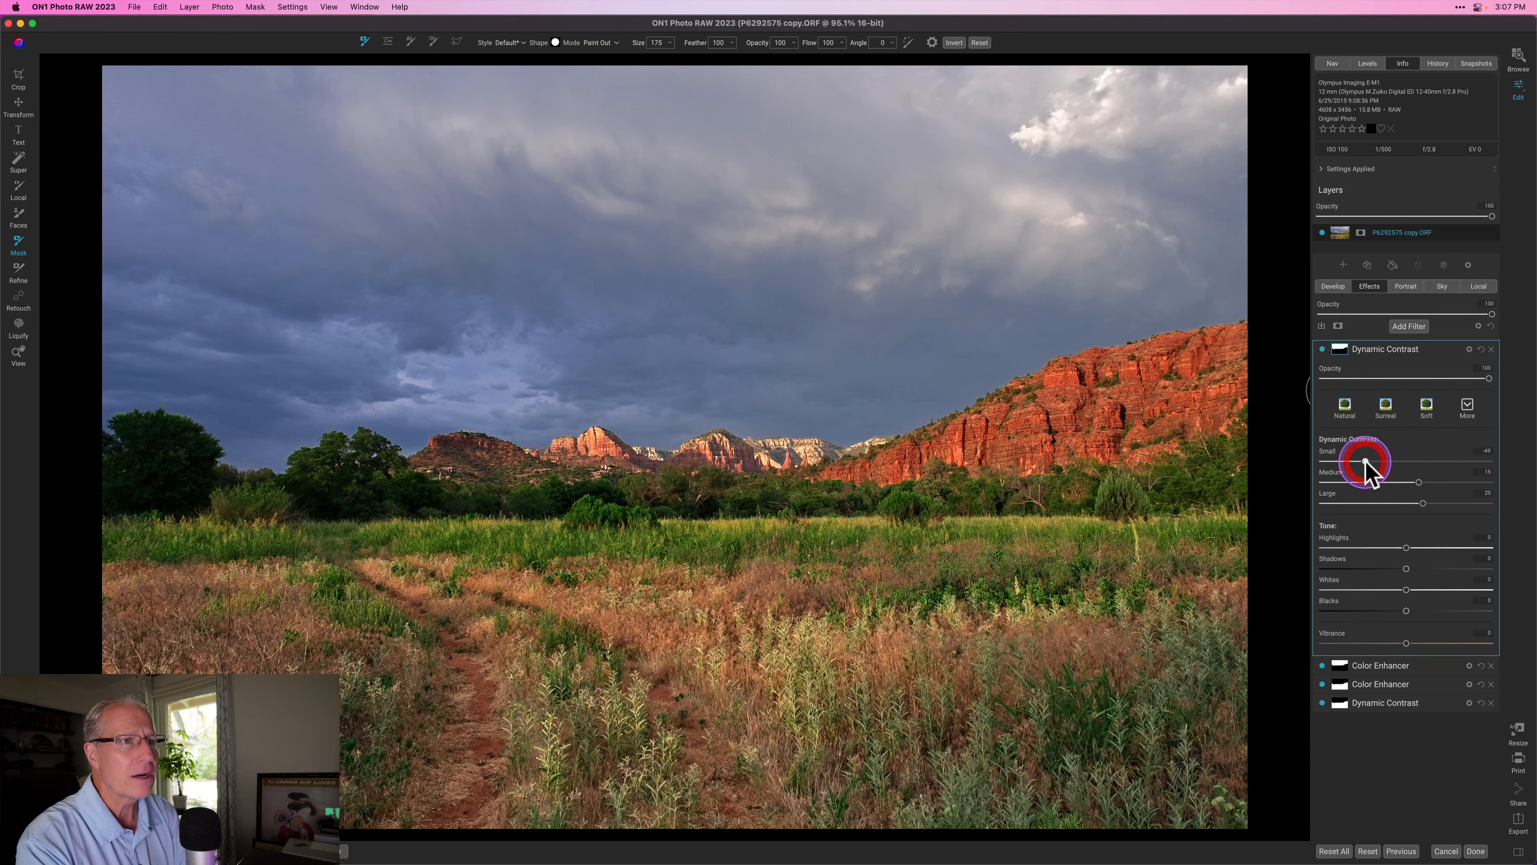
left_click(1371, 504)
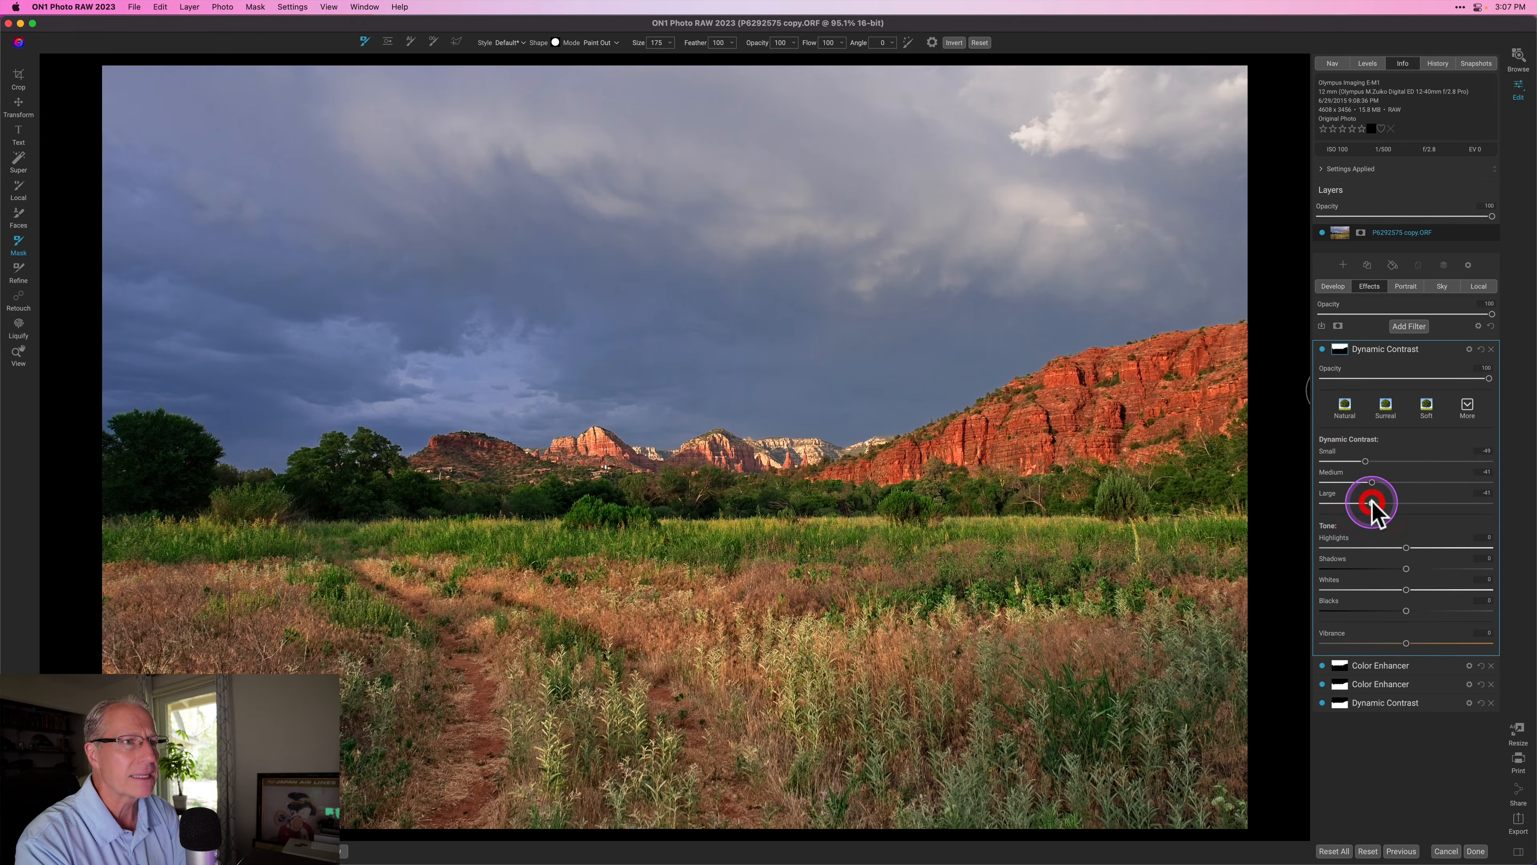
left_click(1366, 462)
left_click(1369, 461)
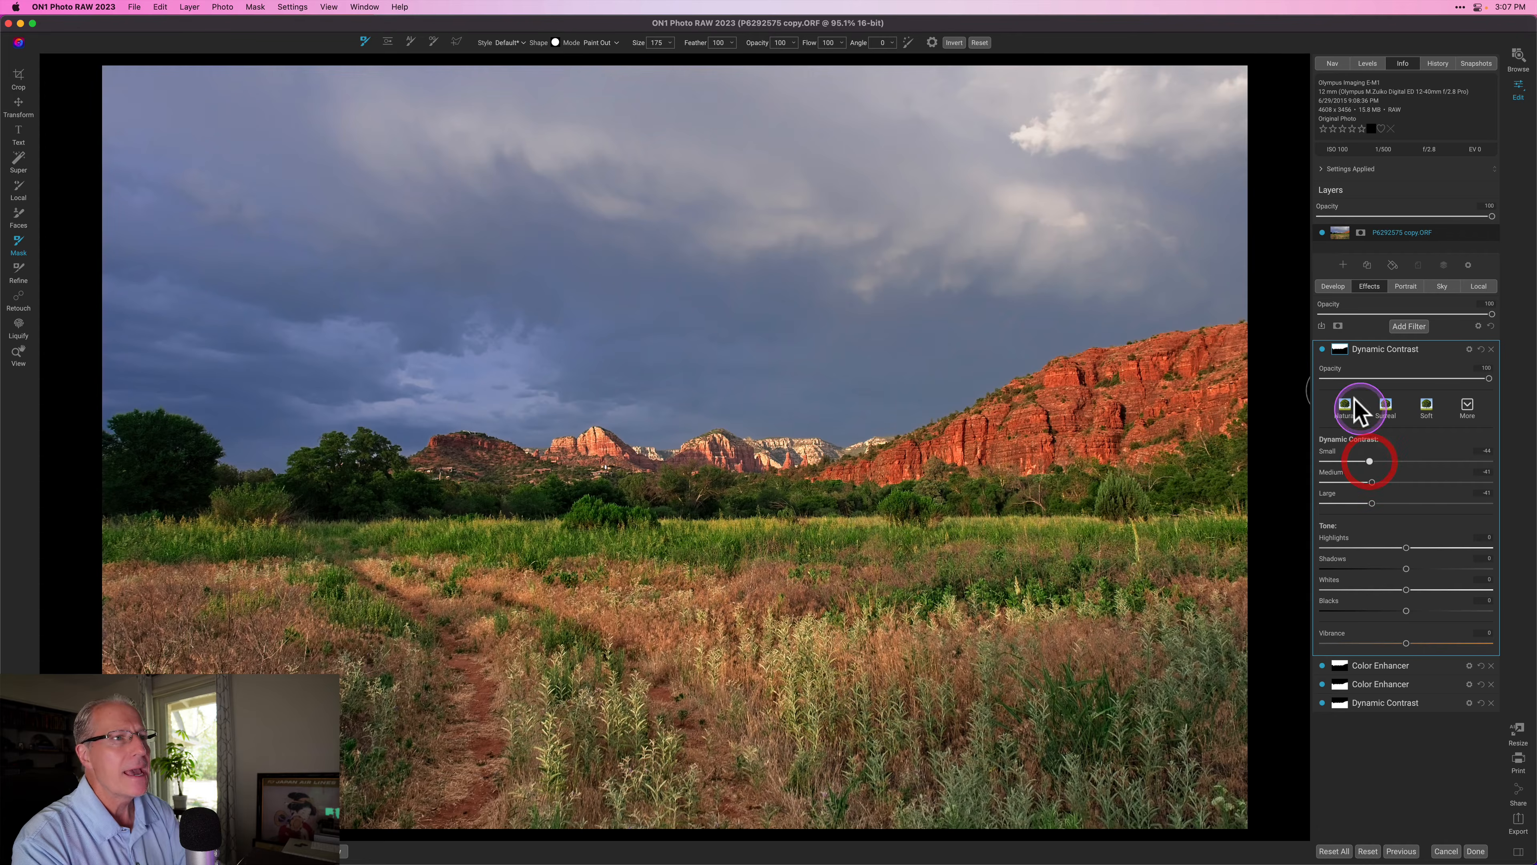
left_click(1322, 349)
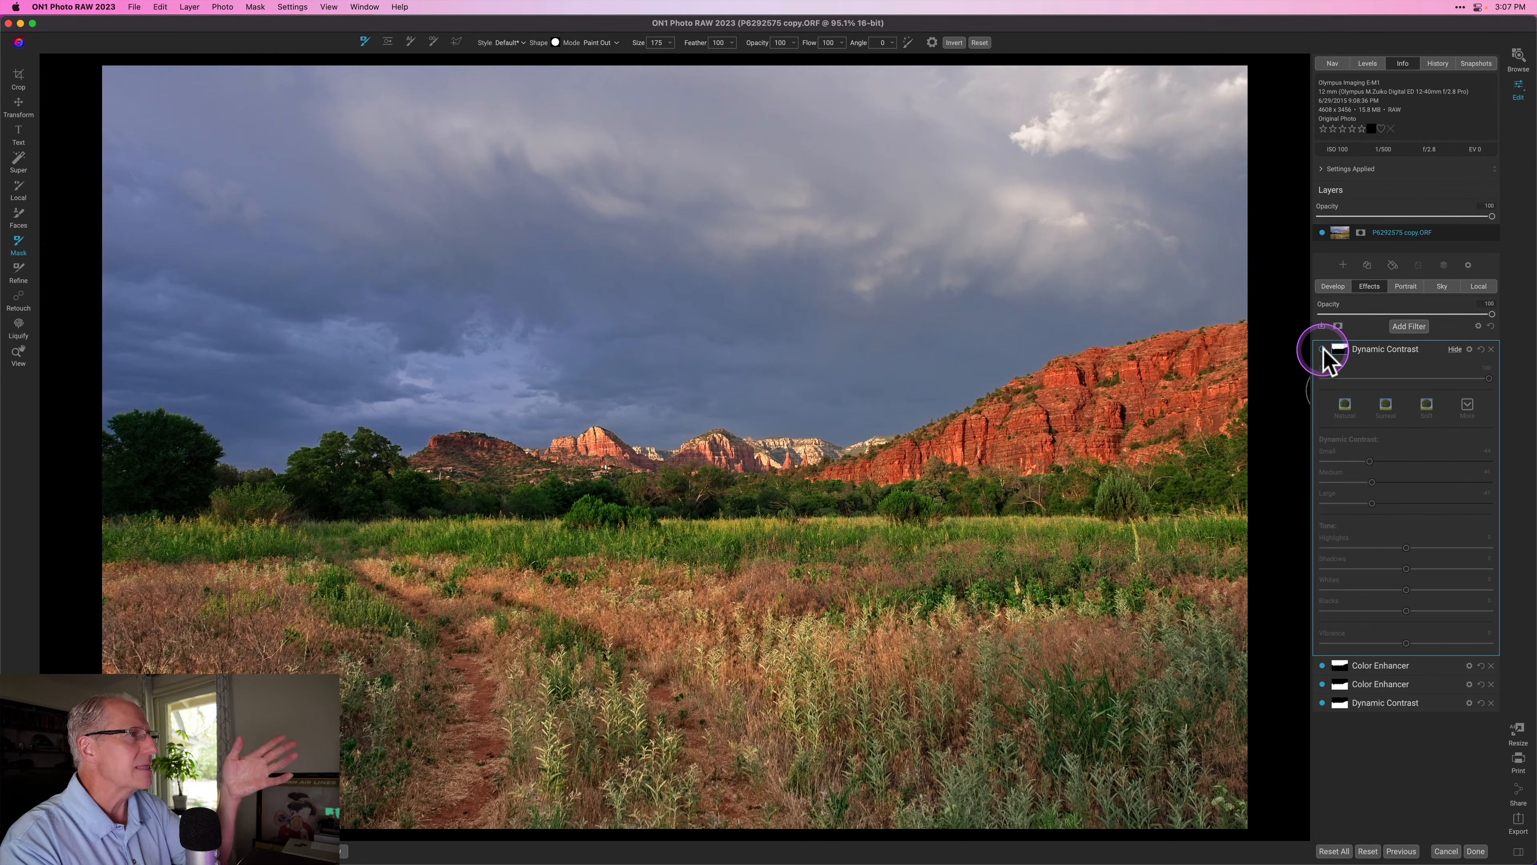
left_click(1323, 350)
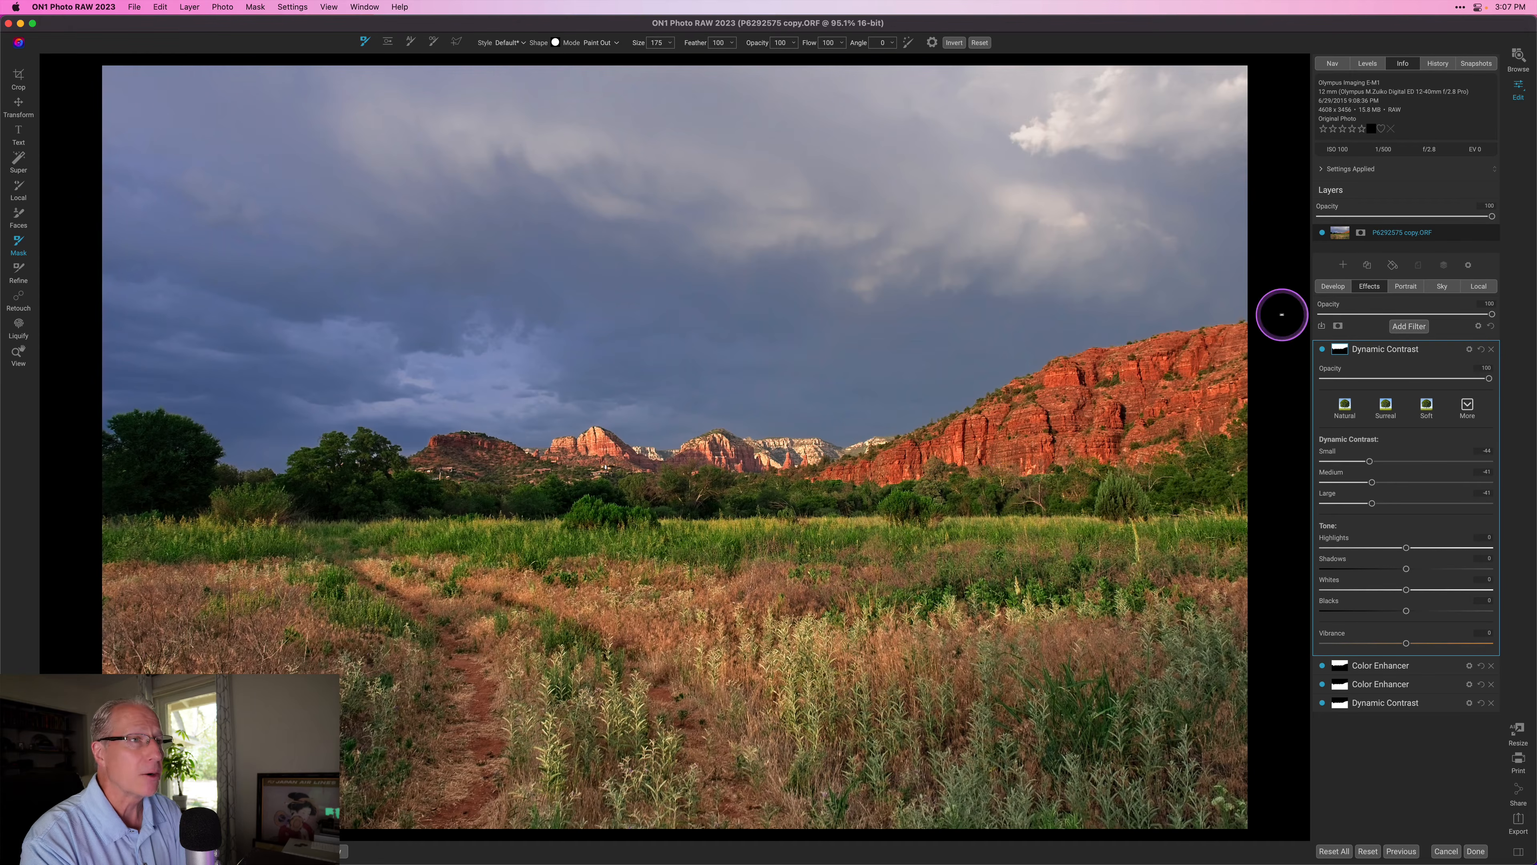
- Add a Sunshine filter, give it a luminosity mask, and show the mask in grayscale
left_click(1404, 327)
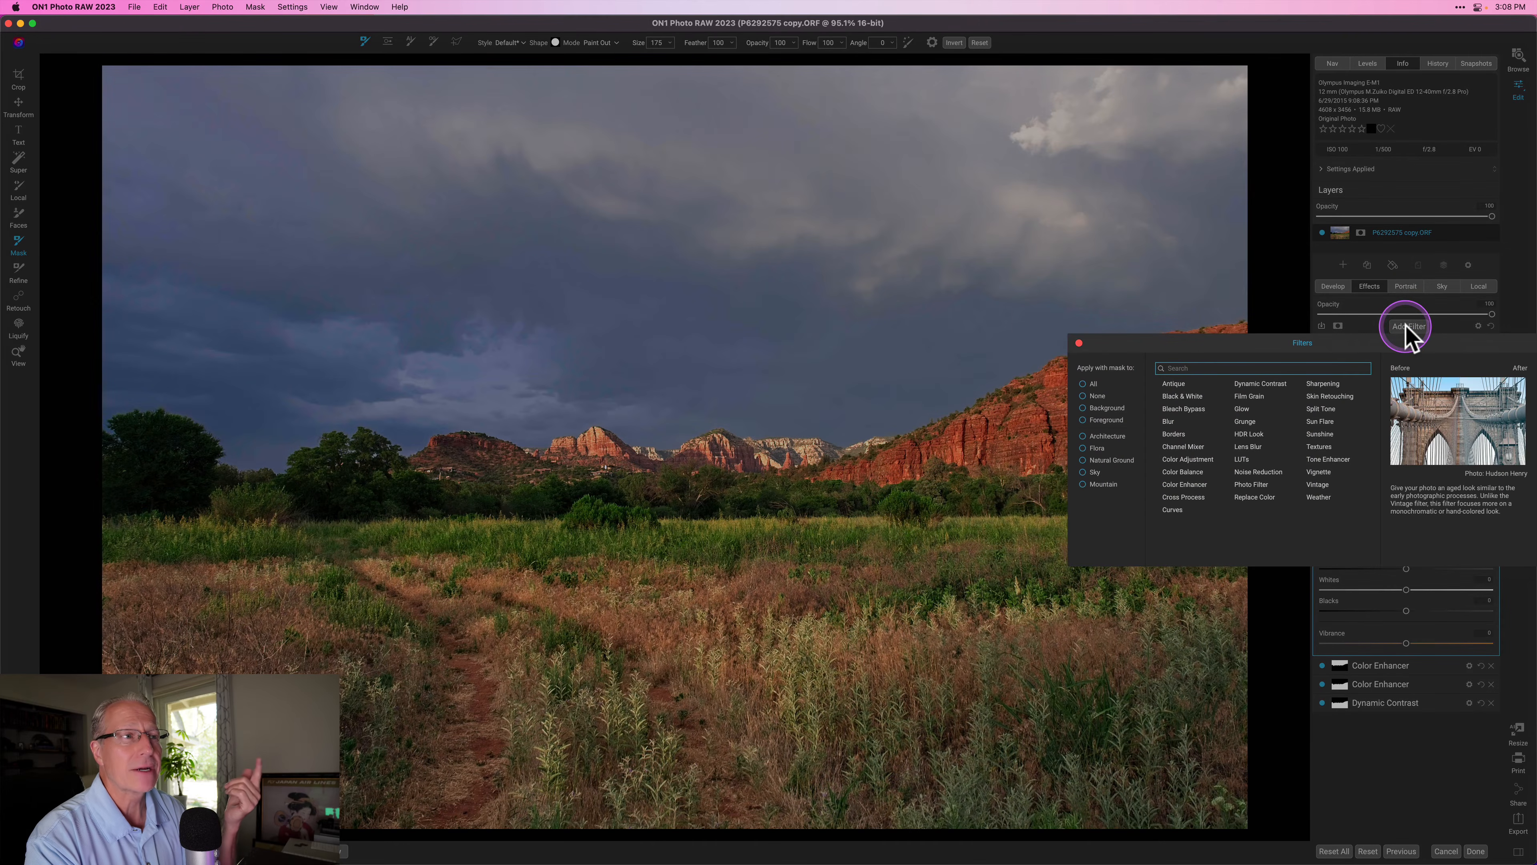
left_click(1322, 433)
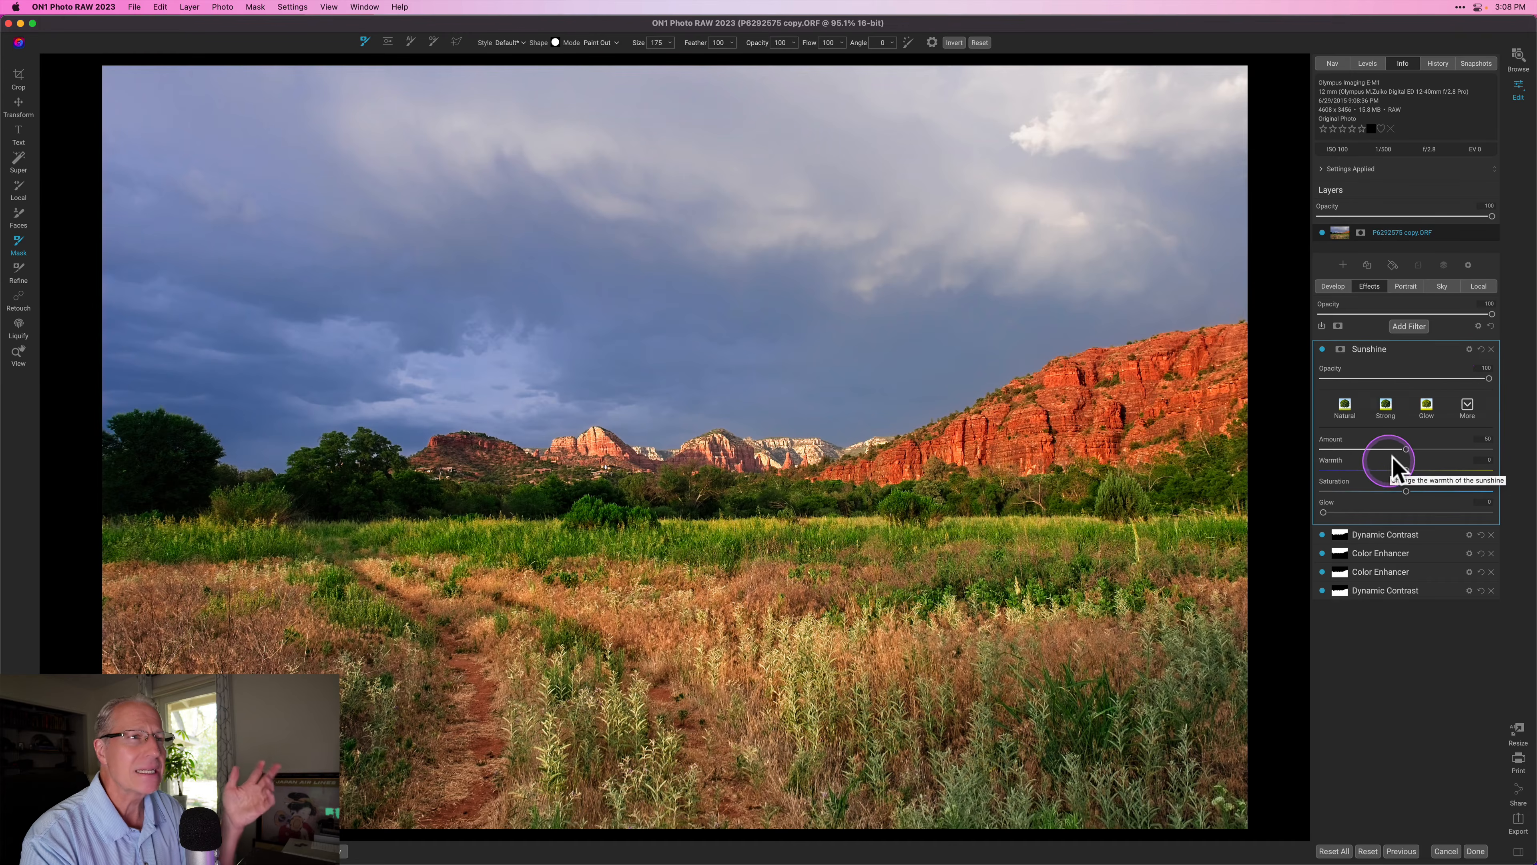
left_click(1340, 350)
left_click(1383, 437)
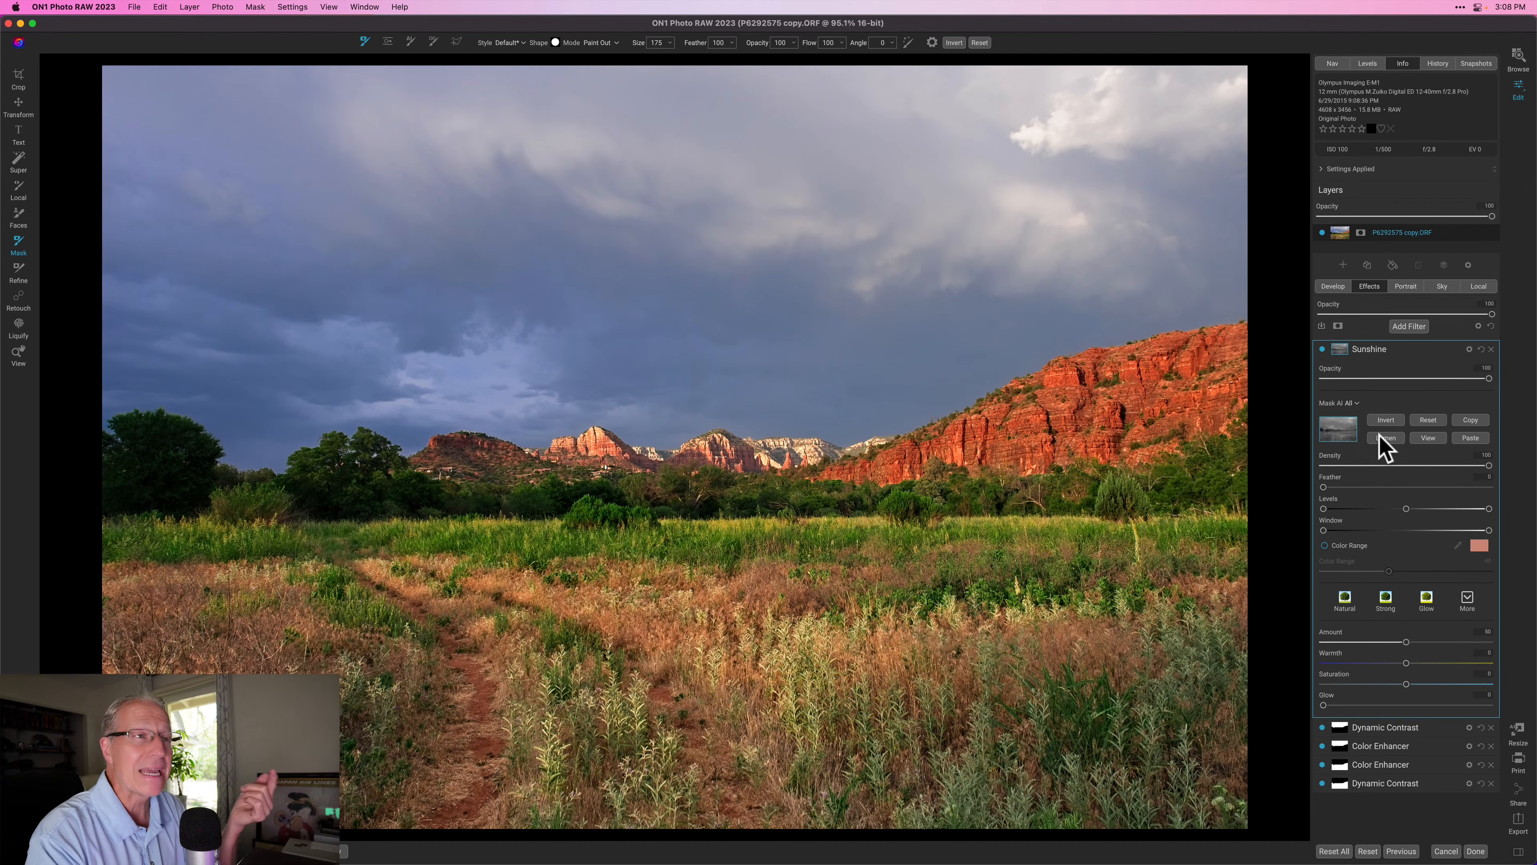
left_click(1424, 439)
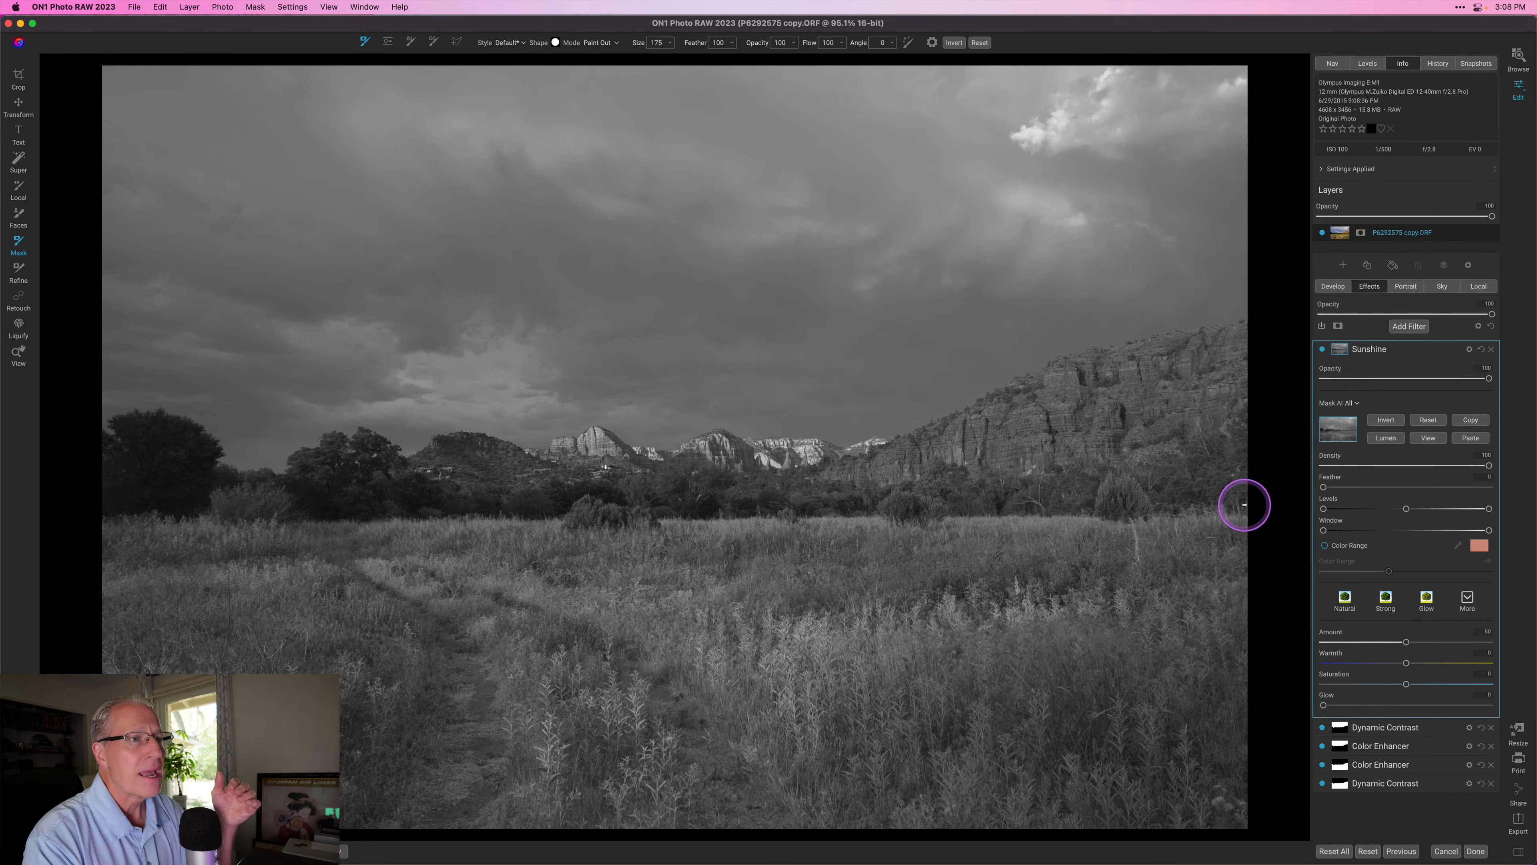
- Darken the Sunshine mask's shadows and brighten its midtones and highlights with Levels, and hide the filter to compare it against the photo
left_click_drag(1321, 507, 1360, 507)
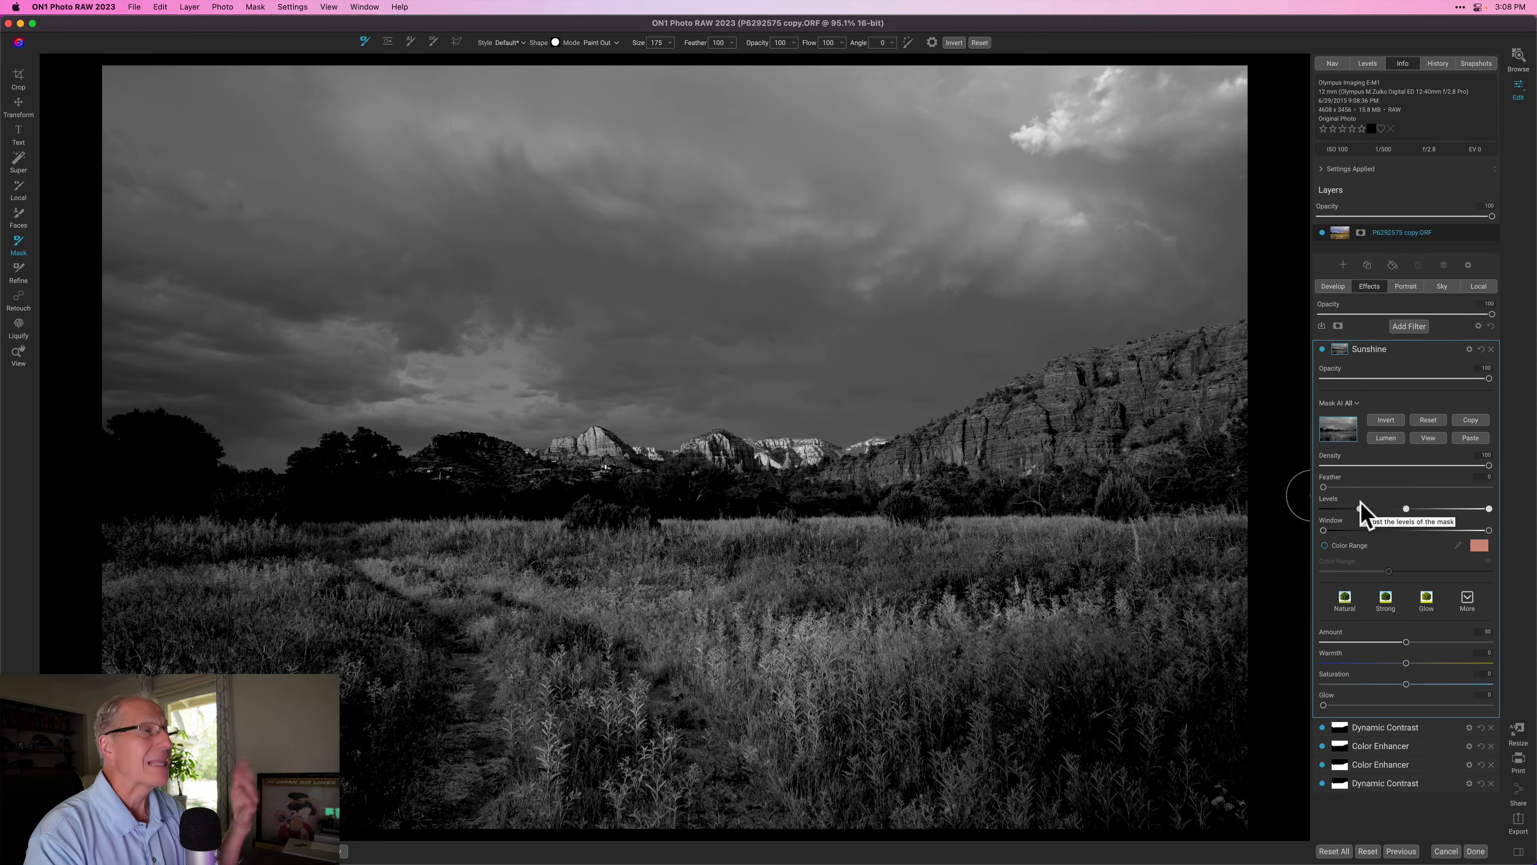
left_click(1361, 508)
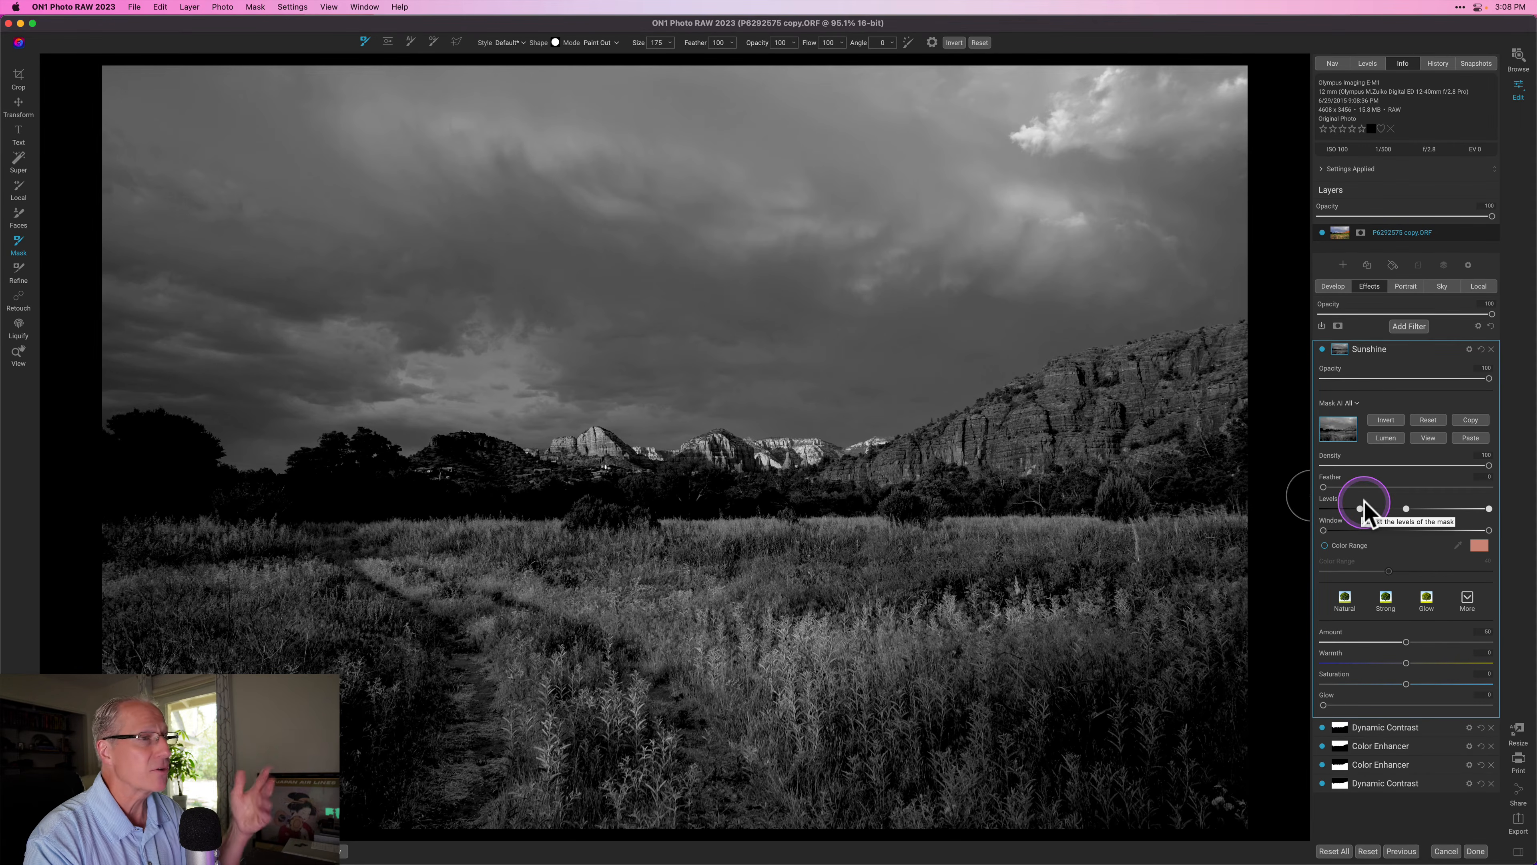
left_click_drag(1405, 508, 1482, 508)
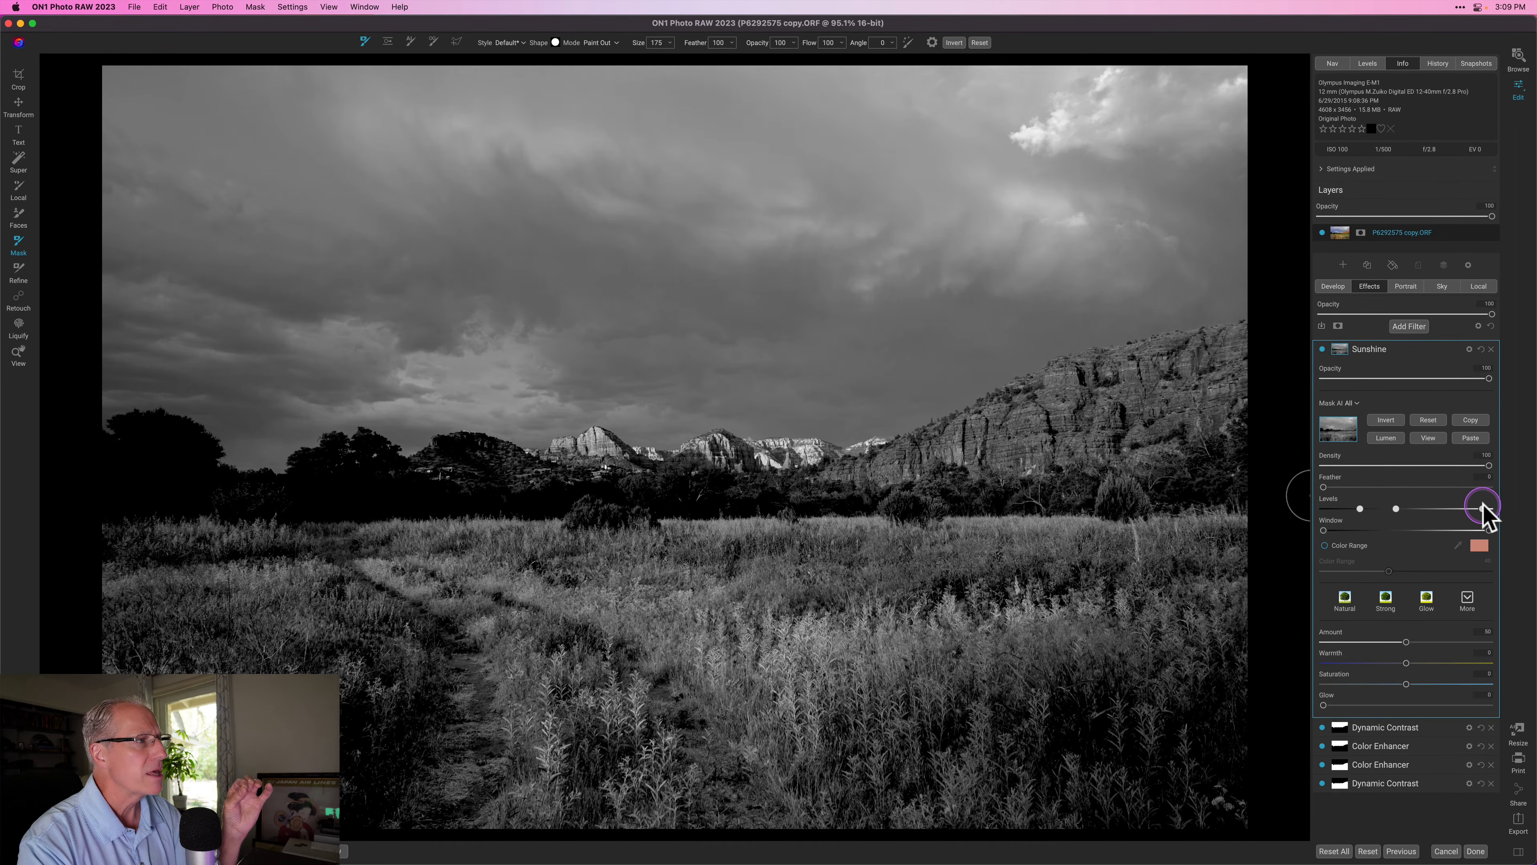
left_click_drag(1359, 510, 1390, 509)
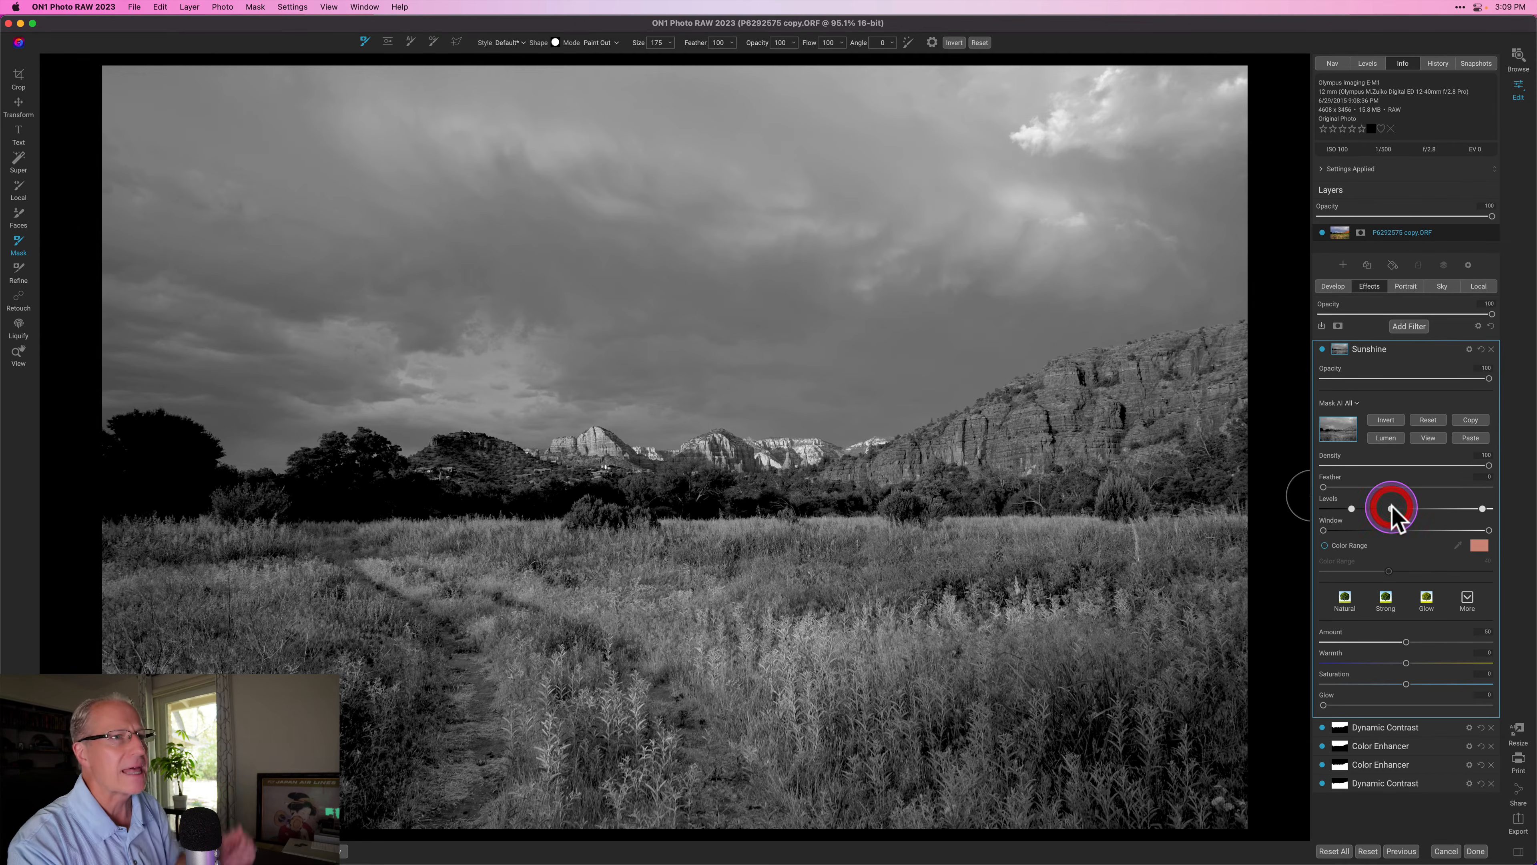
left_click(1426, 437)
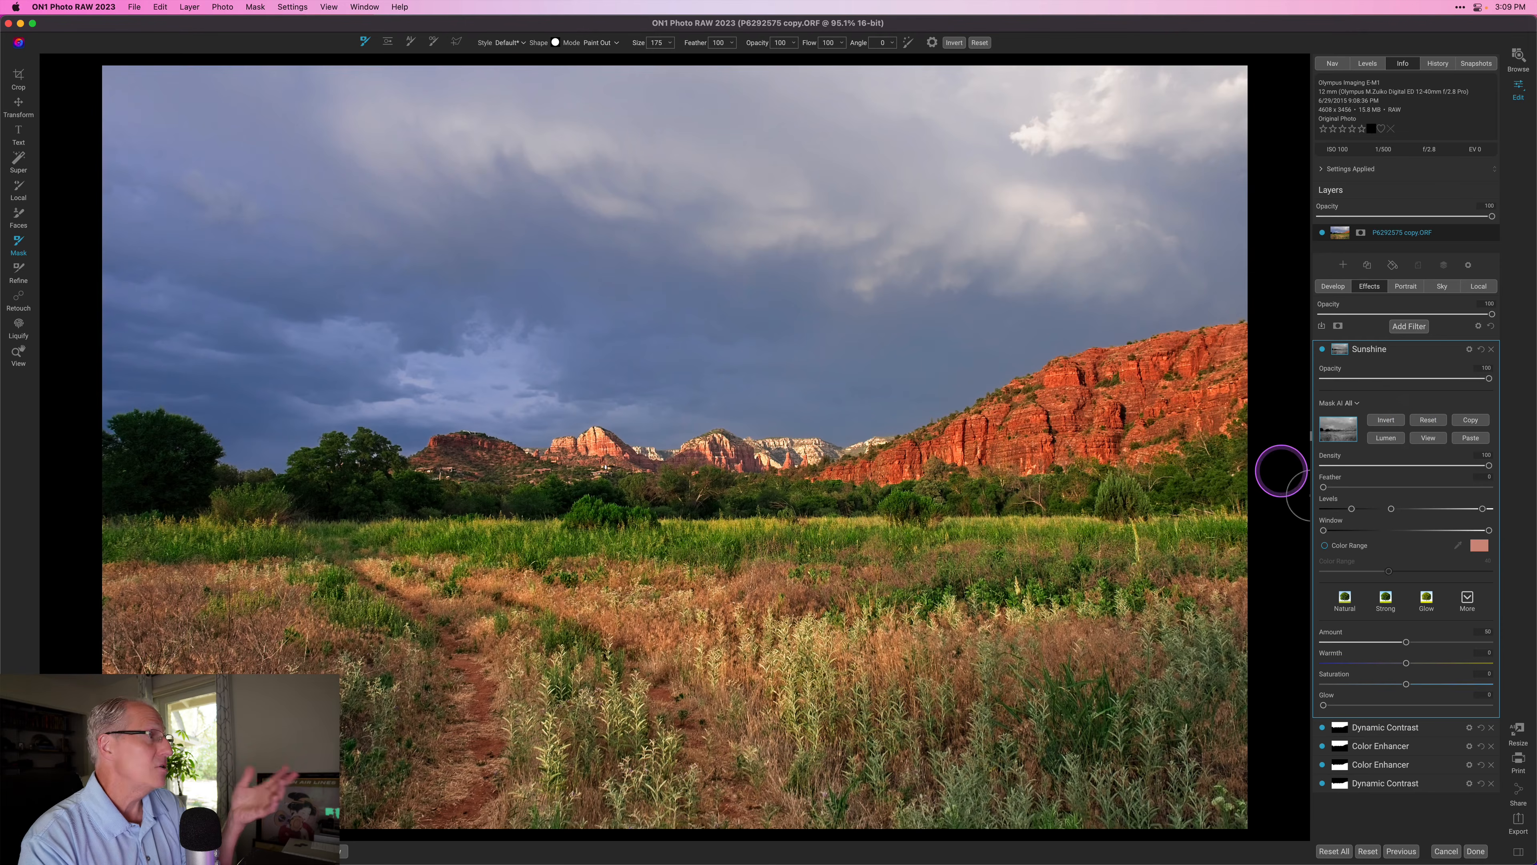
left_click(1322, 349)
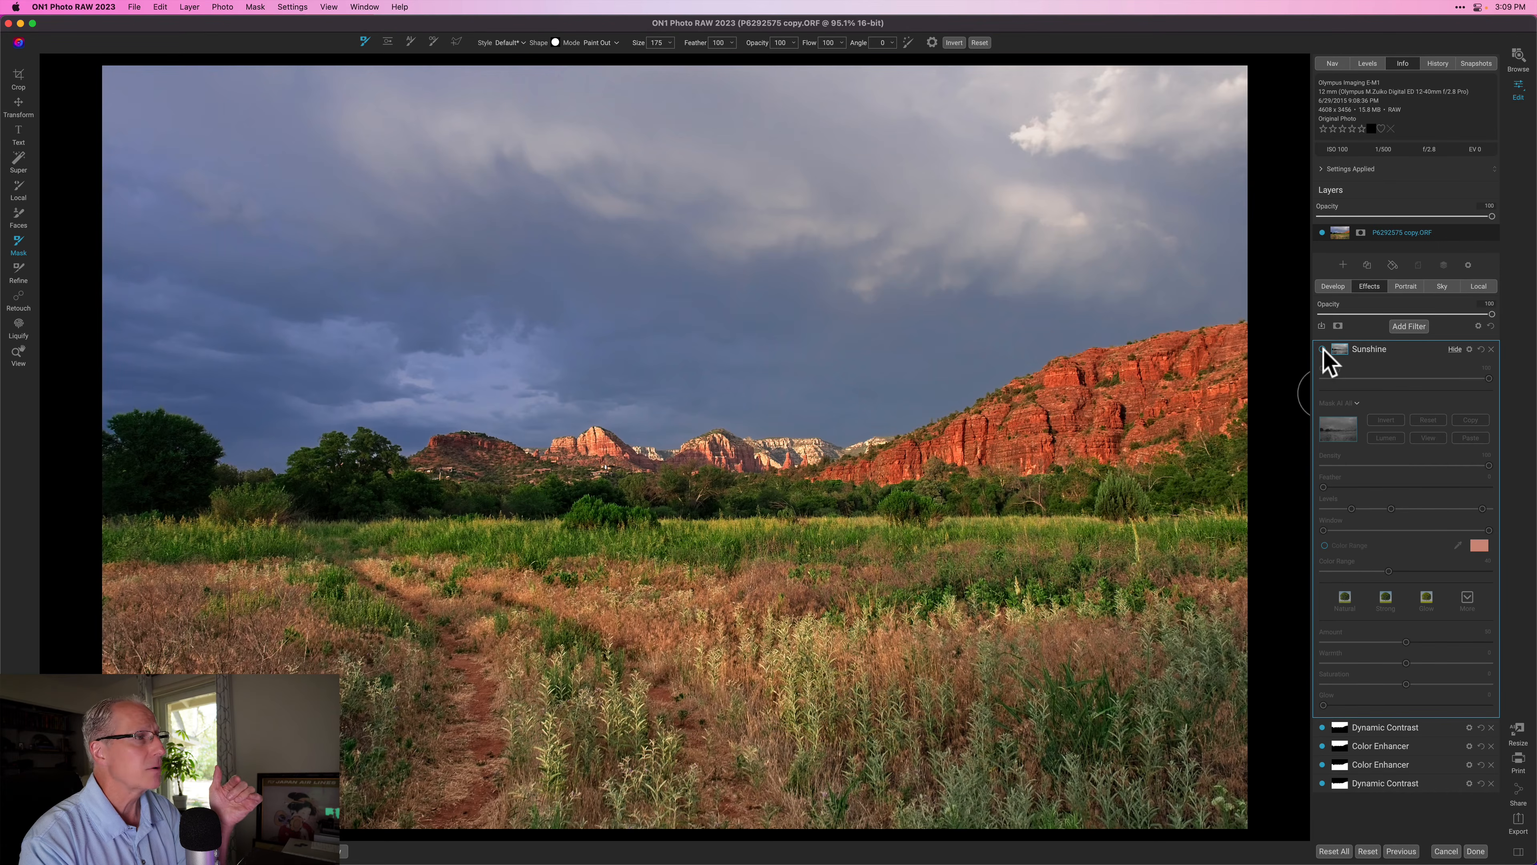
- Turn the Sunshine filter back on, check its luminosity mask in grayscale, and close the mask options
left_click(1322, 349)
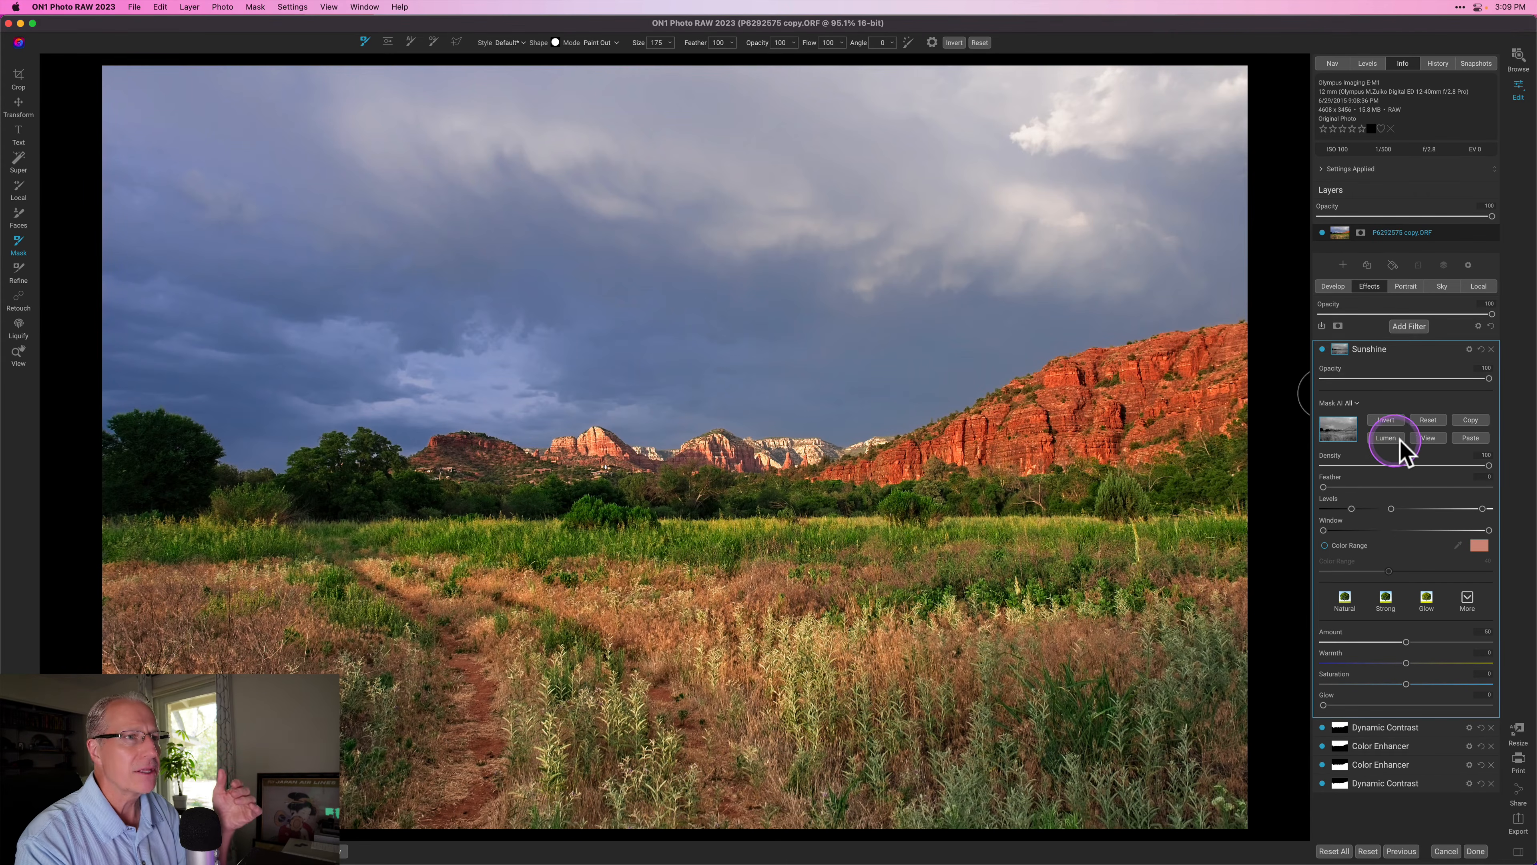
left_click(1424, 438)
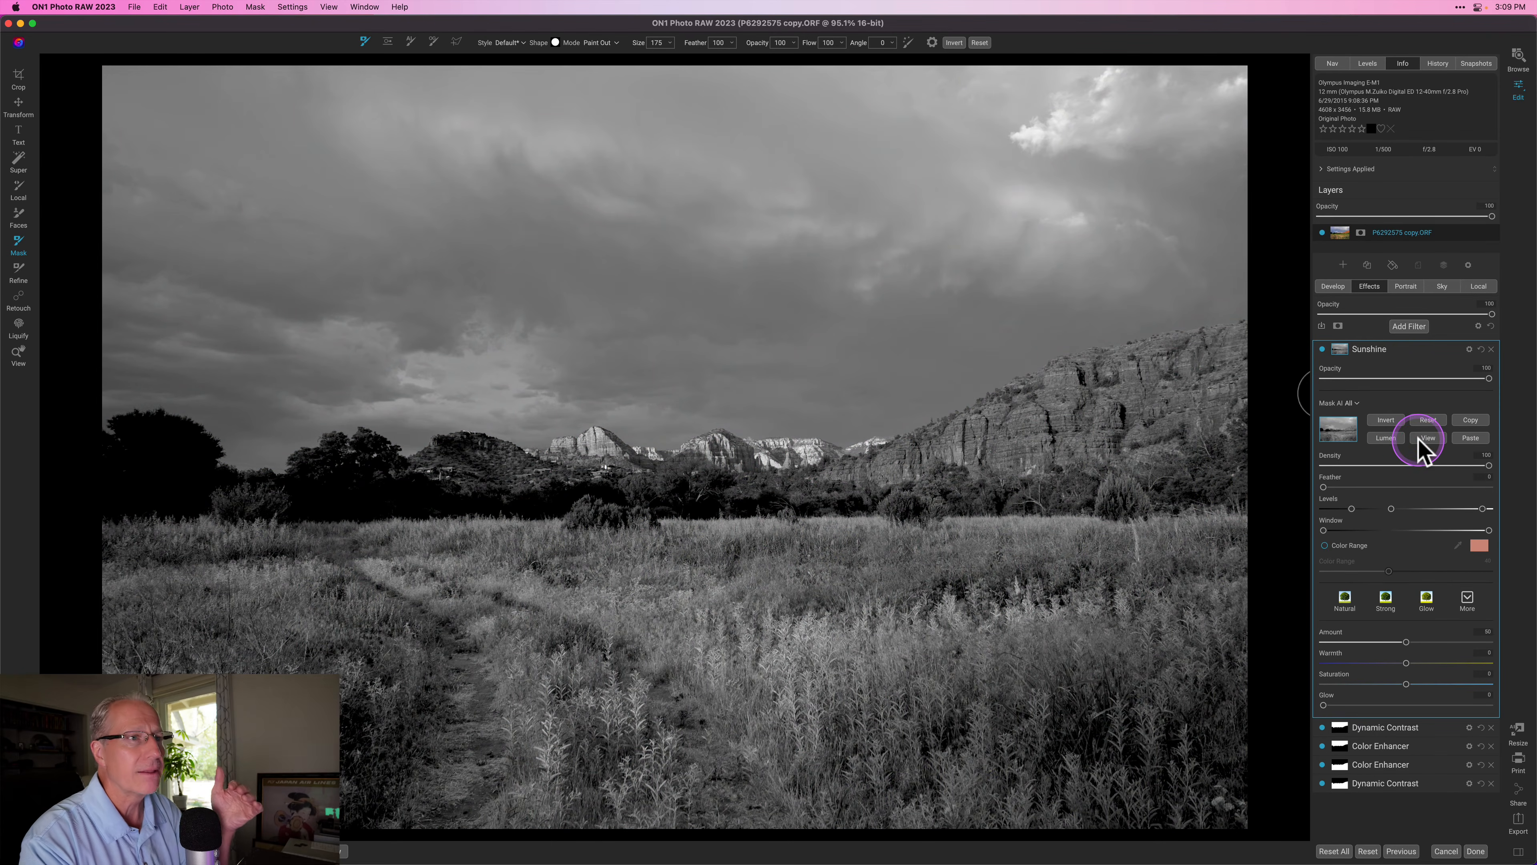
left_click(1423, 438)
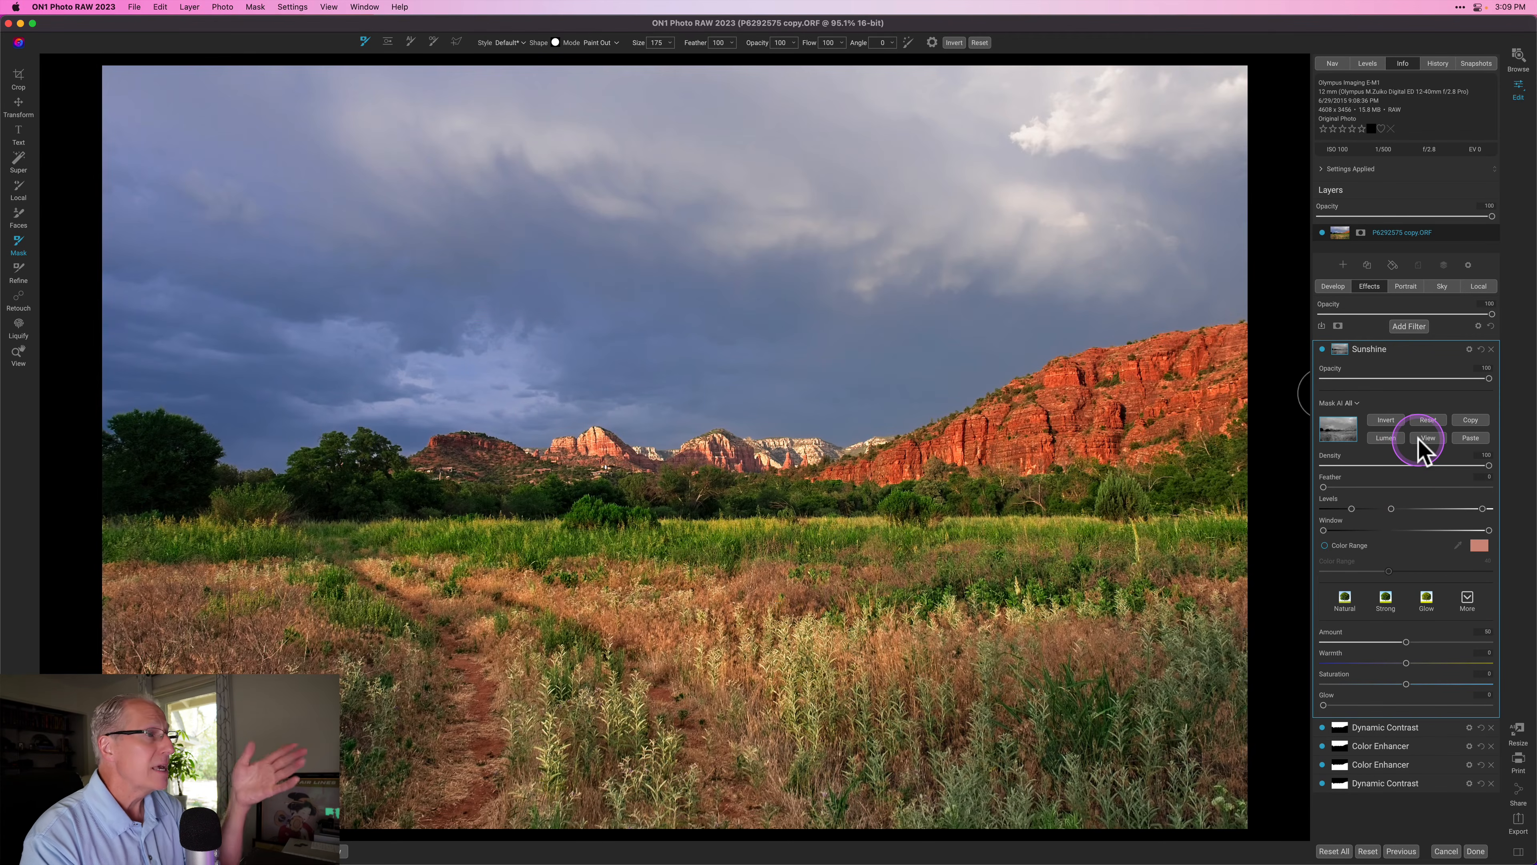
left_click(1491, 376)
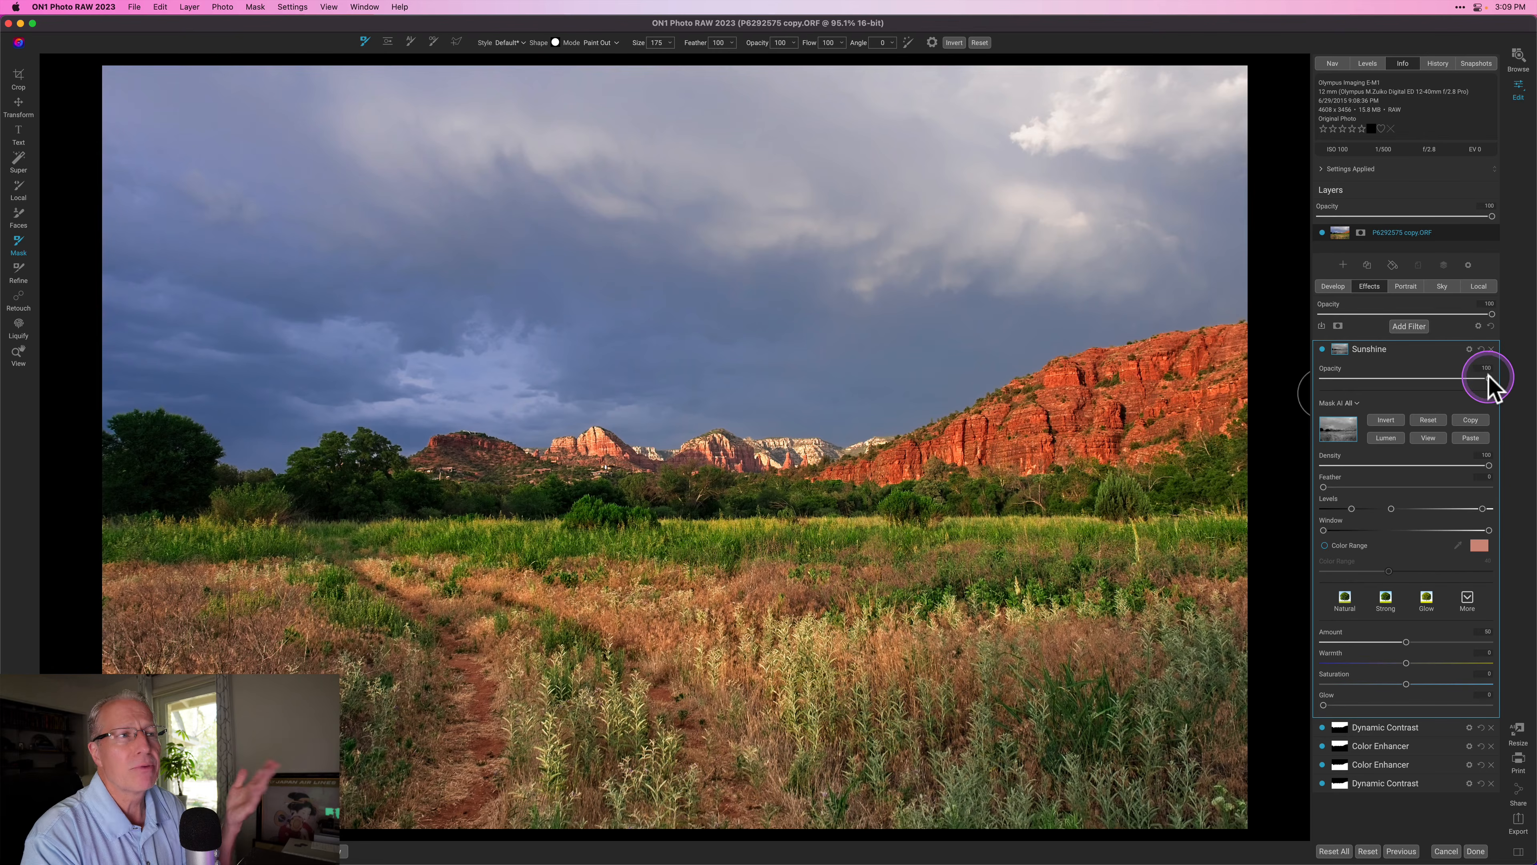
left_click(1339, 351)
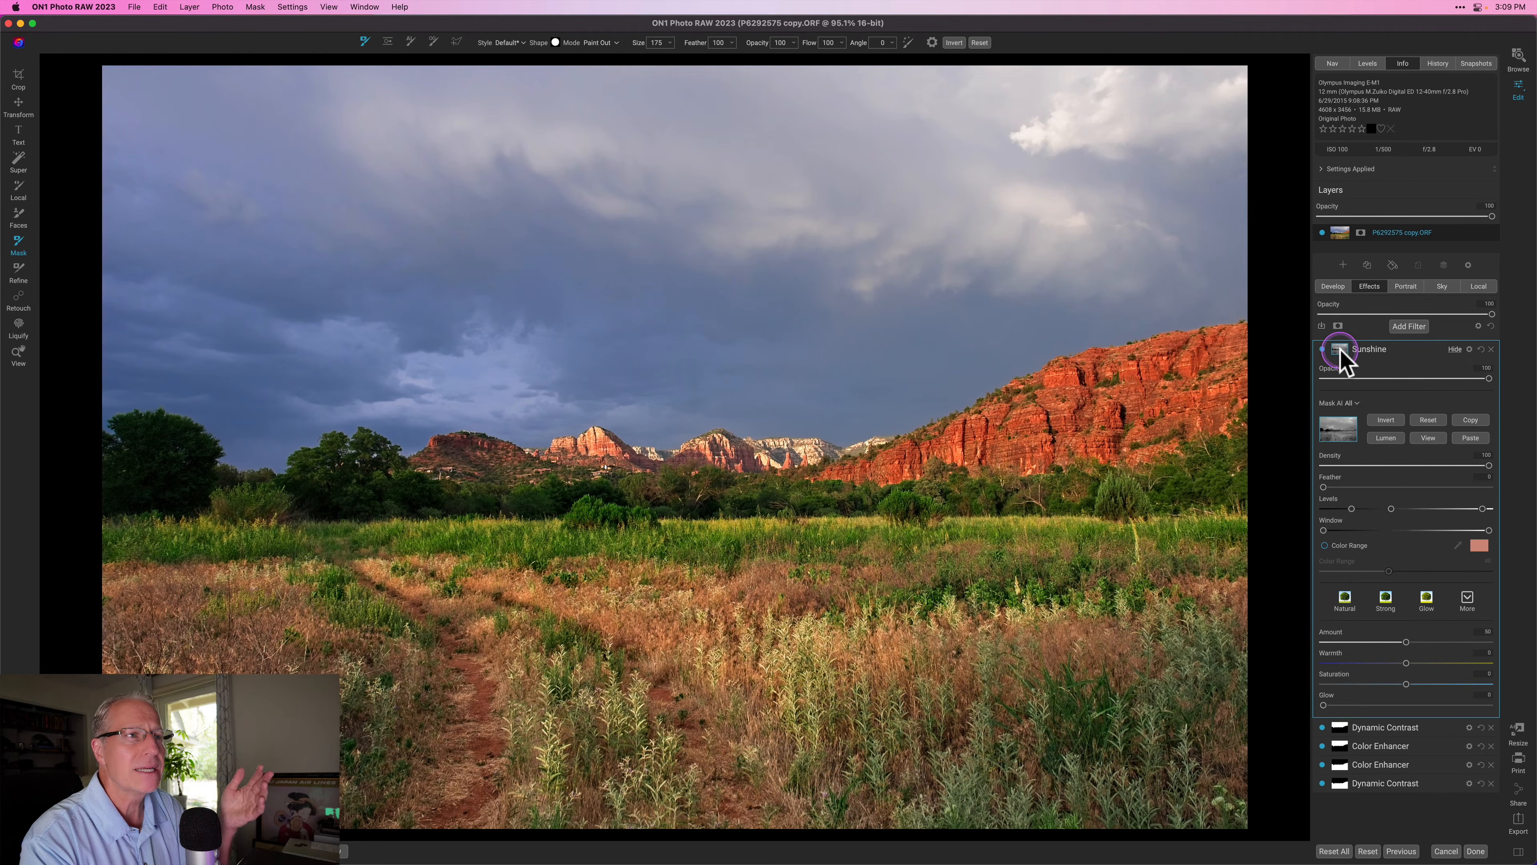
- Try a Sunshine opacity of about 80, compare the filter off and on, and restore the opacity to 100
left_click(1489, 378)
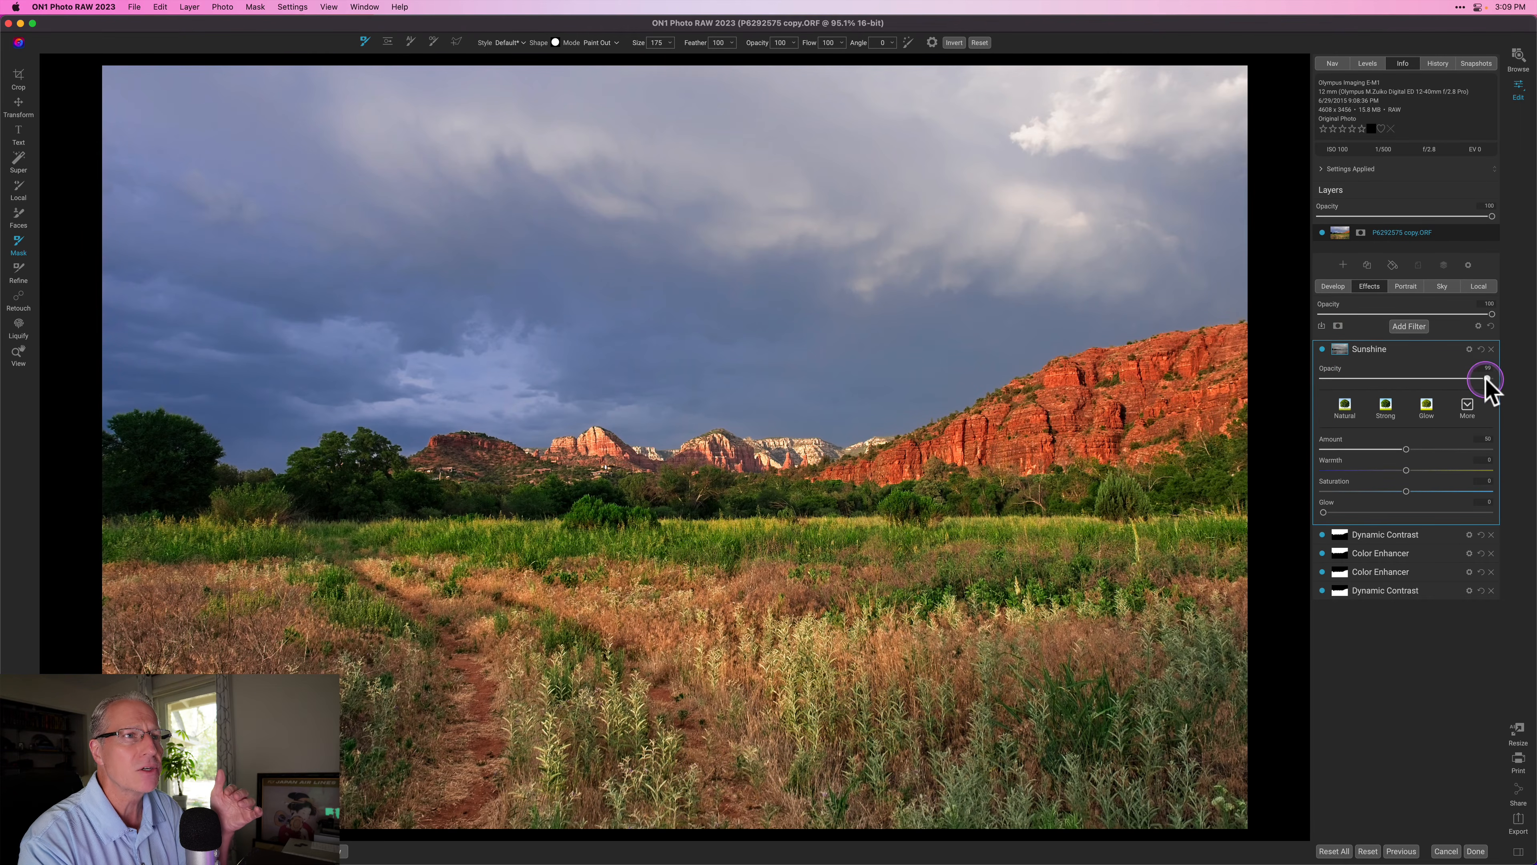
left_click_drag(1487, 378, 1456, 379)
left_click(1322, 350)
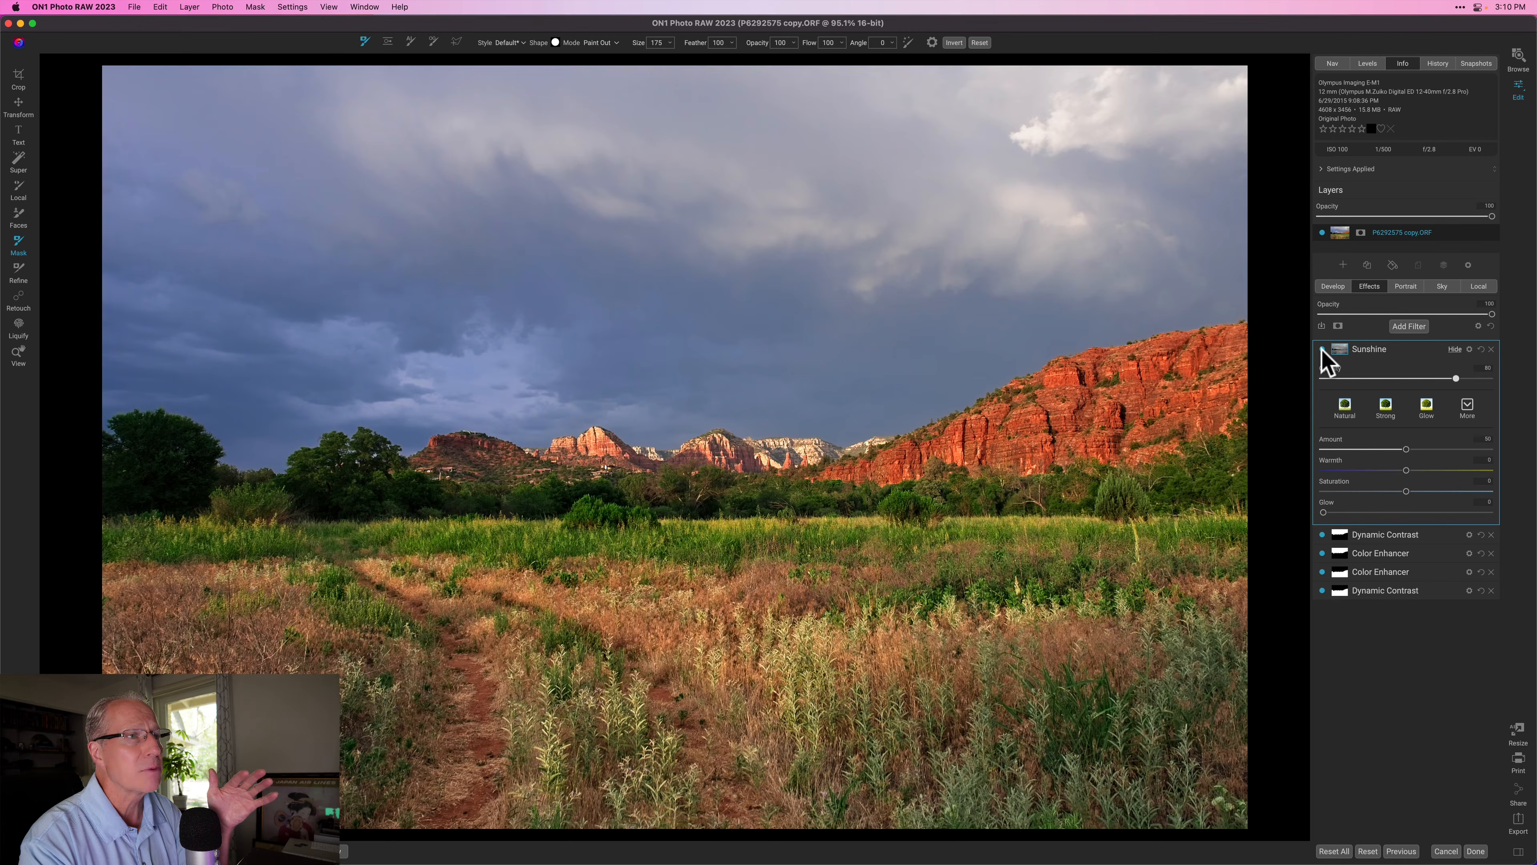
left_click(1322, 349)
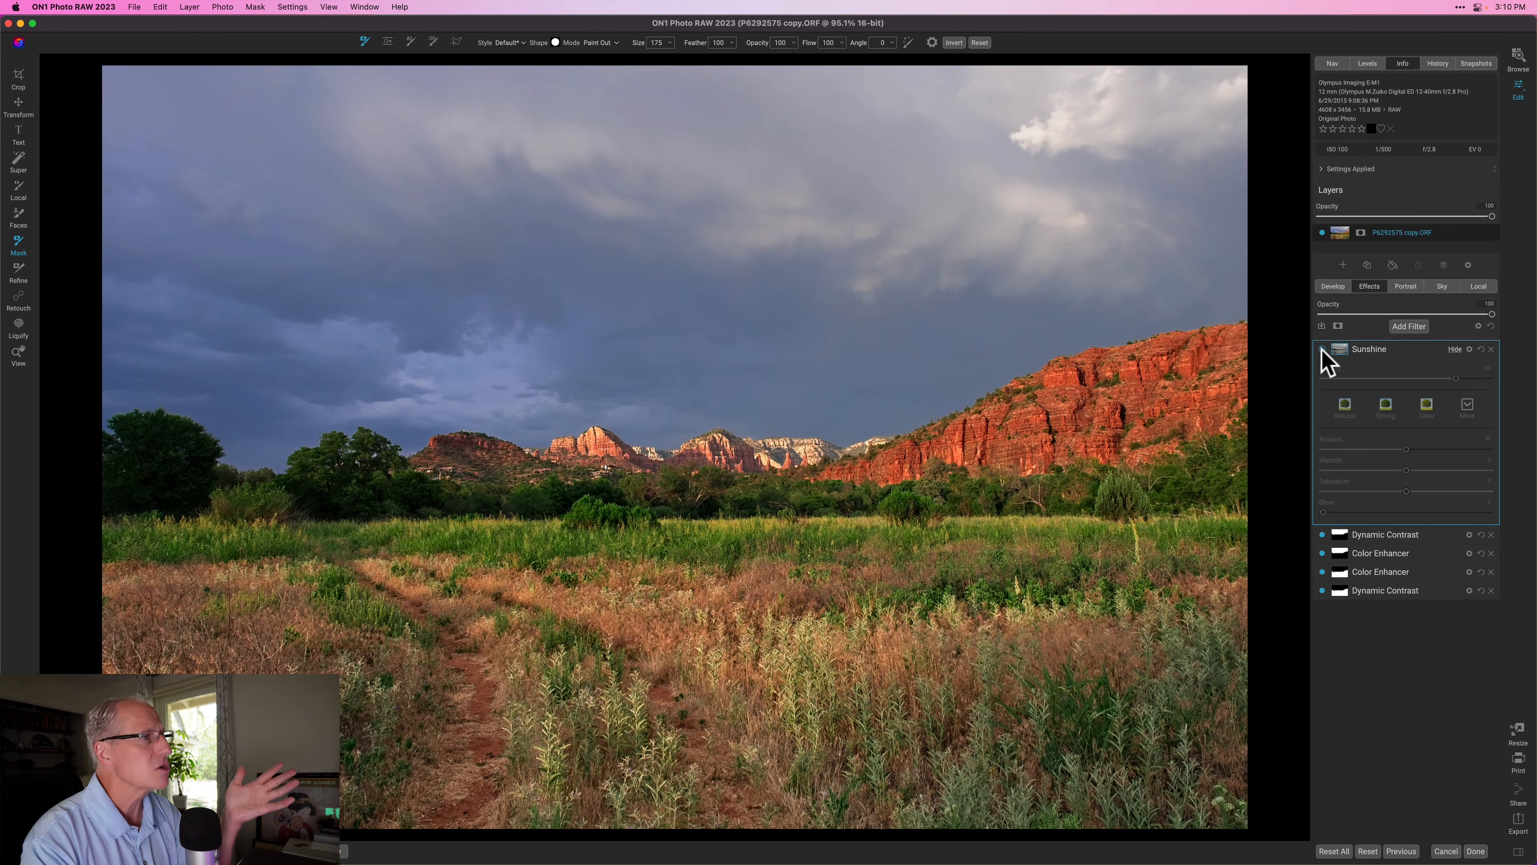
left_click(1322, 349)
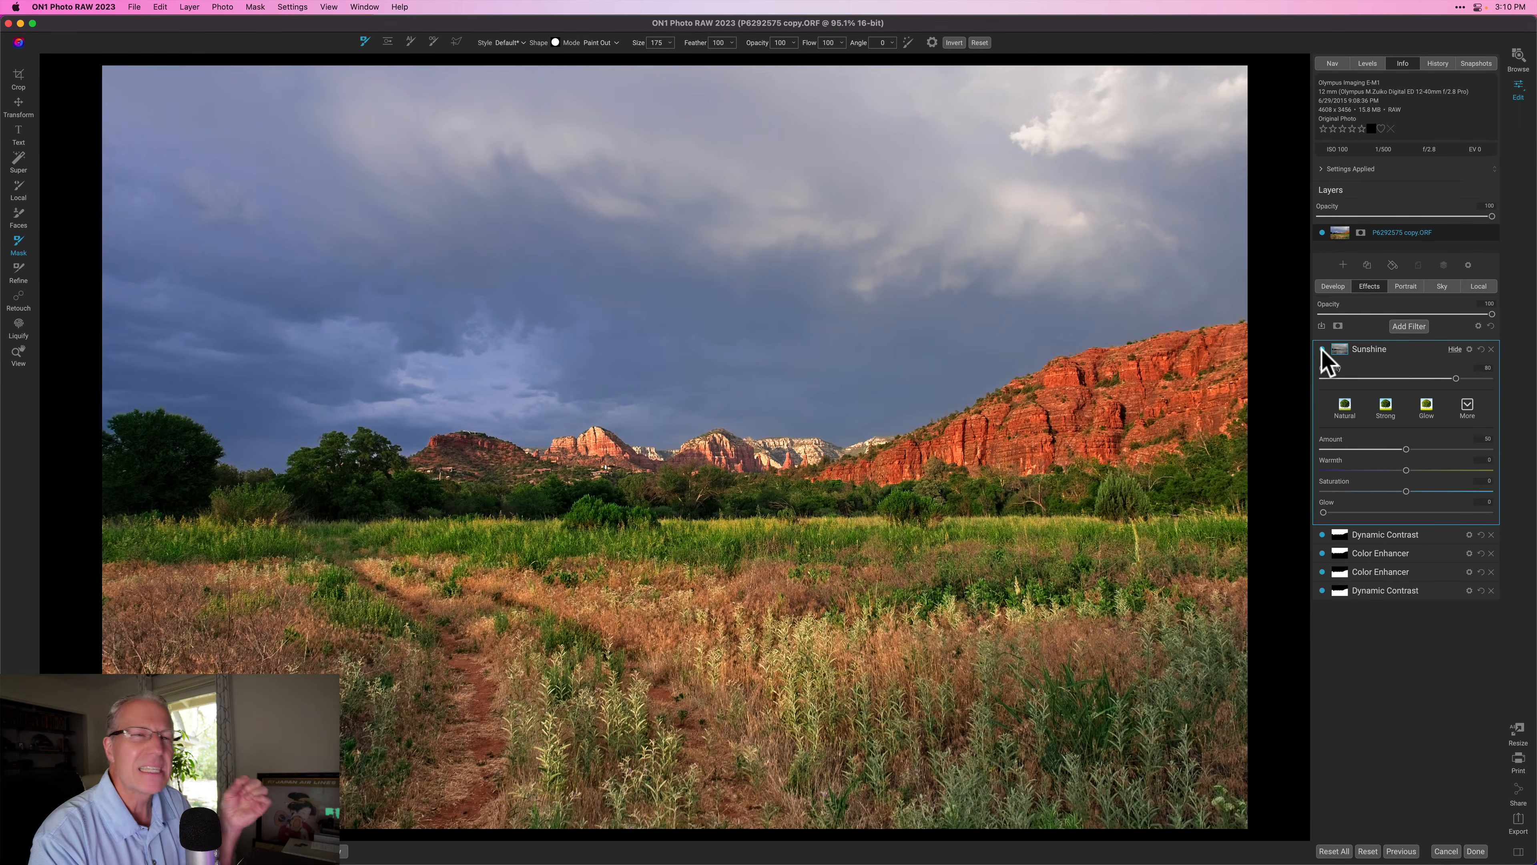
left_click_drag(1458, 380, 1499, 381)
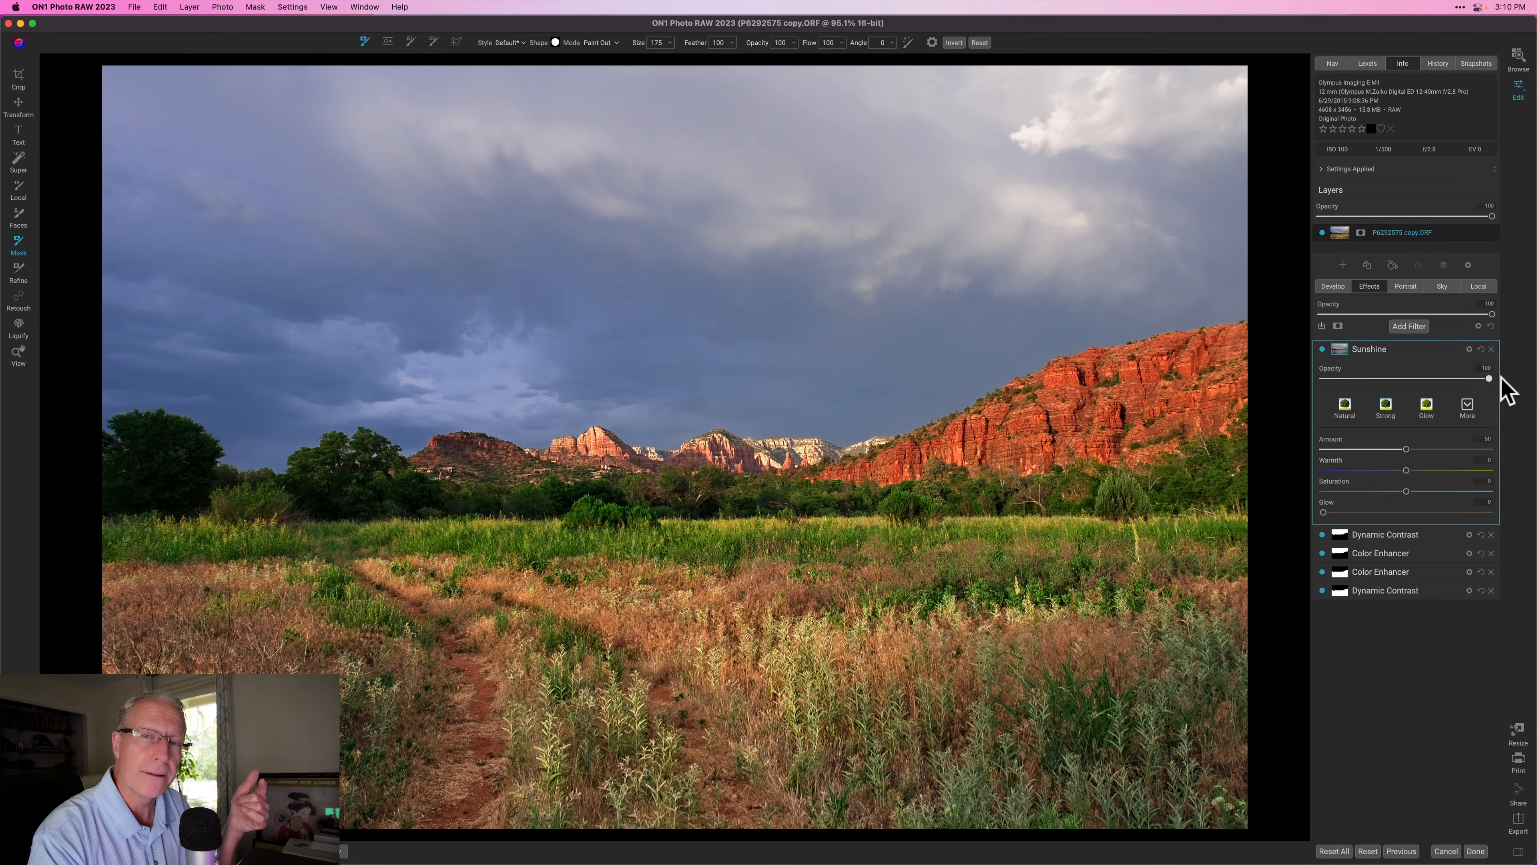
- Switch to local adjustments and paste the copied sky mask onto the adjustment
left_click(1482, 283)
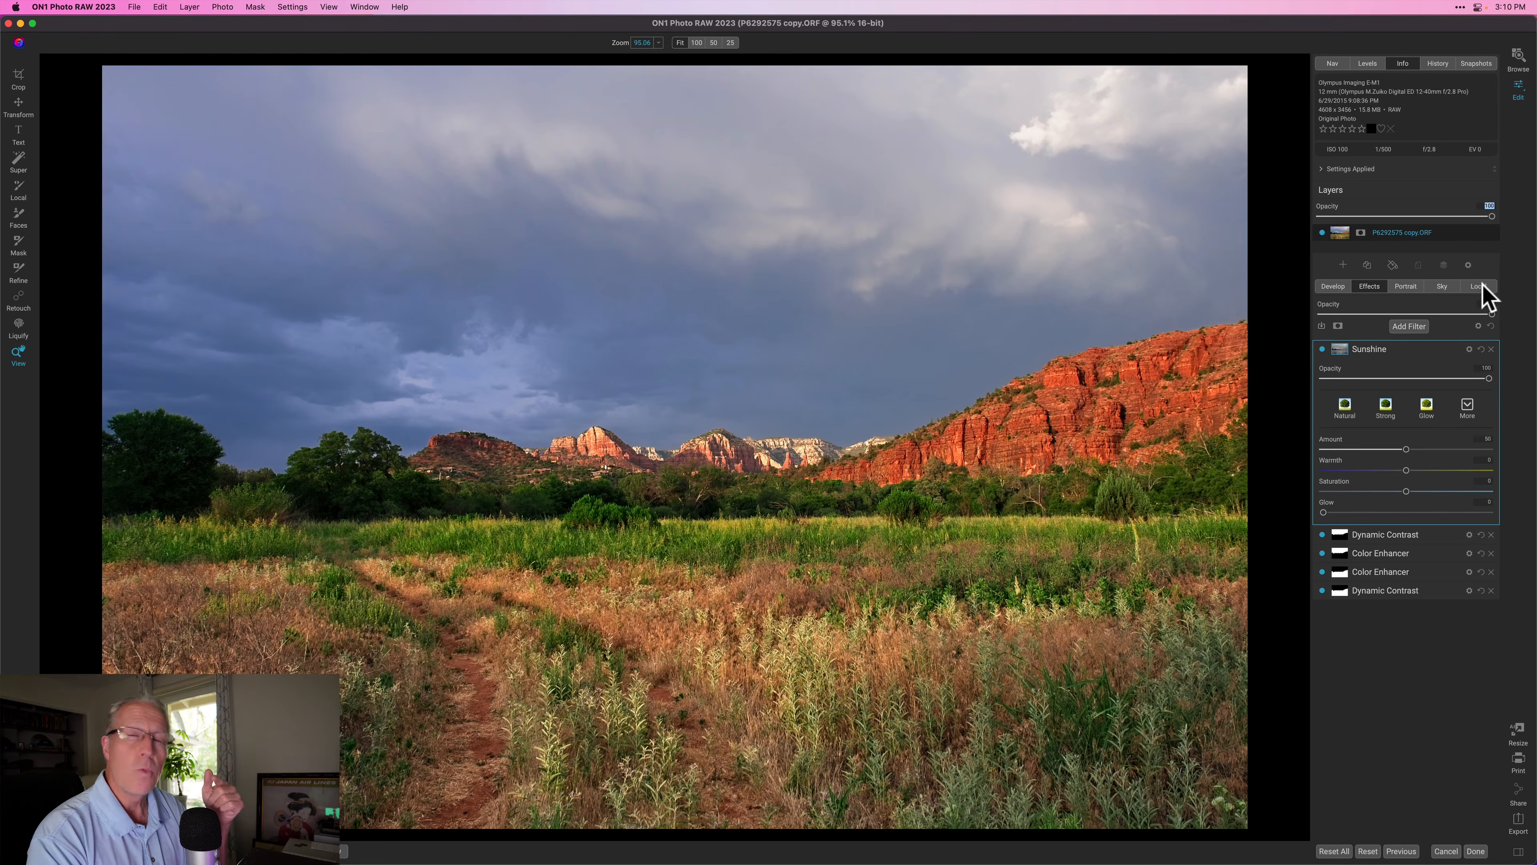
left_click(1481, 285)
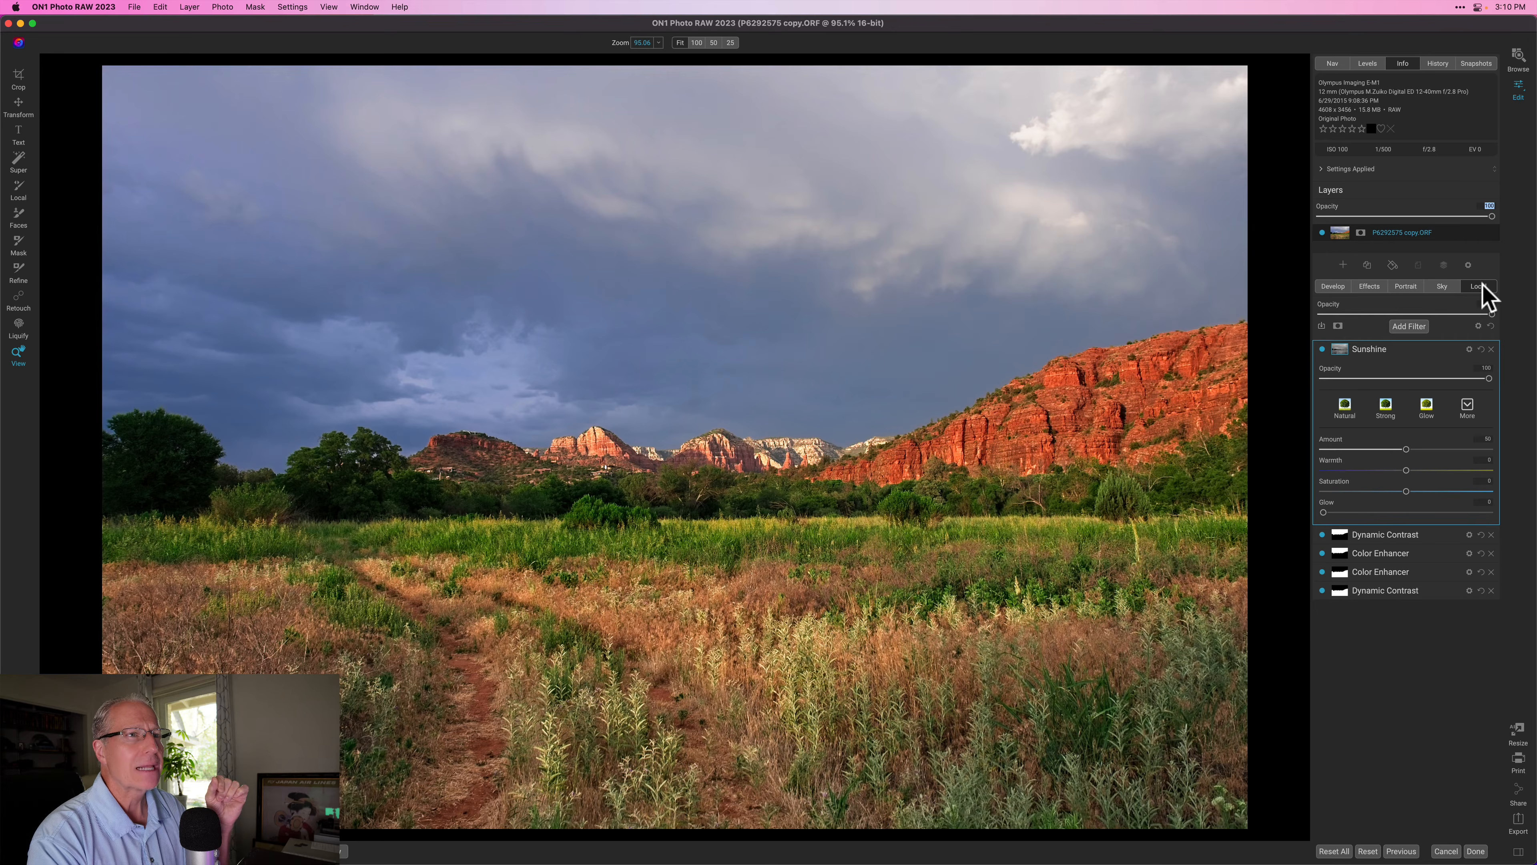
left_click(1348, 328)
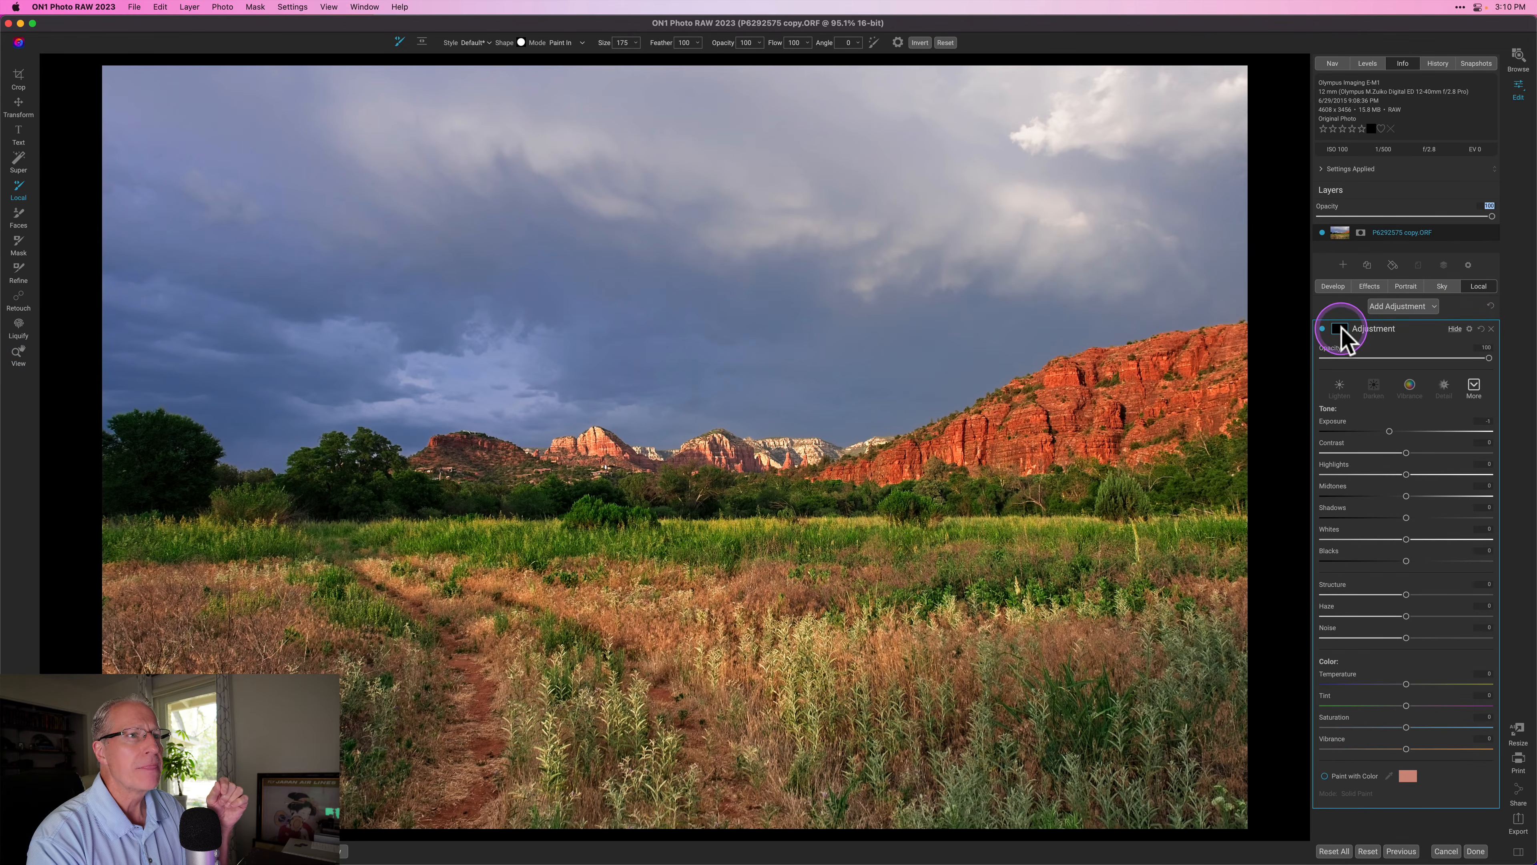
left_click(1466, 417)
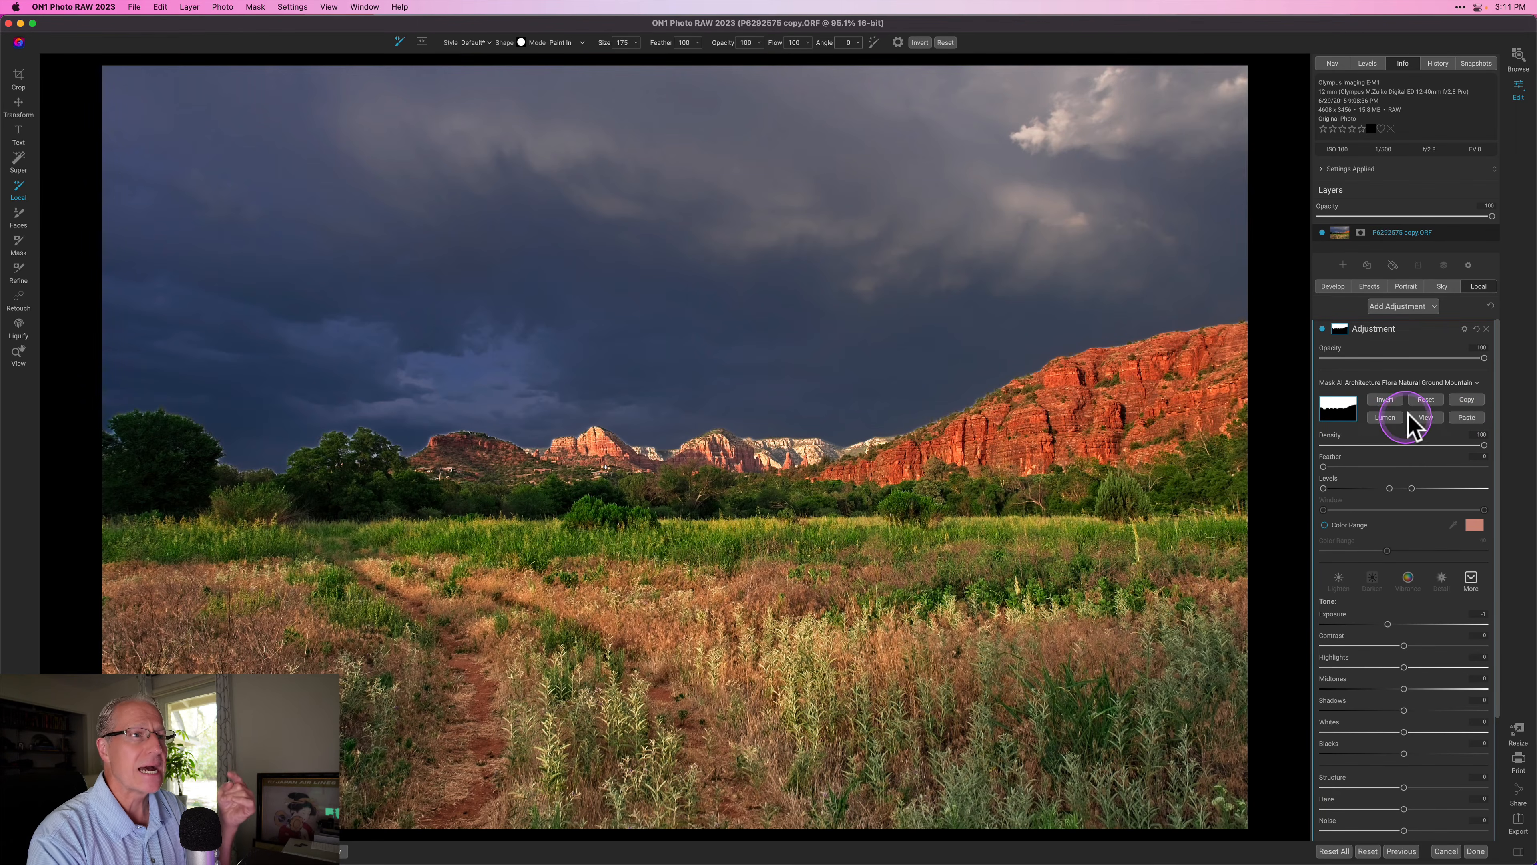
- Check the local adjustment's sky mask in black and white, return to the photo, and close the mask options
left_click(1383, 419)
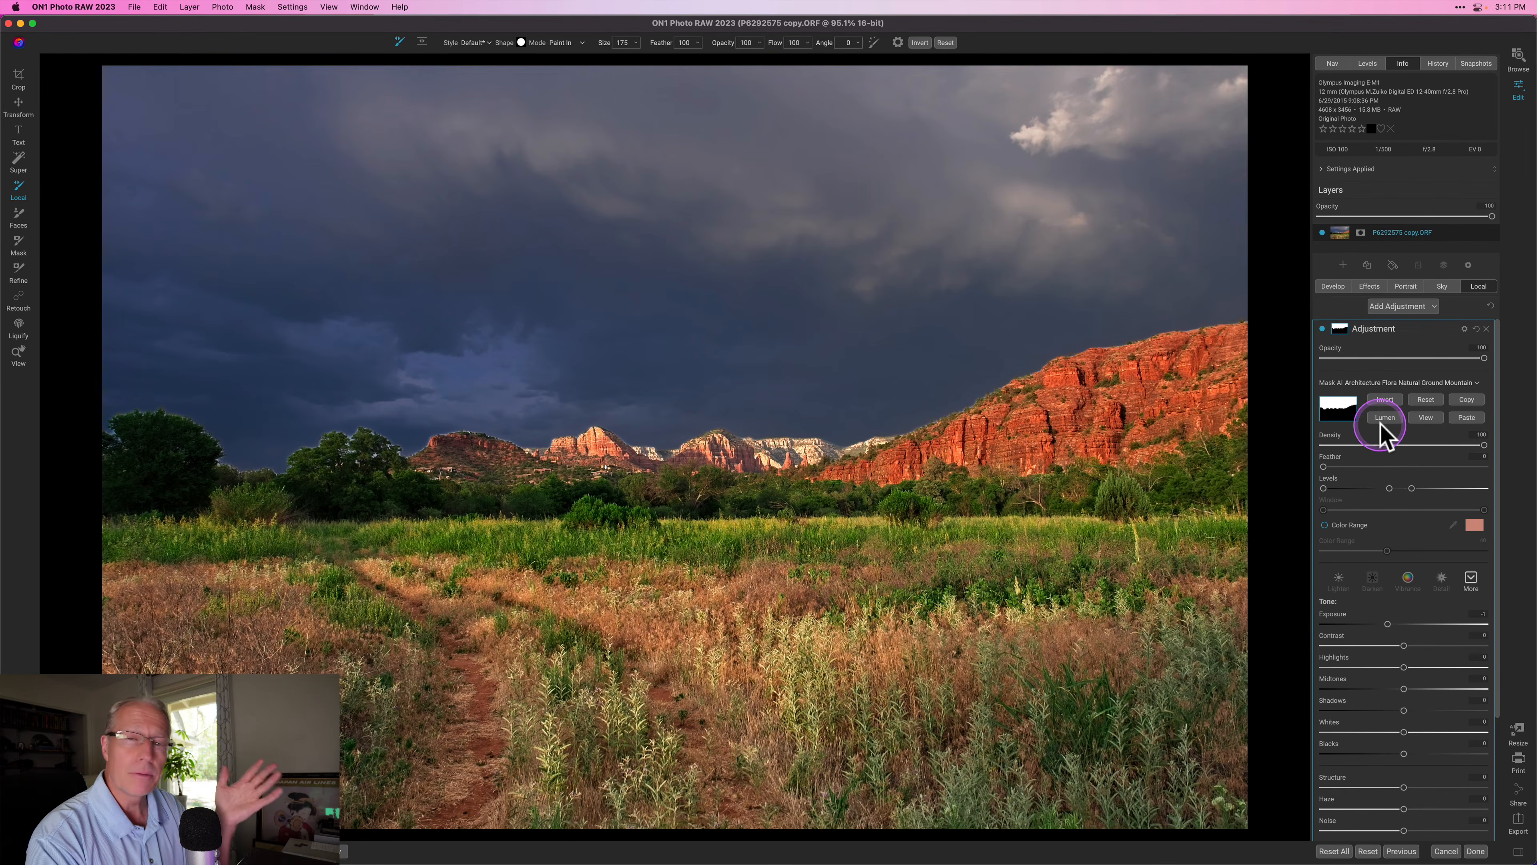
left_click(1426, 417)
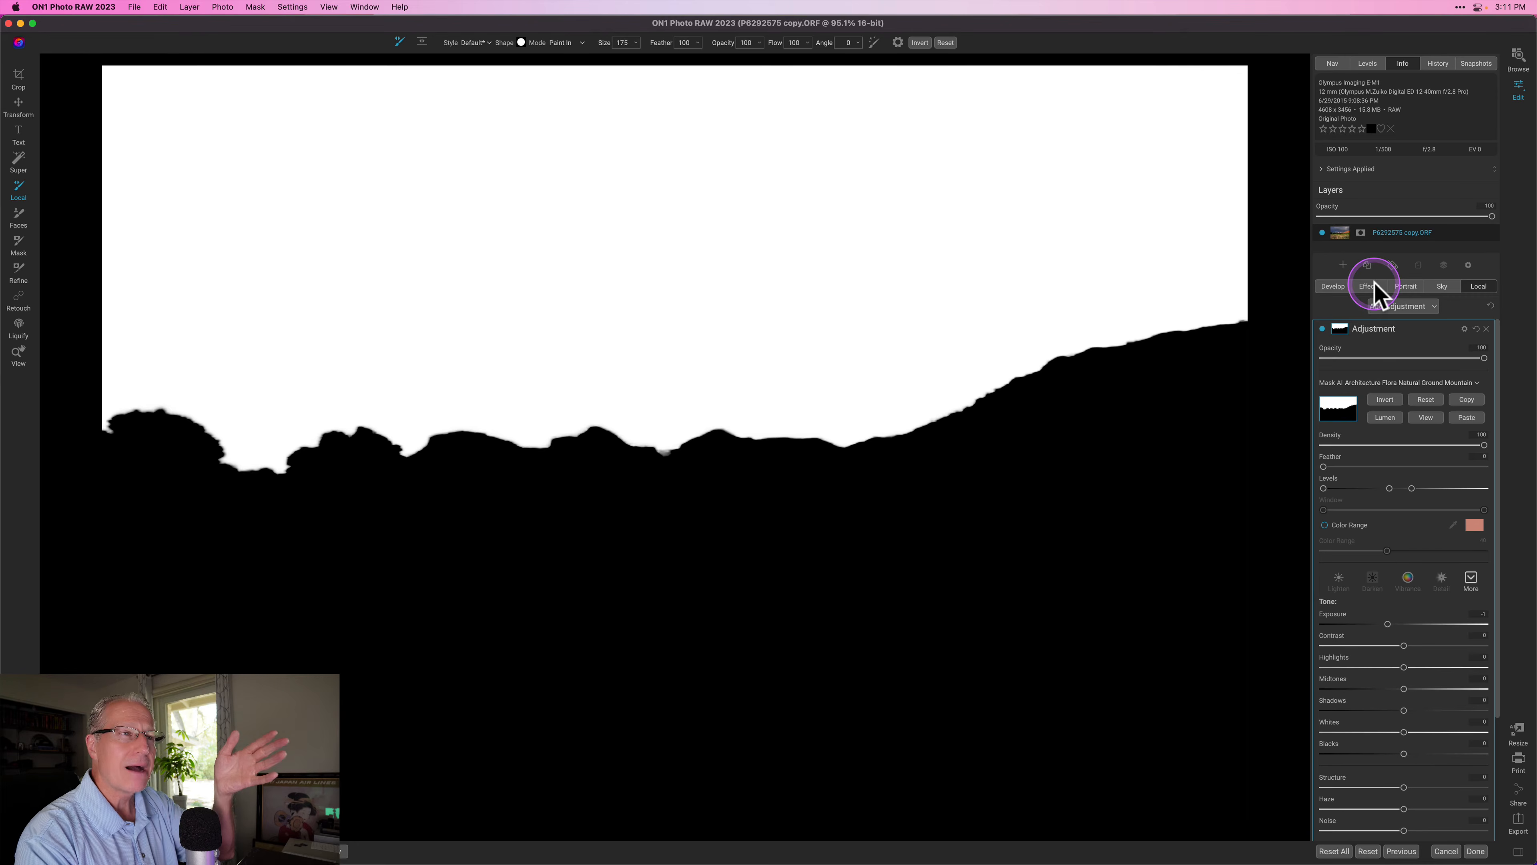
left_click(1425, 417)
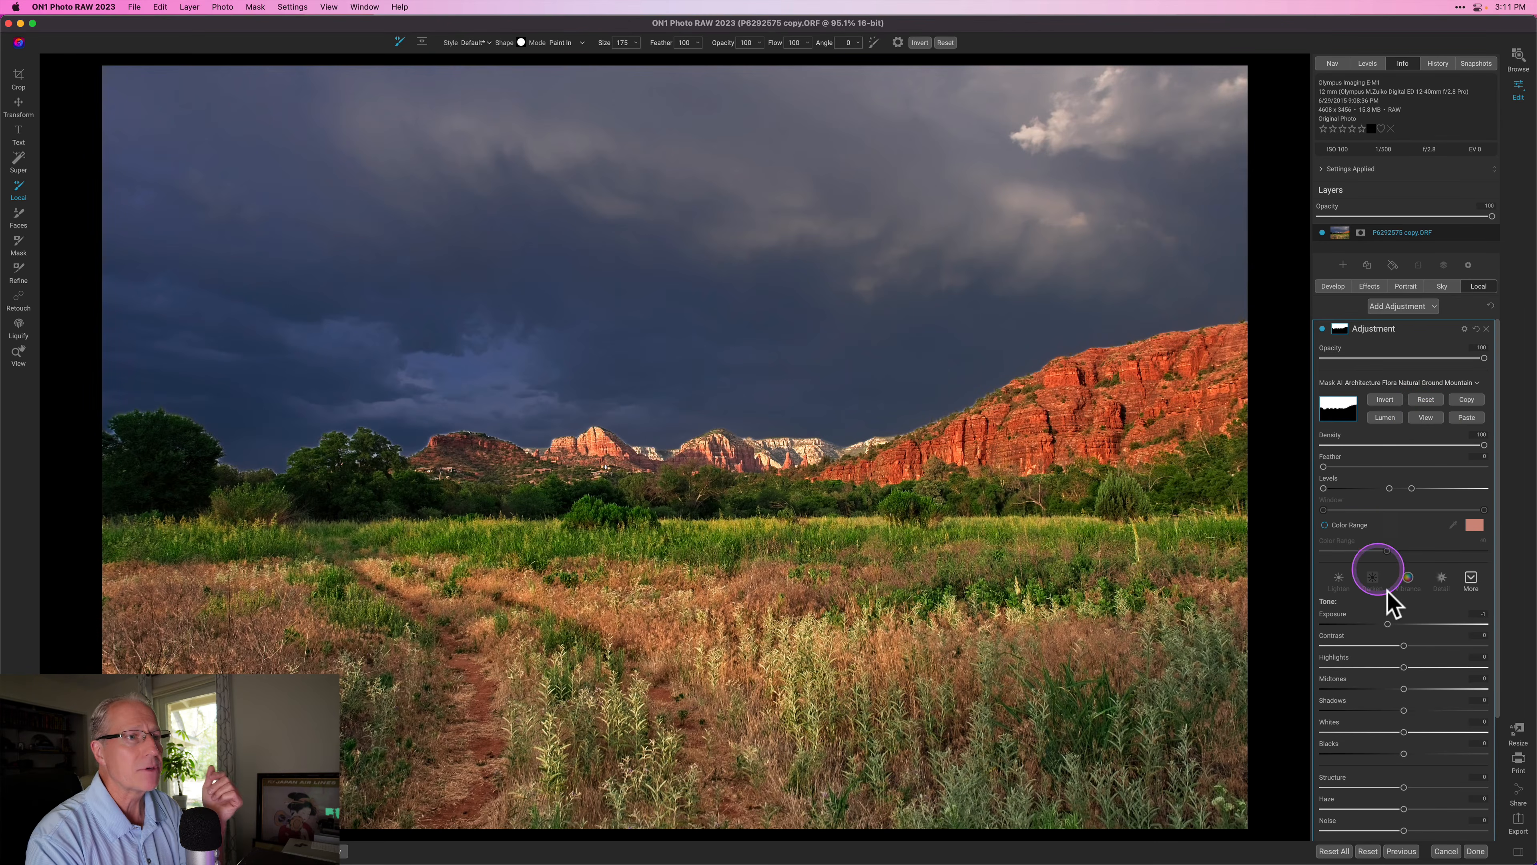
left_click(1340, 328)
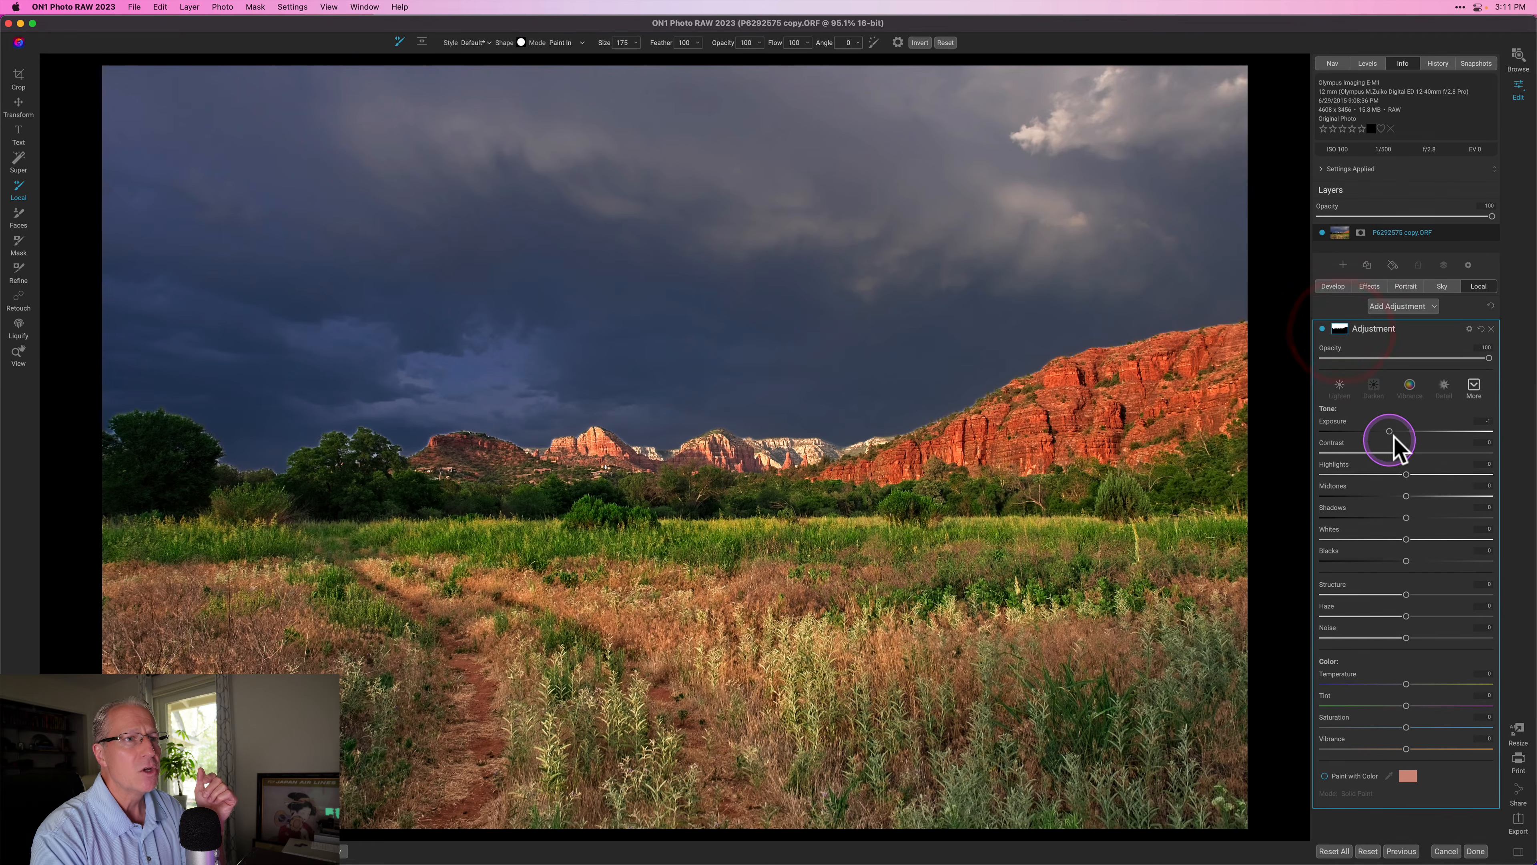
- Set the sky adjustment's exposure to 0
left_click(1462, 421)
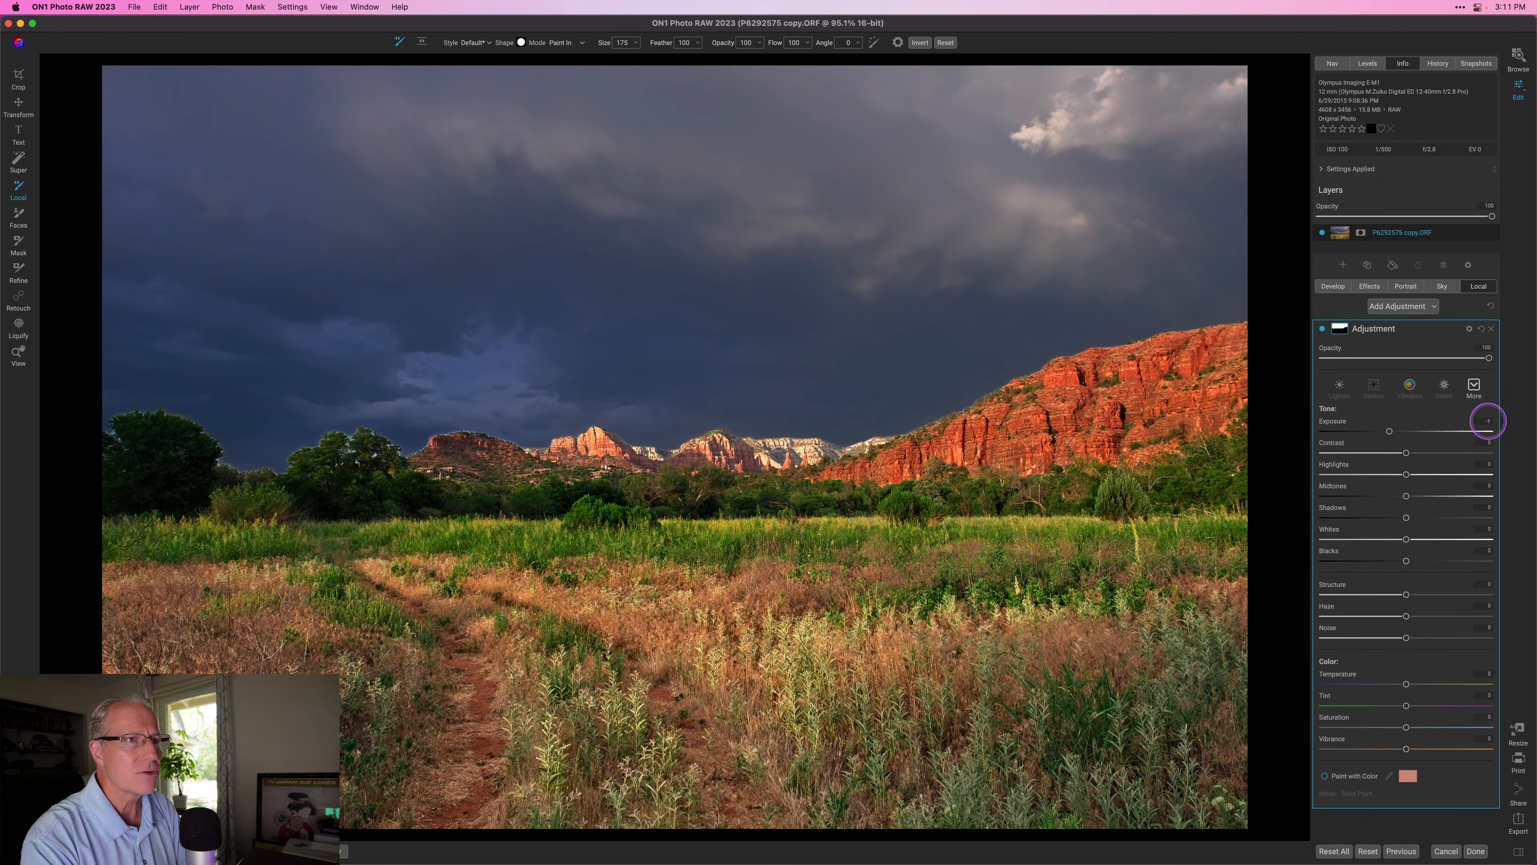
left_click_drag(1488, 422, 1497, 422)
type("0")
key("Return")
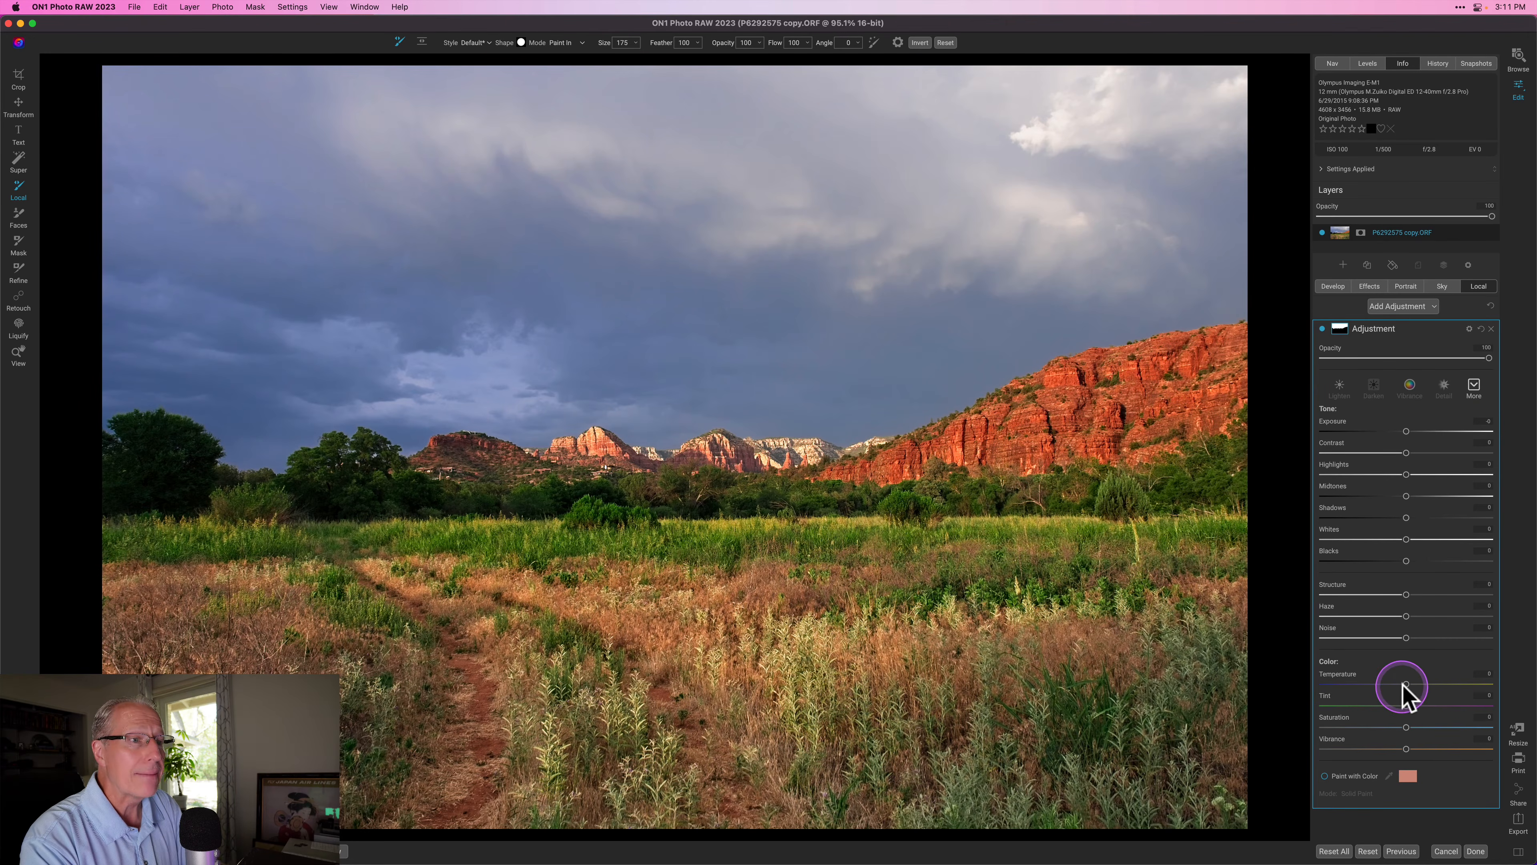
- Cool the sky with temperature at about -18 and saturation at about -8, and compare the adjustment off and on
left_click_drag(1405, 683, 1388, 684)
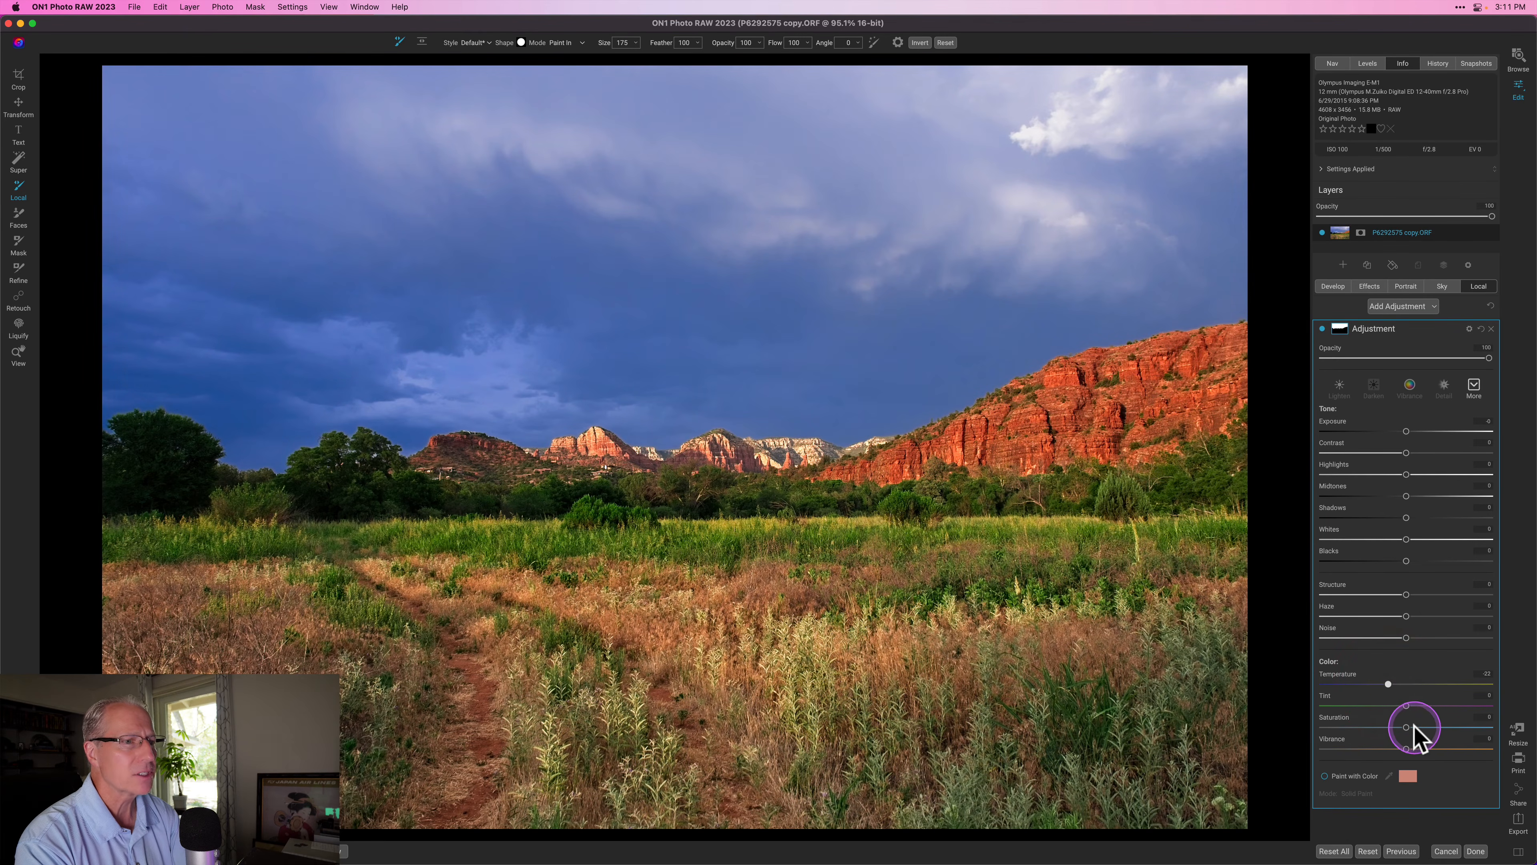
left_click_drag(1405, 729, 1395, 728)
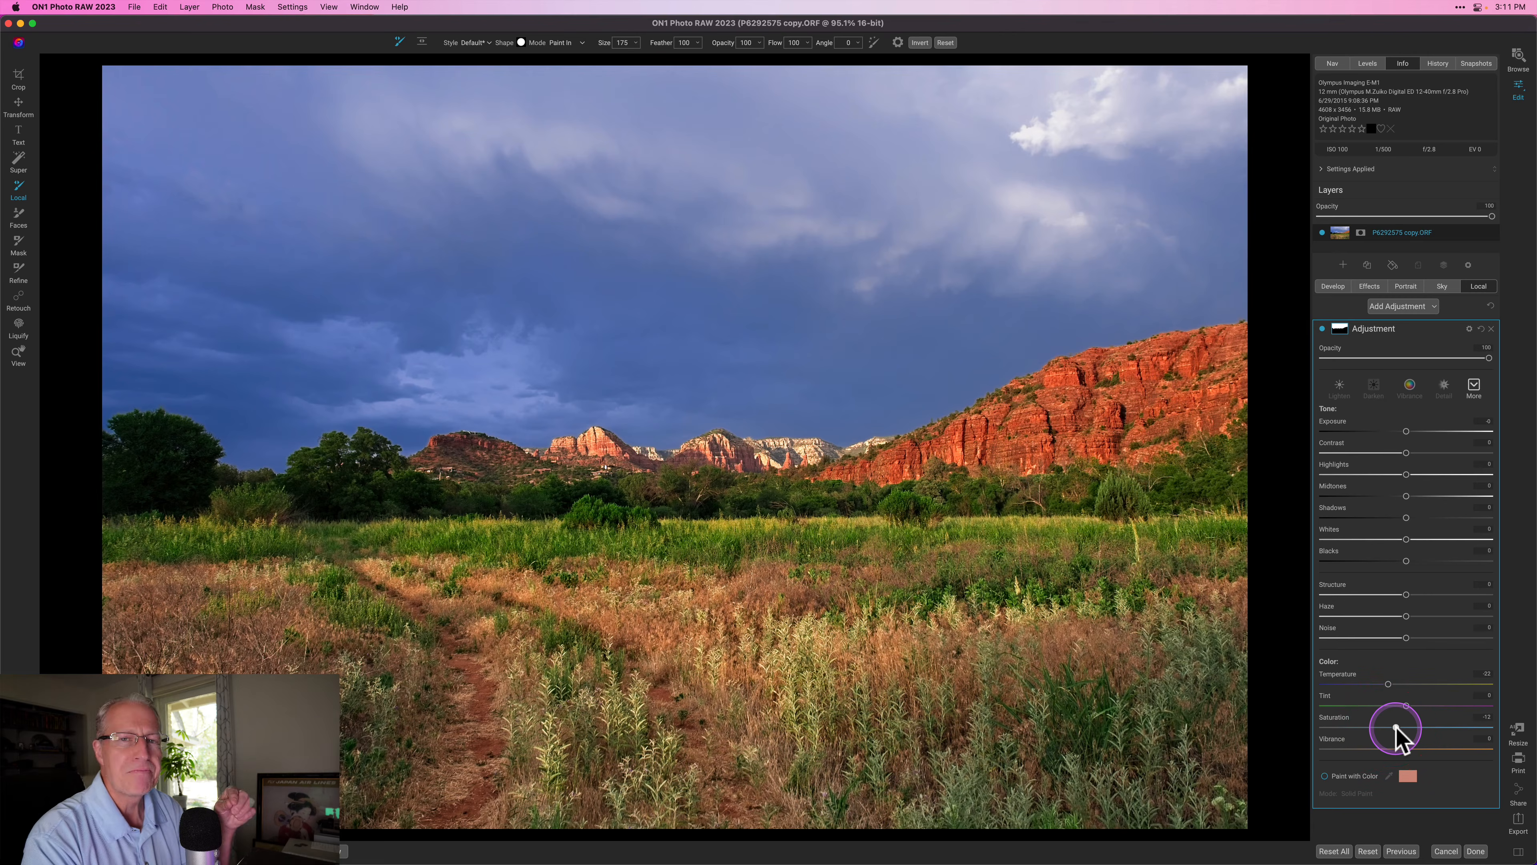
left_click_drag(1396, 727, 1399, 728)
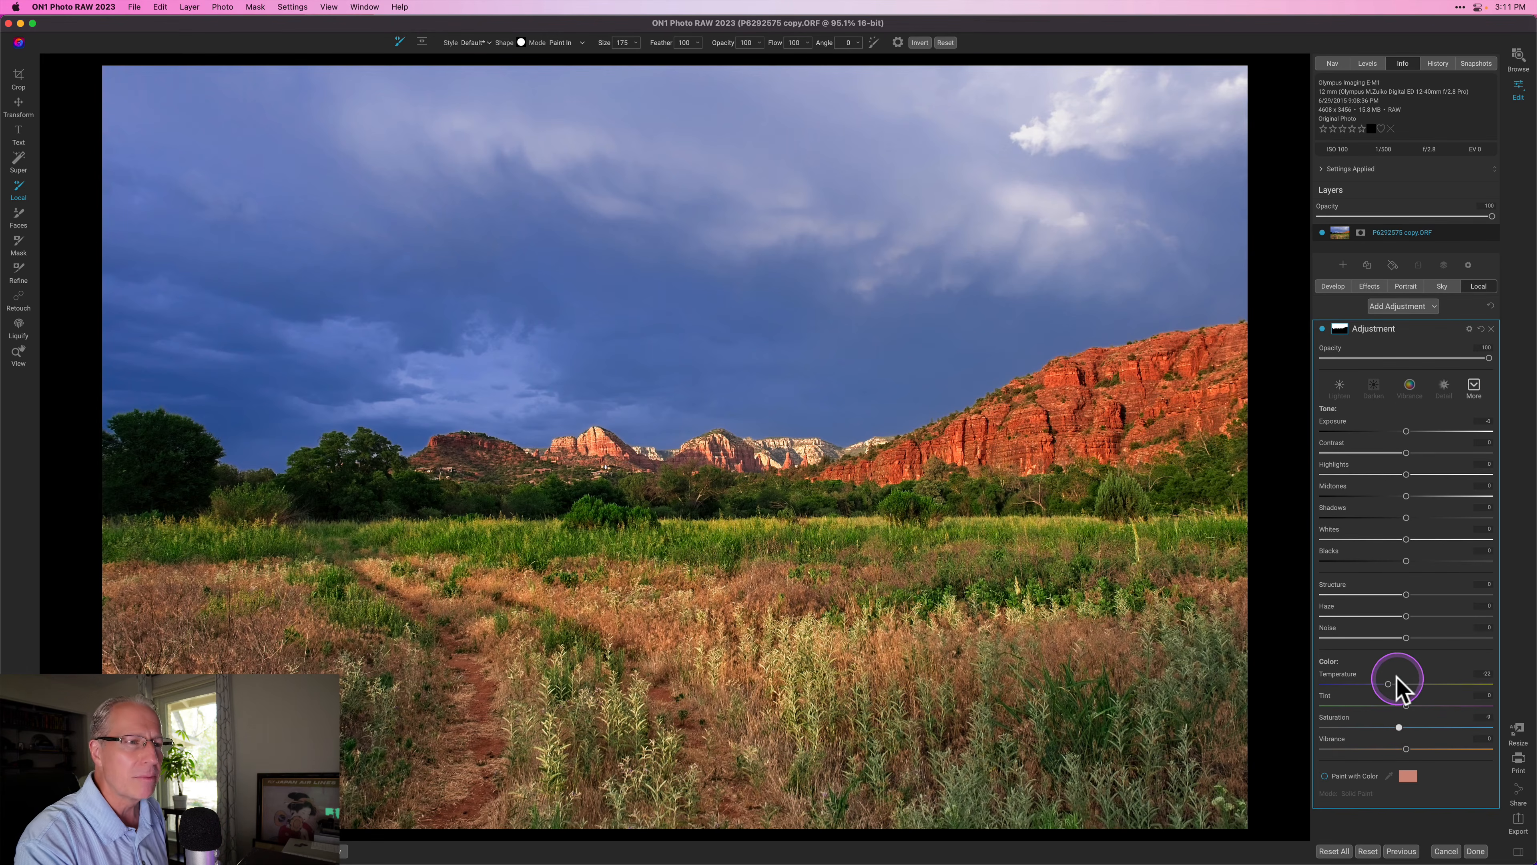
left_click_drag(1388, 684, 1391, 684)
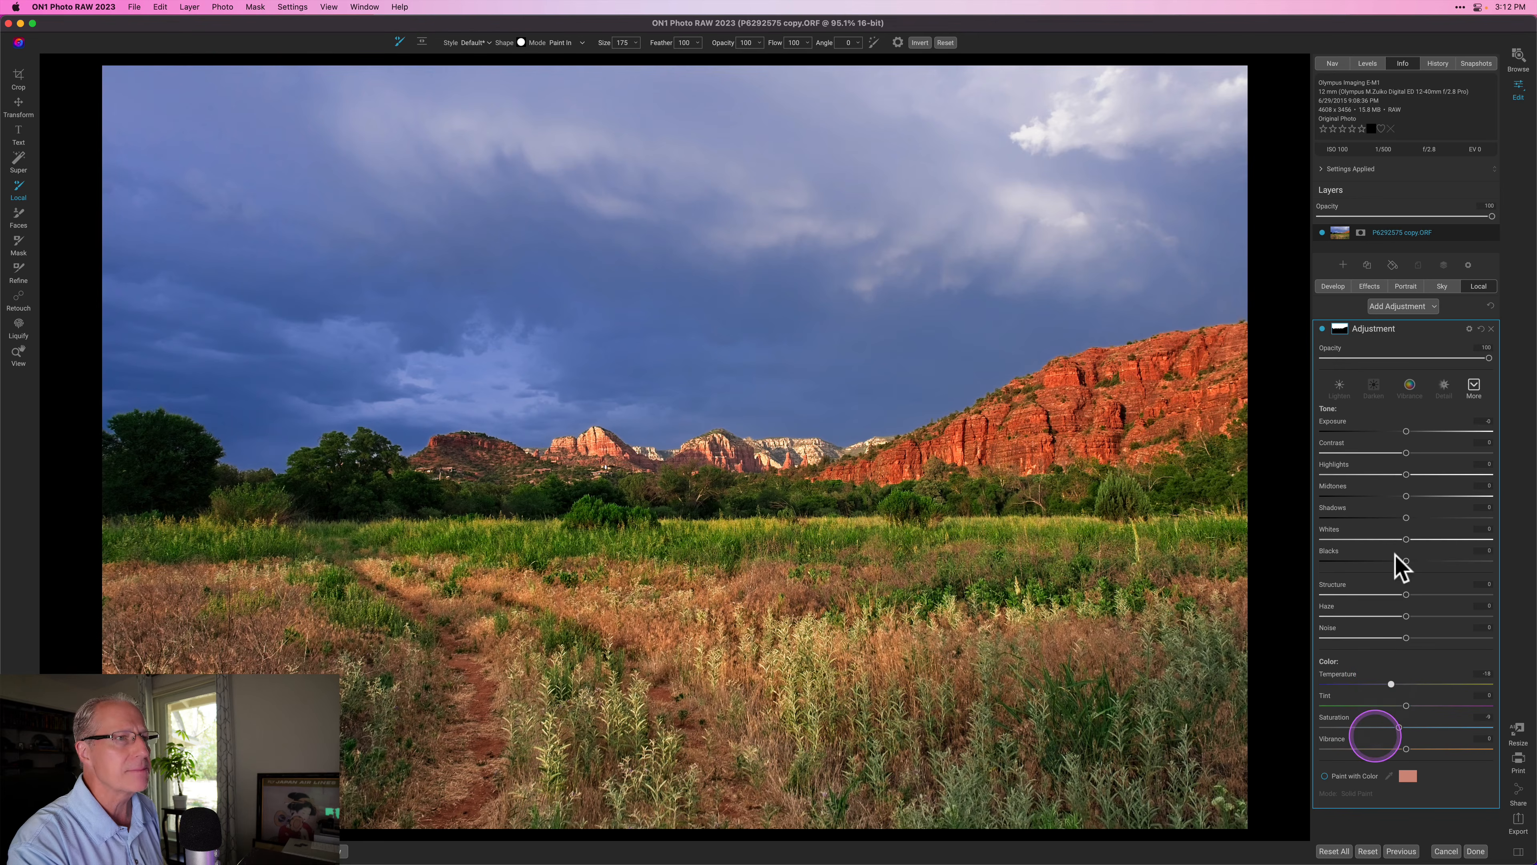
left_click(1322, 330)
left_click(1322, 330)
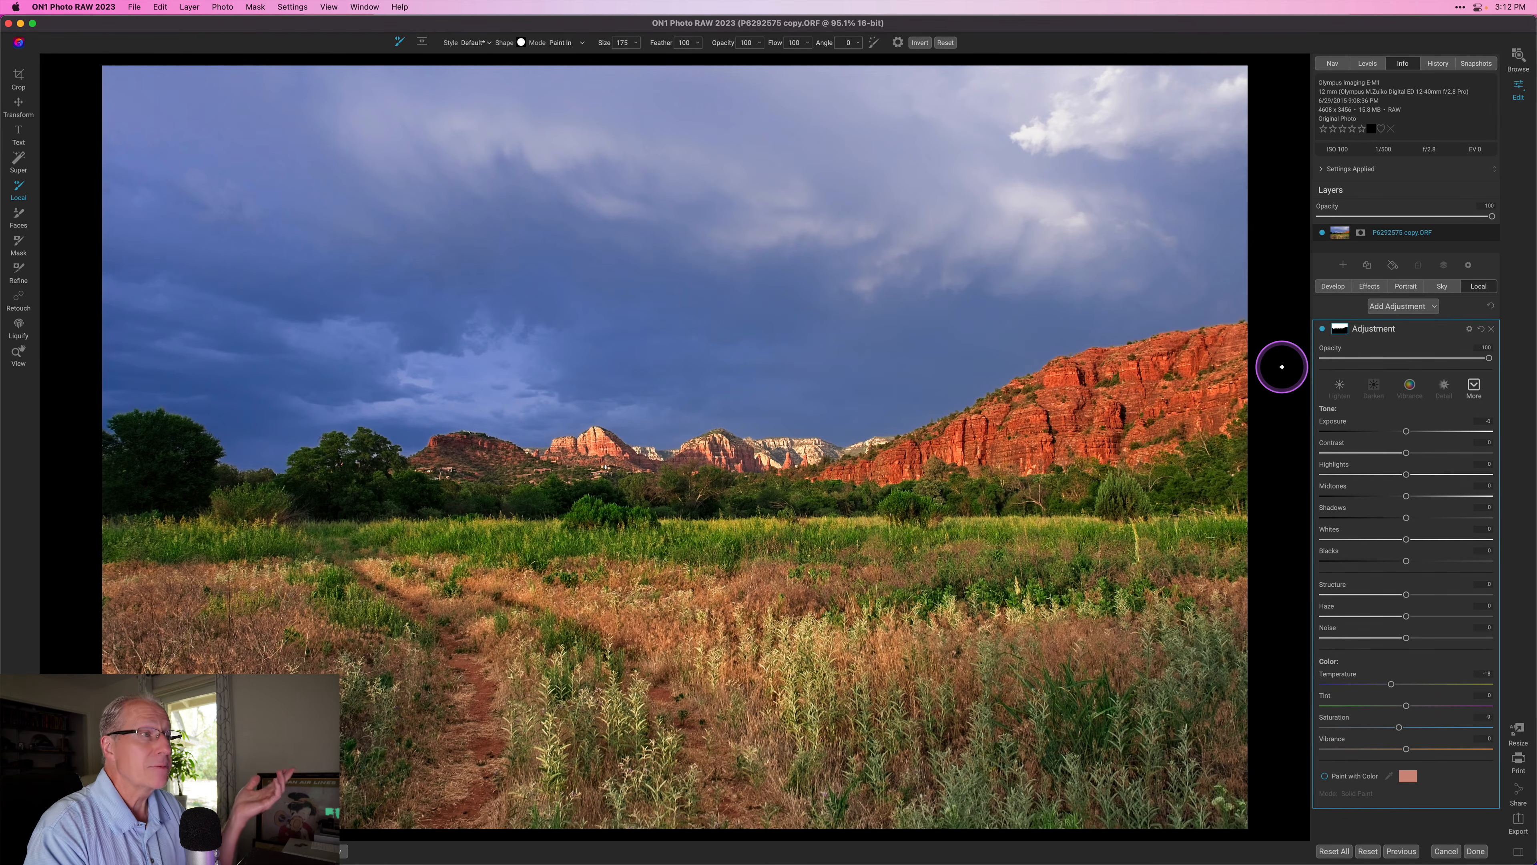
- Compare the fully edited photo with the unedited original by switching the preview off and on twice
key("backslash")
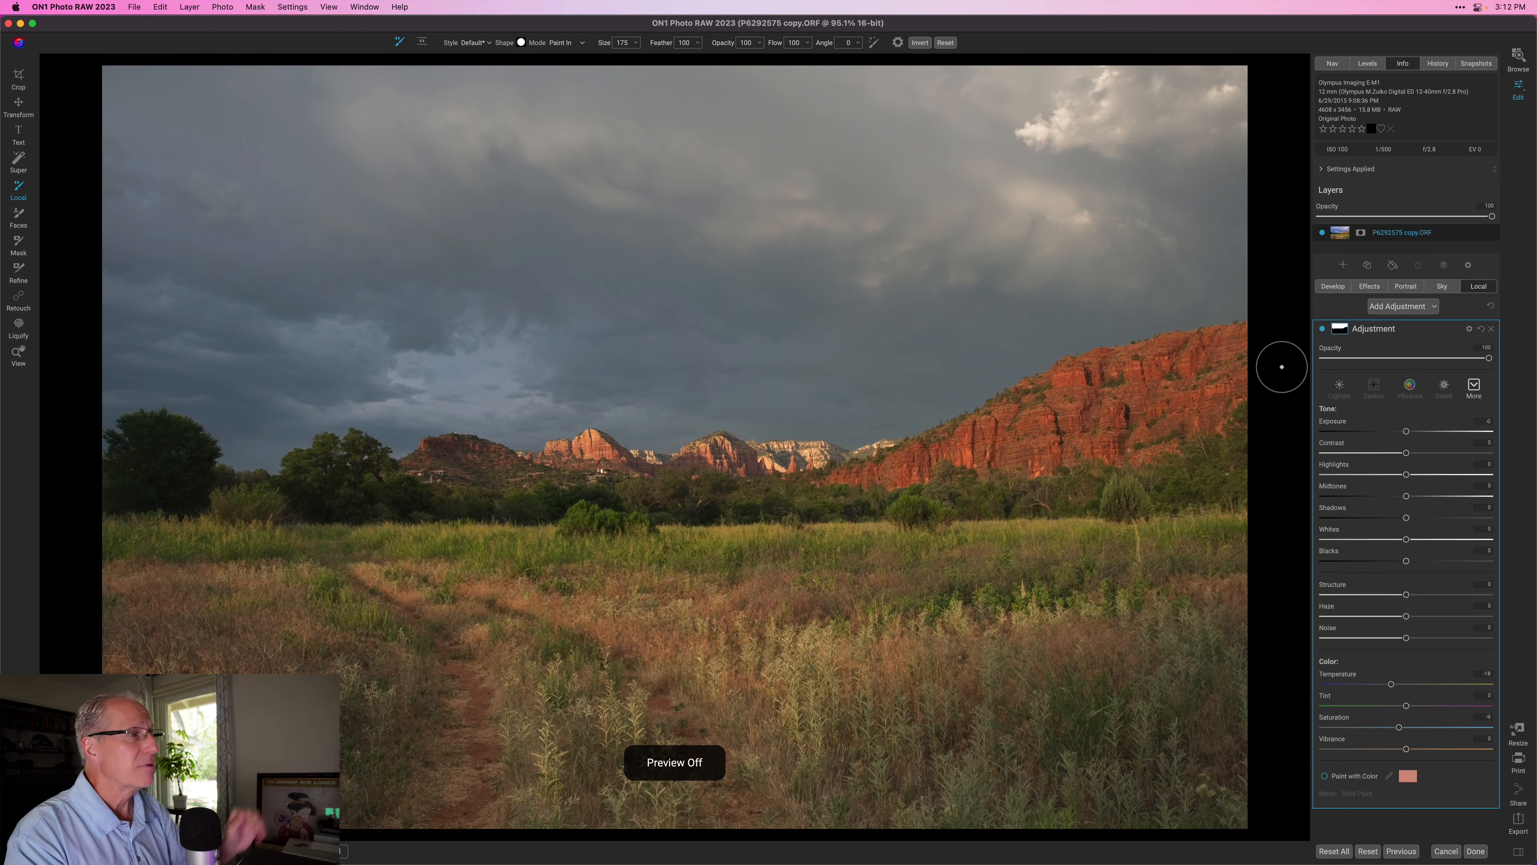
key("backslash")
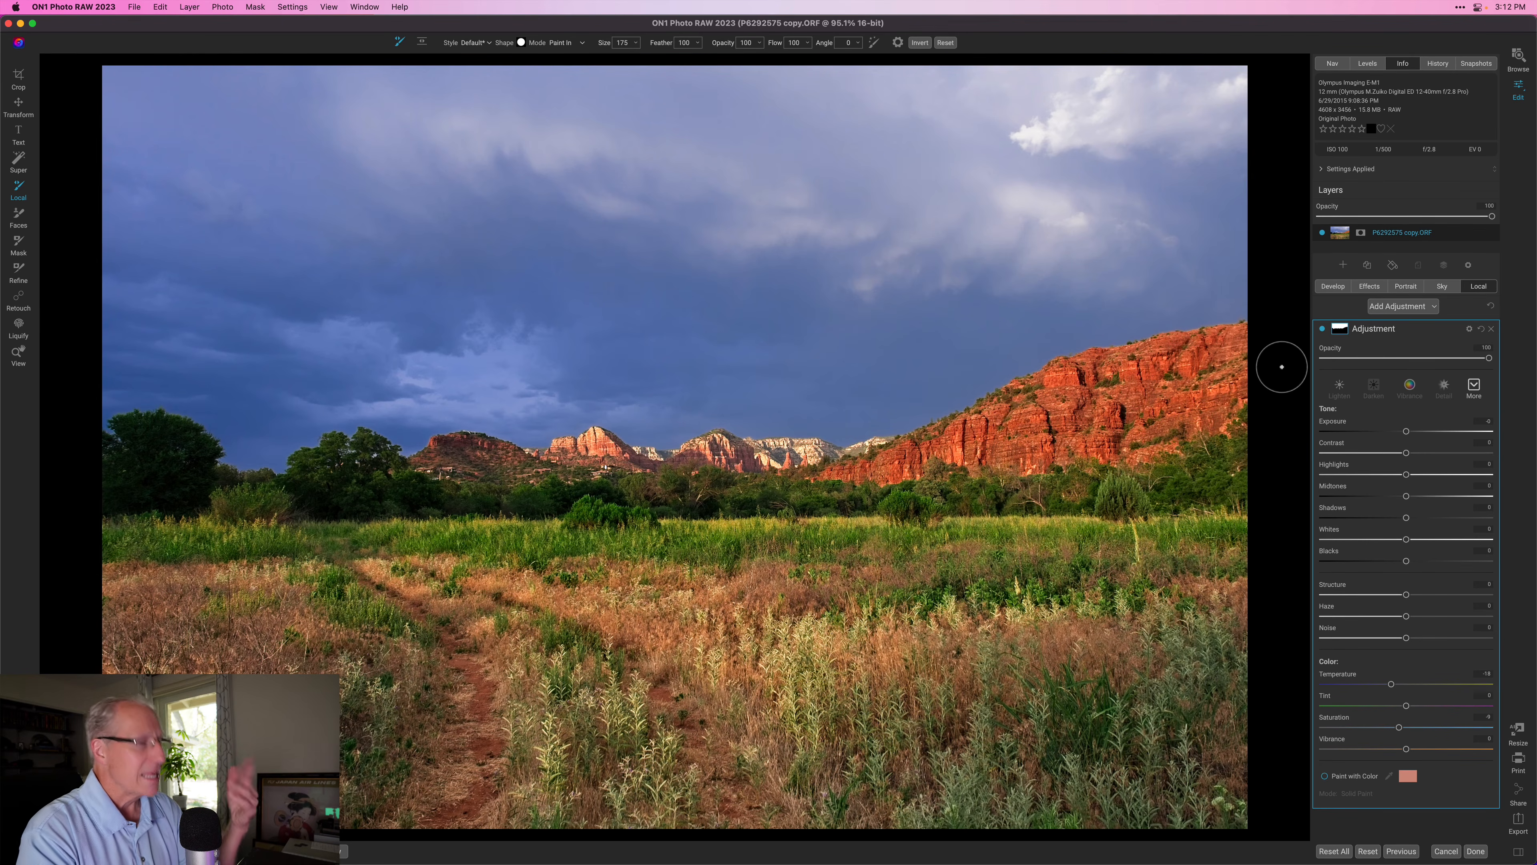
key("p")
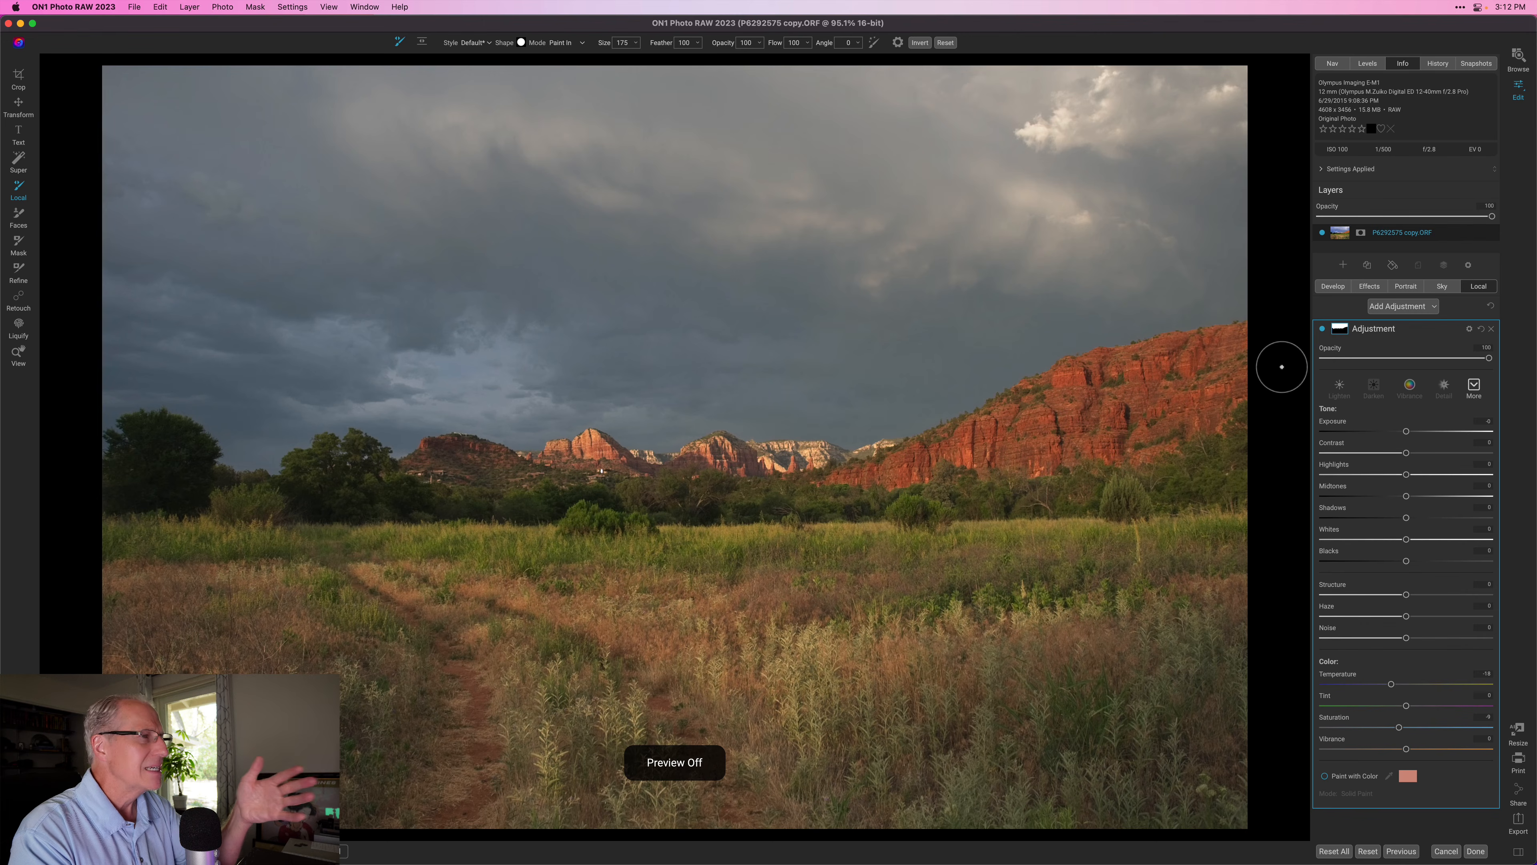
key("p")
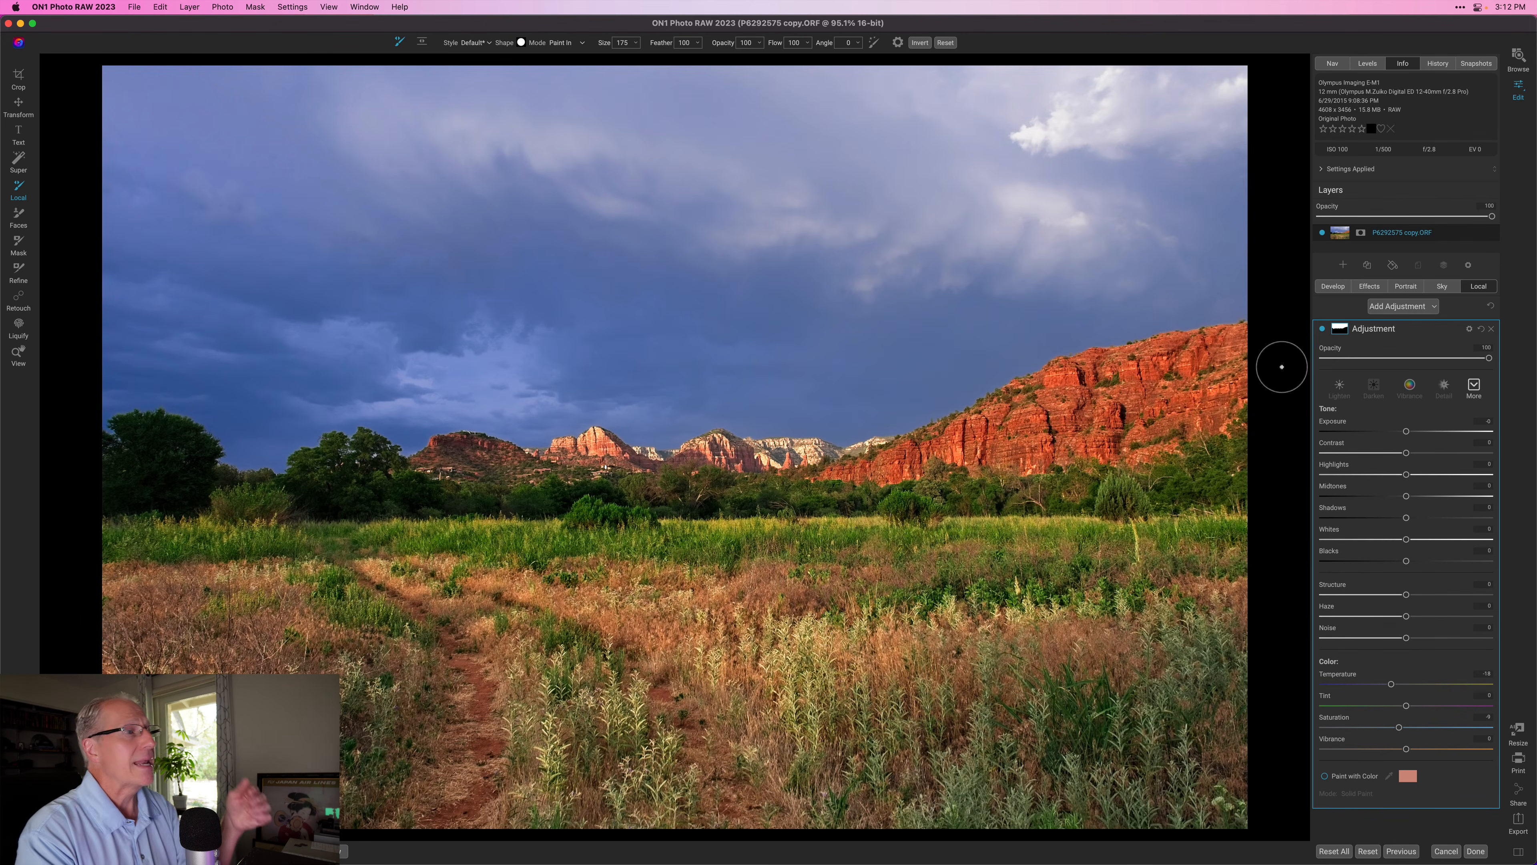